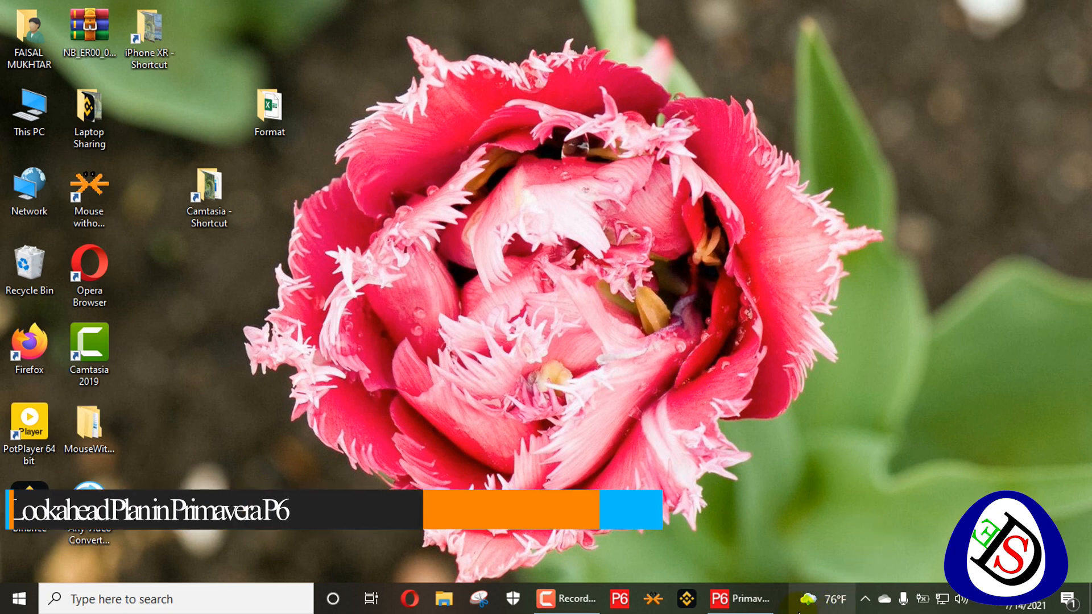
# Step: Switch to Primavera P6 with the Villa Construction project and go to the beginning of its activity list
pyautogui.click(762, 593)
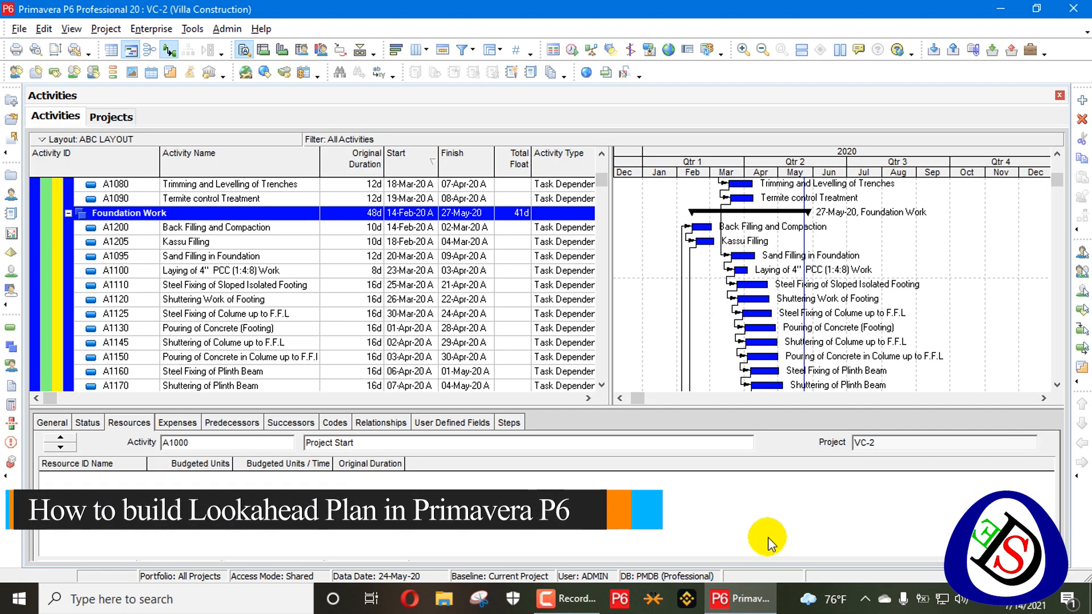
pyautogui.scroll(3, 546, 262)
pyautogui.scroll(2, 534, 199)
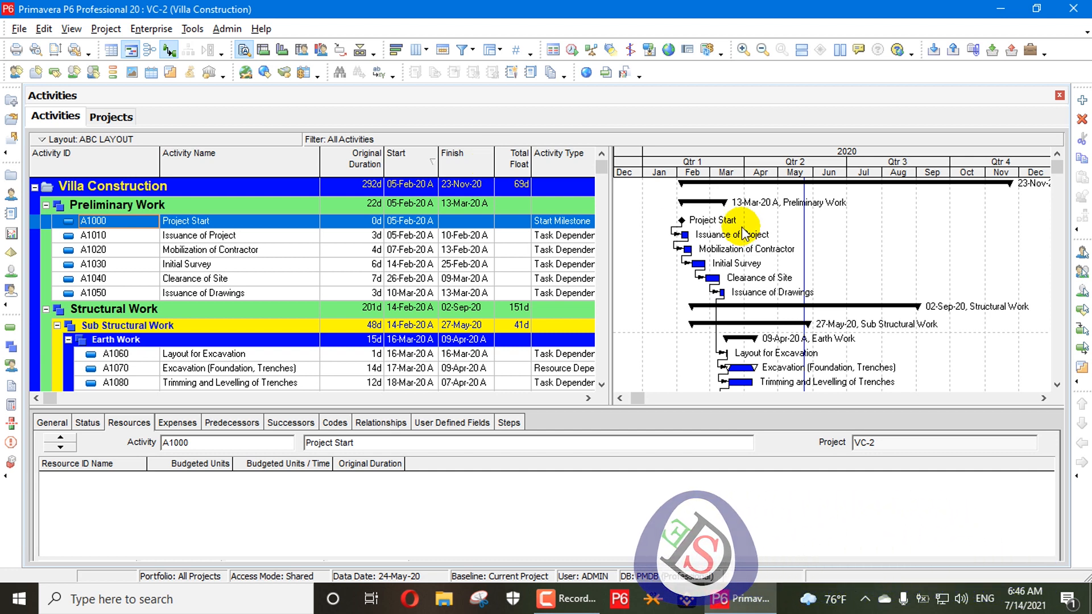
pyautogui.rightClick(501, 152)
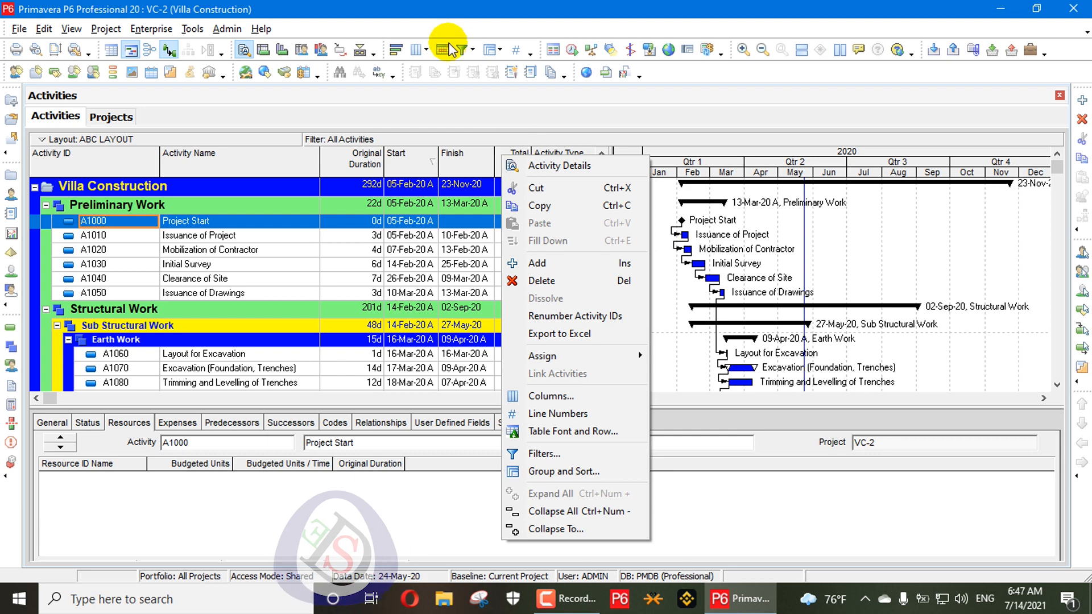
pyautogui.click(470, 53)
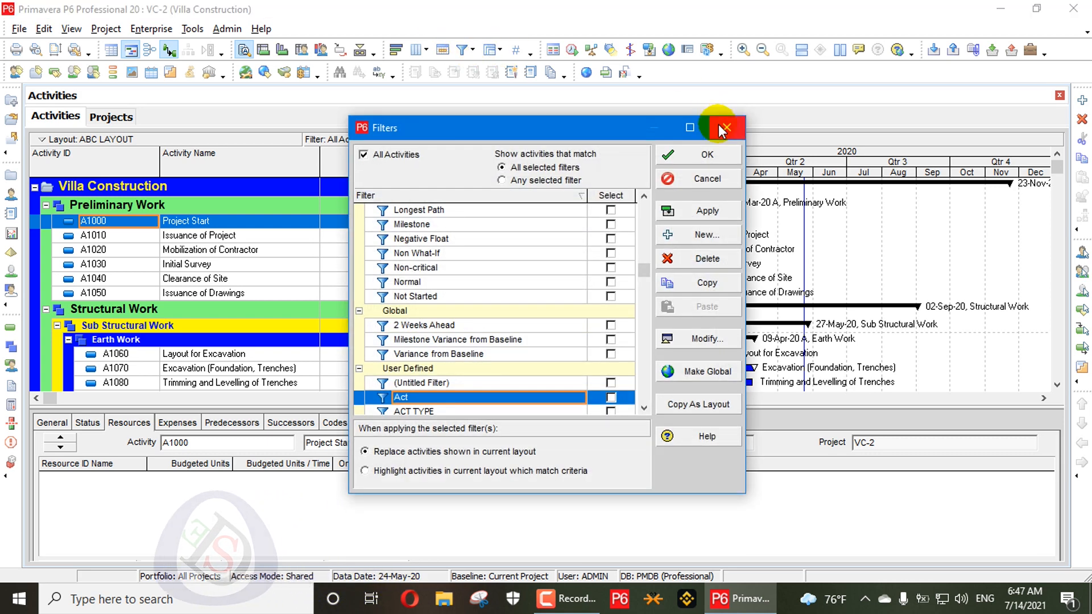
pyautogui.click(719, 124)
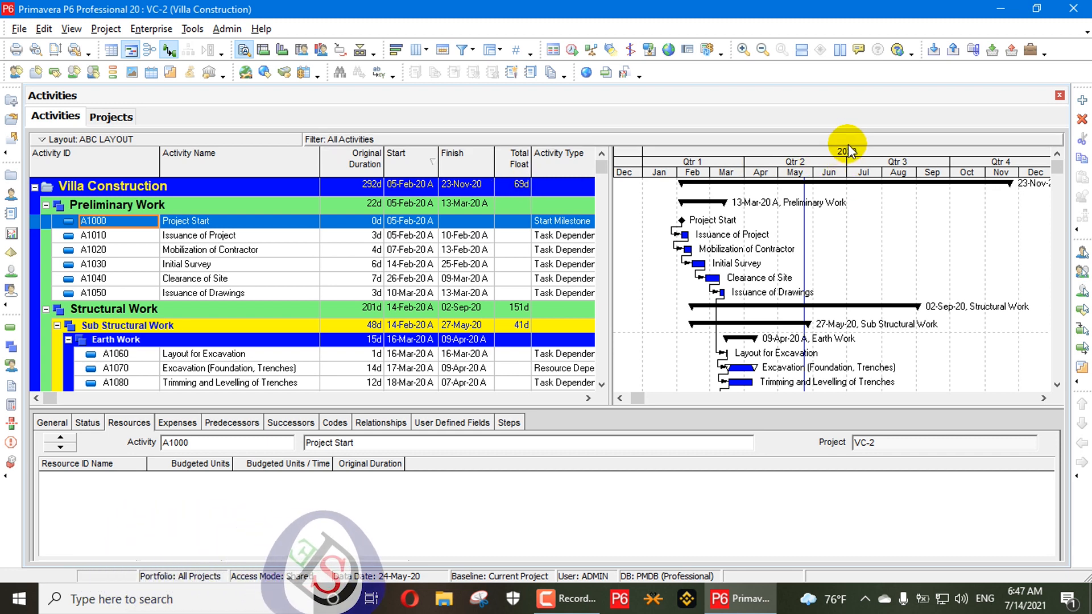
# Step: Create a new activity filter named "2 Week Filter"
pyautogui.rightClick(504, 160)
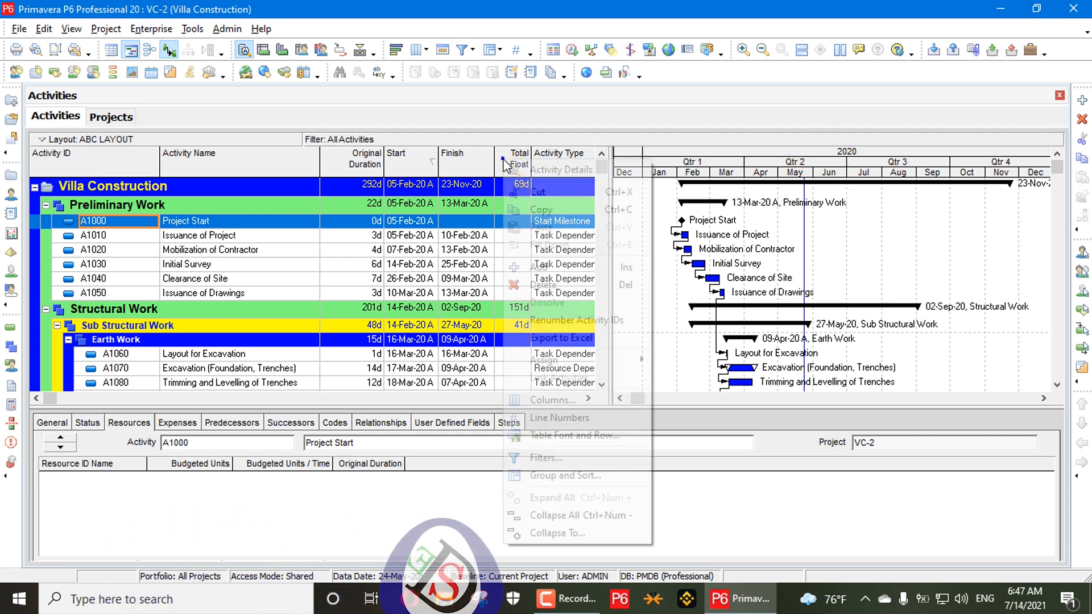
pyautogui.click(568, 454)
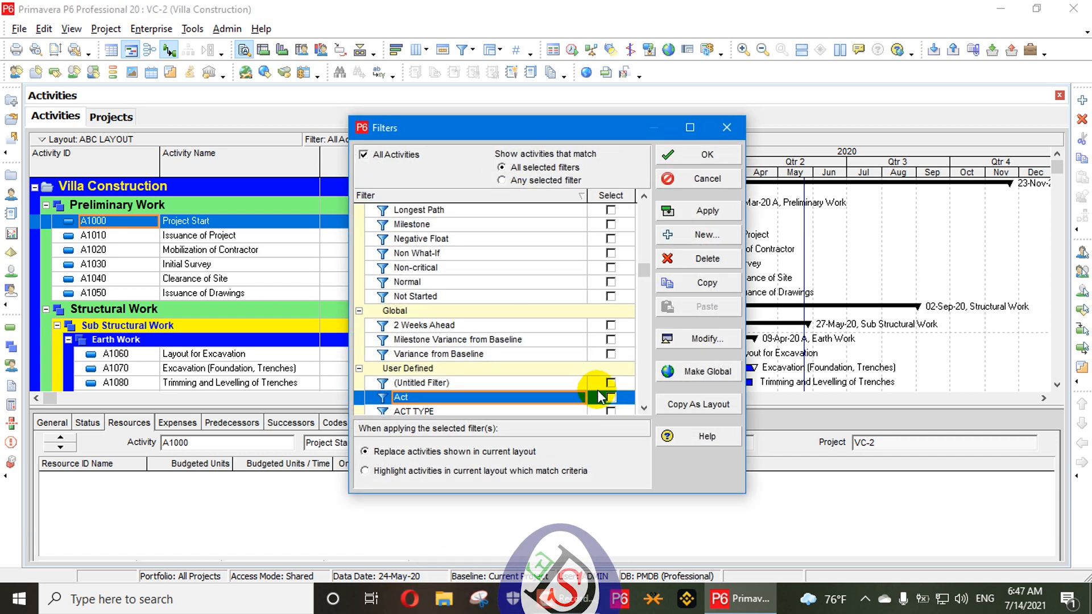
pyautogui.click(705, 235)
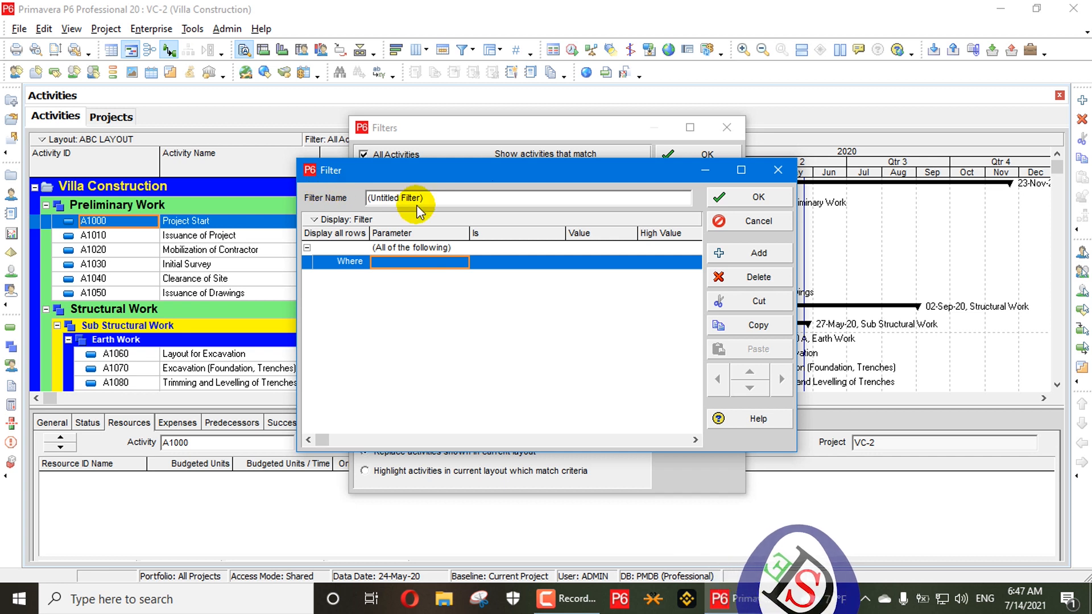
pyautogui.click(432, 198)
pyautogui.moveTo(433, 198); pyautogui.dragTo(330, 196)
pyautogui.press('BackSpace')
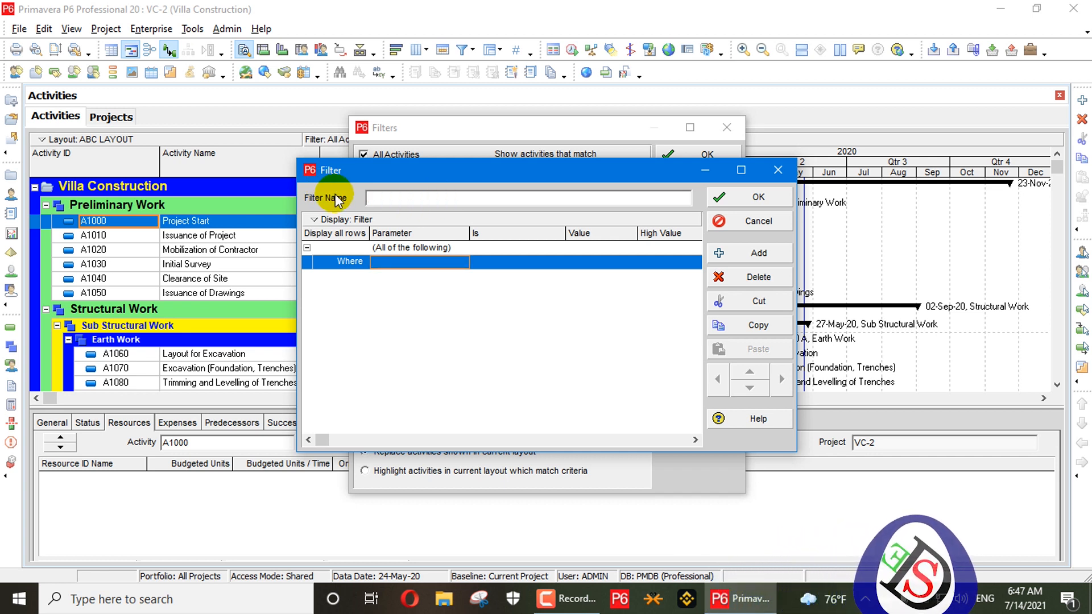
pyautogui.write('2 Week F')
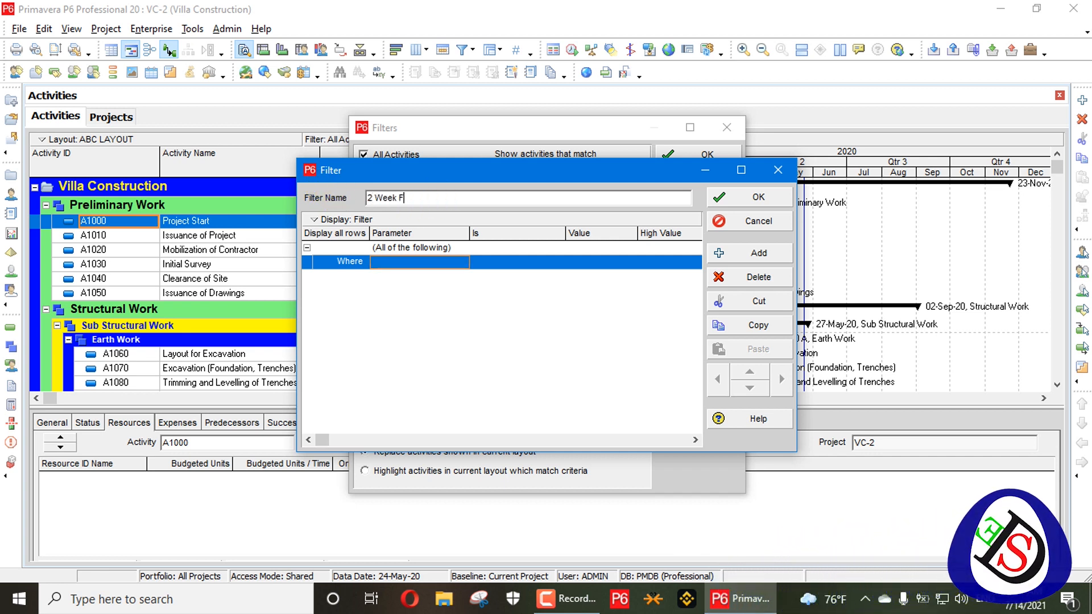
pyautogui.write('ilter')
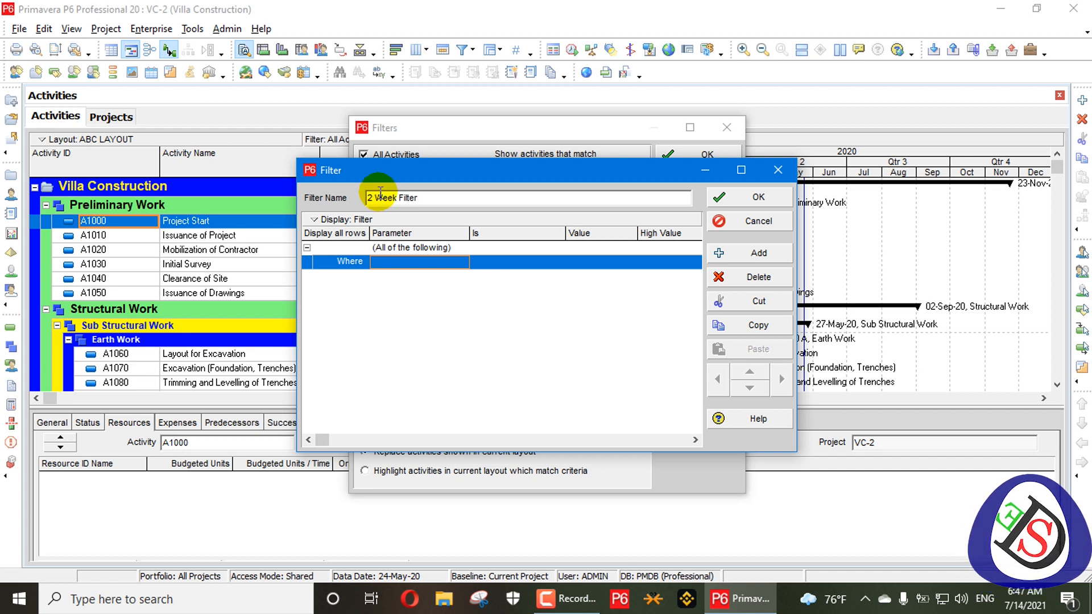
# Step: Set the parameter of the filter's first condition to Start
pyautogui.click(415, 261)
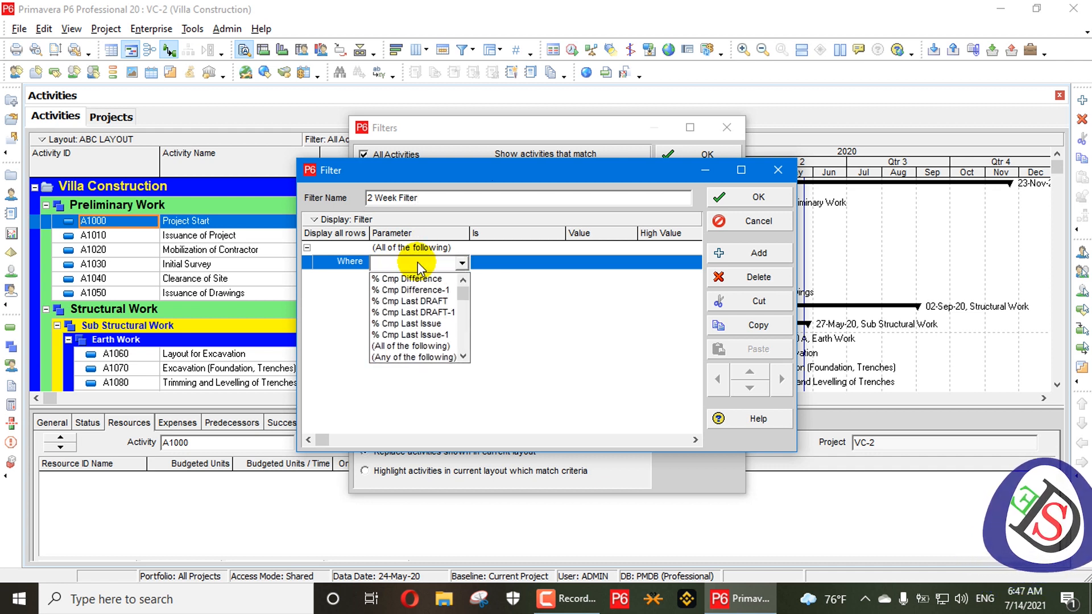
pyautogui.press('s')
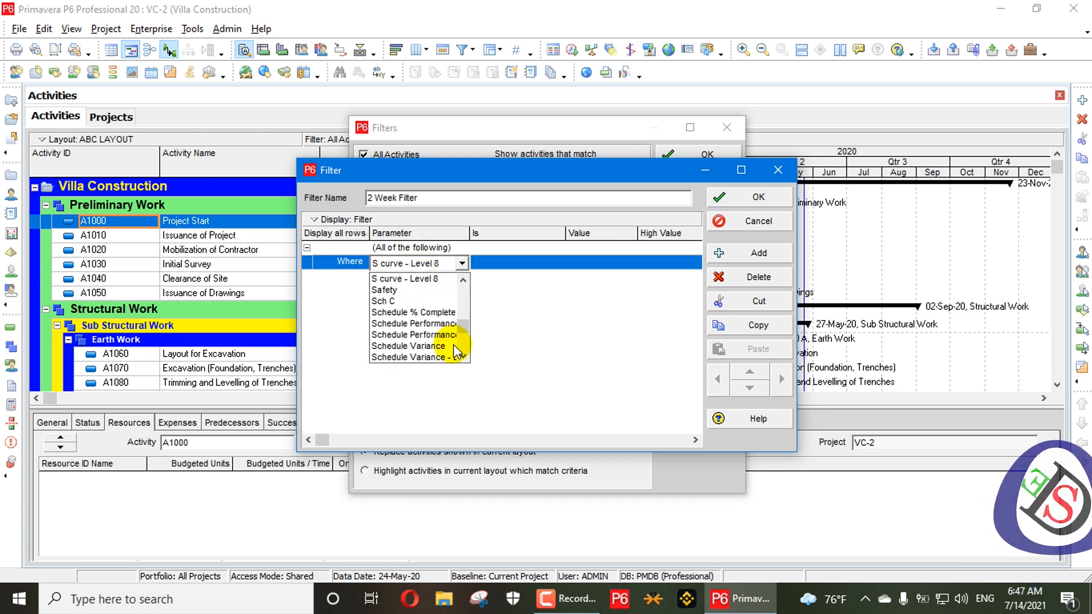
pyautogui.press('Down')
pyautogui.press('Down')
pyautogui.press('Down')
pyautogui.press('Down')
pyautogui.press('Down')
pyautogui.press('Down')
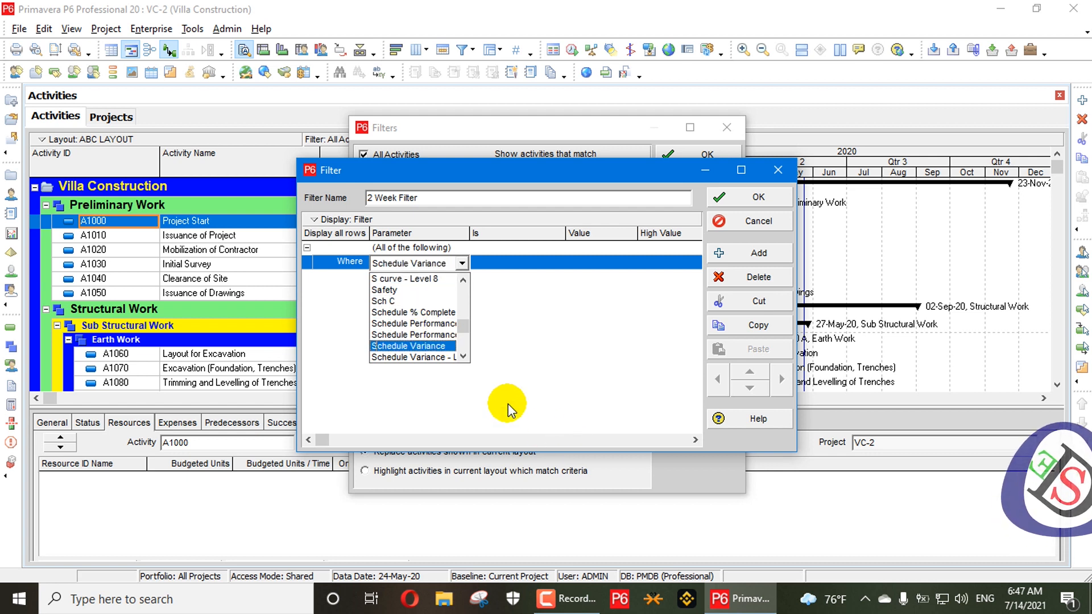
pyautogui.click(463, 356)
pyautogui.click(464, 356)
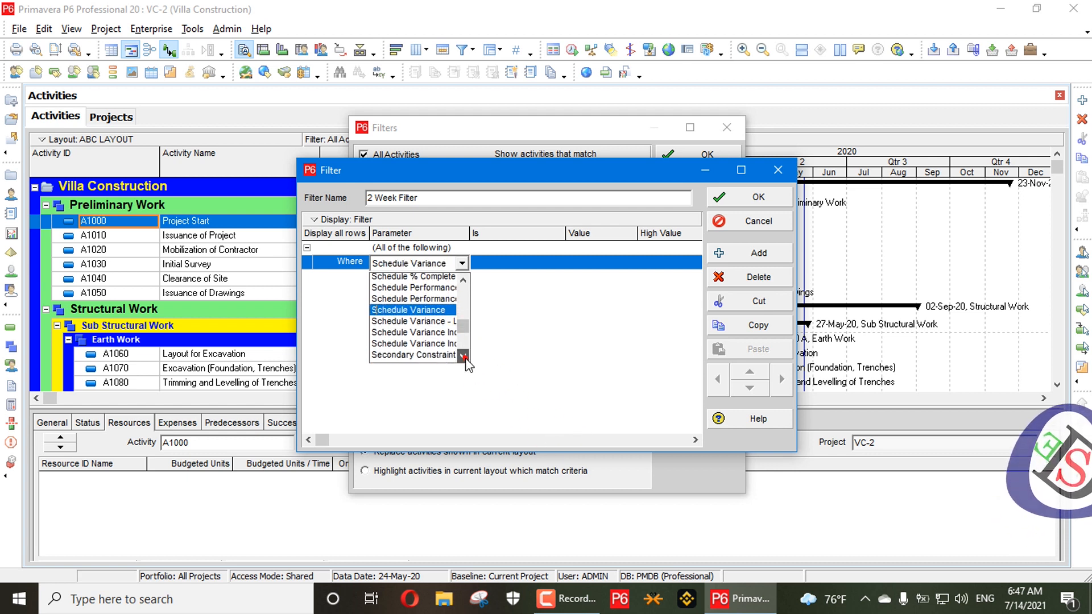
pyautogui.click(464, 356)
pyautogui.click(463, 356)
pyautogui.click(464, 356)
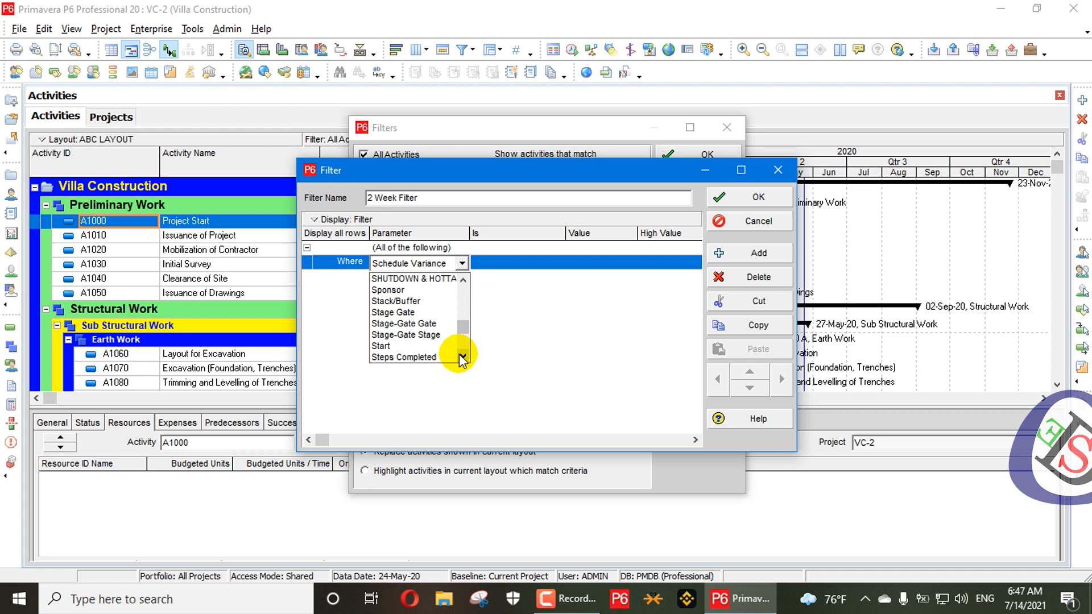
pyautogui.click(422, 345)
# Step: Make the Start condition "is within range of", with the earliest data date DD as value and DD+2W as high value
pyautogui.click(505, 265)
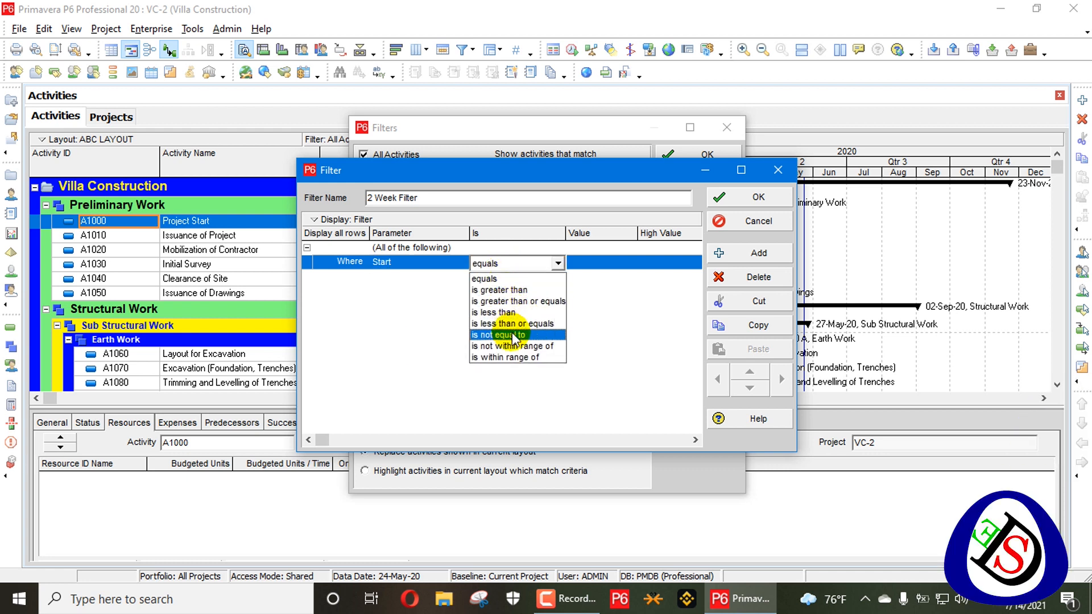
pyautogui.click(519, 357)
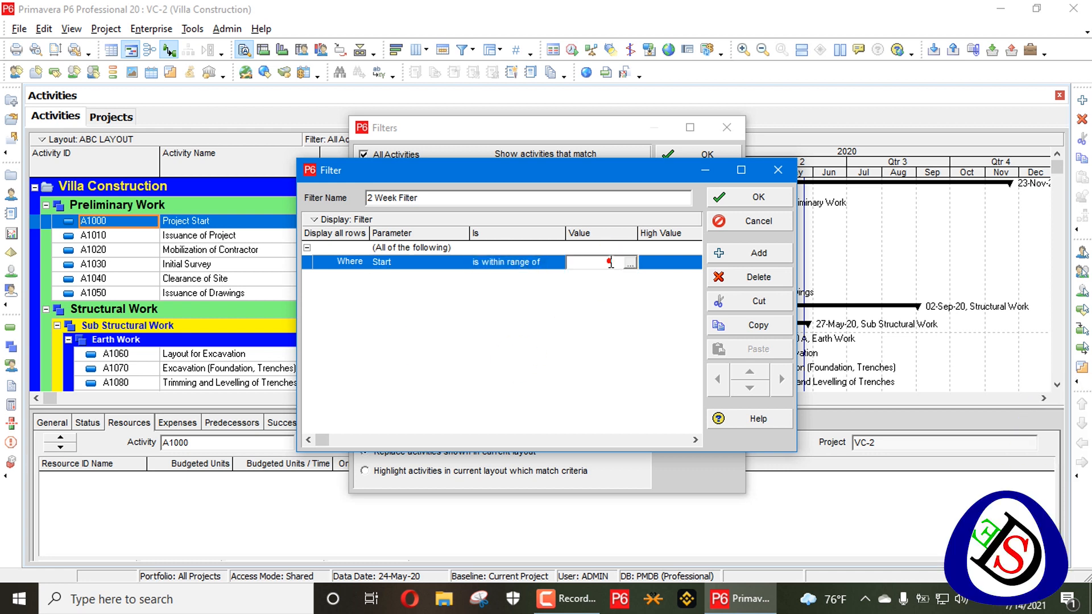
pyautogui.click(630, 263)
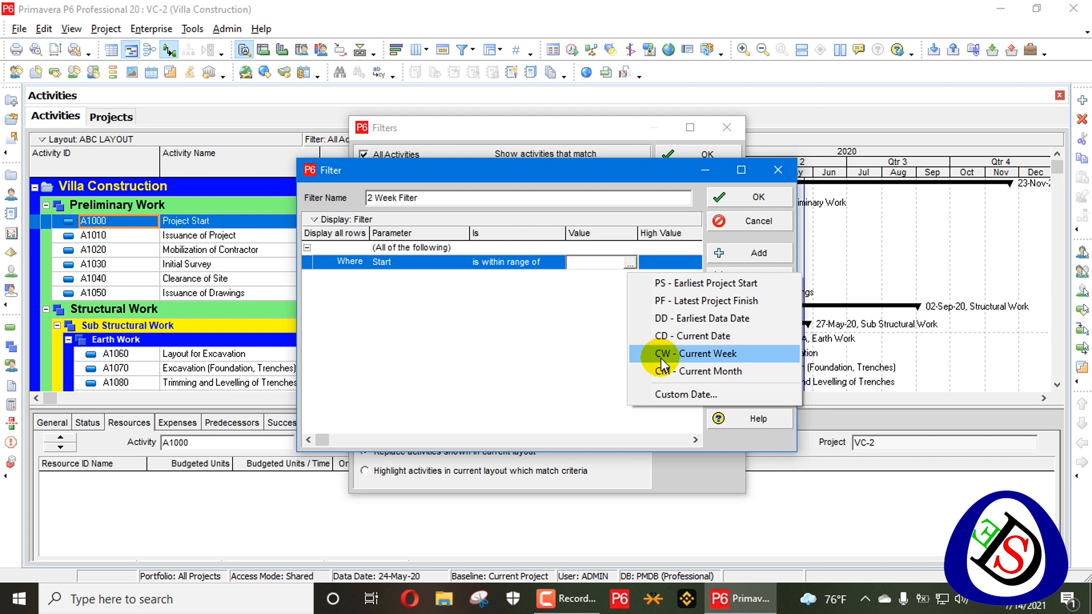
pyautogui.click(695, 318)
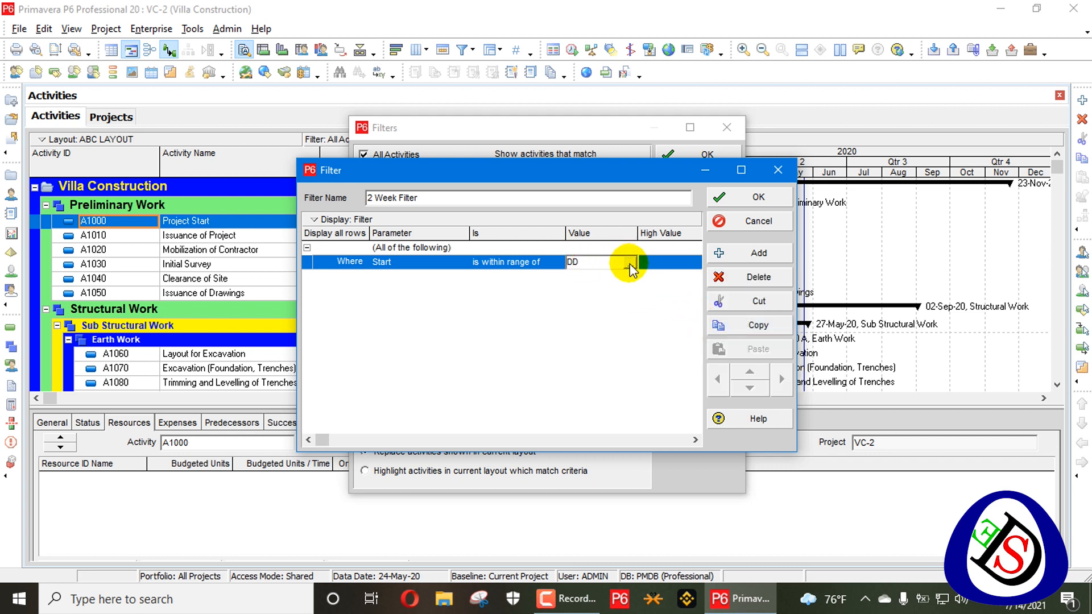
pyautogui.click(652, 263)
pyautogui.click(695, 263)
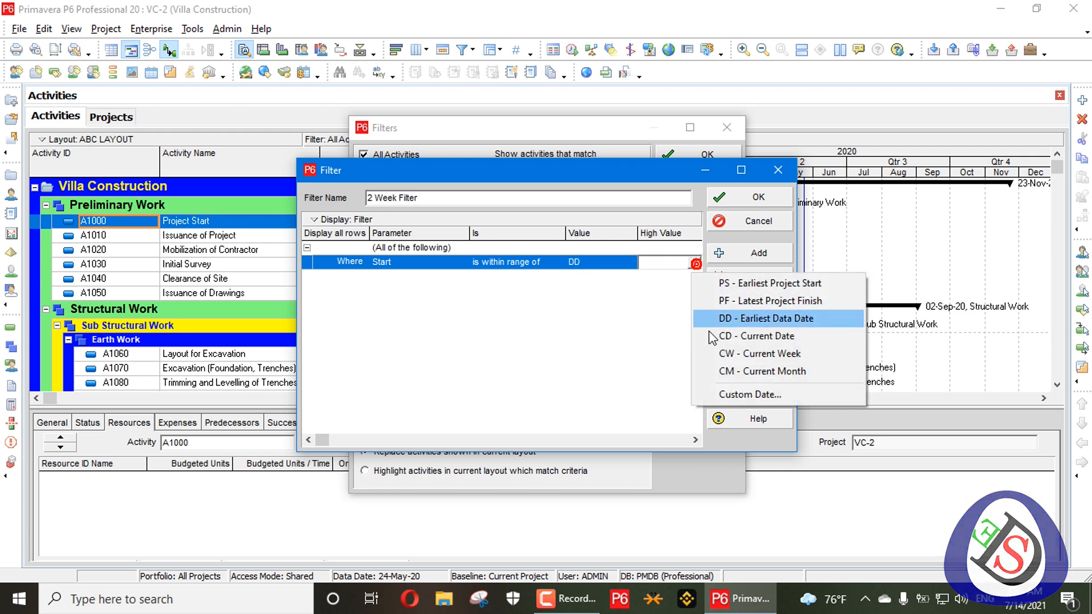
pyautogui.click(771, 320)
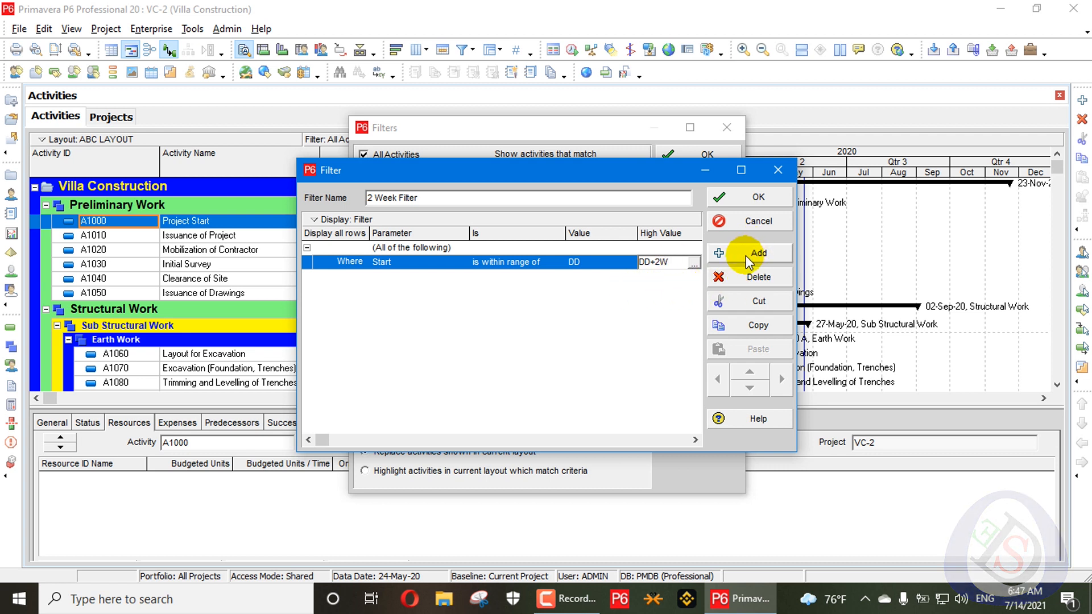
# Step: Save the 2 Week Filter, apply it to the activity layout and look through the filtered activities
pyautogui.click(760, 199)
pyautogui.click(699, 210)
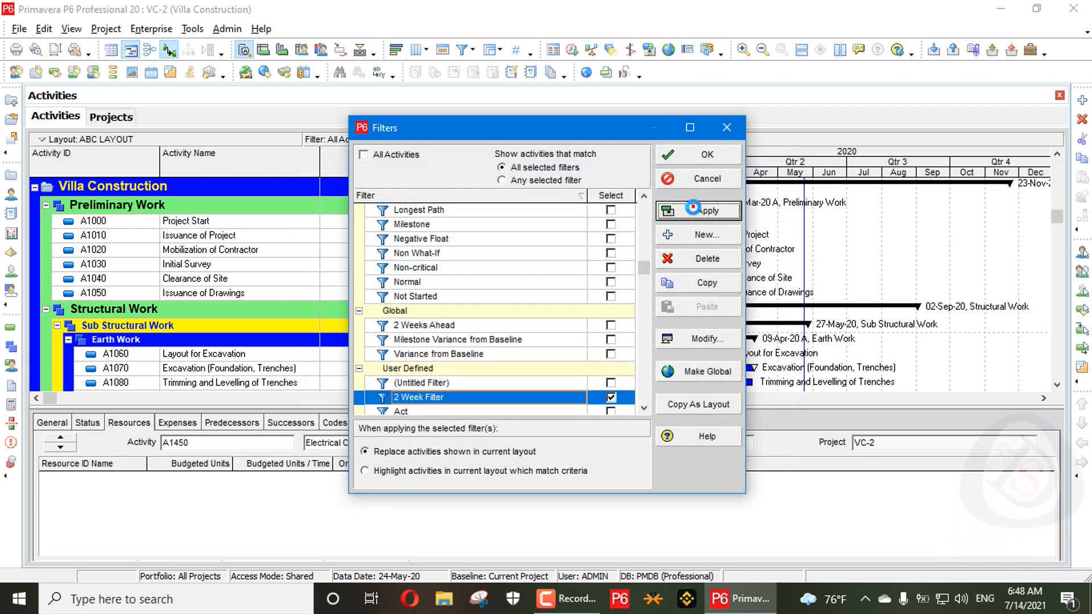
pyautogui.scroll(-10, 196, 254)
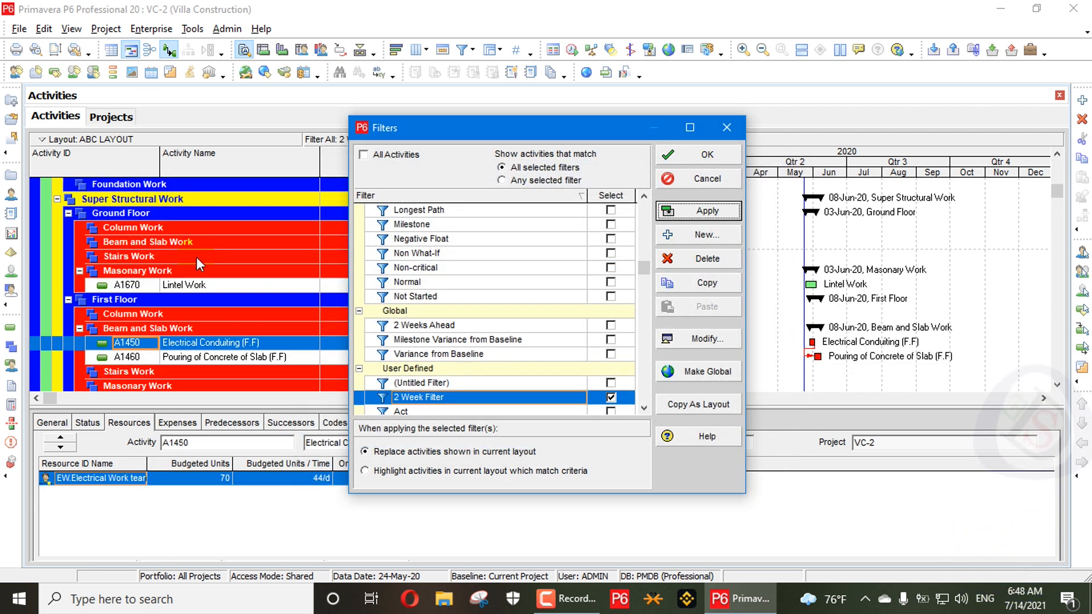
pyautogui.scroll(8, 197, 257)
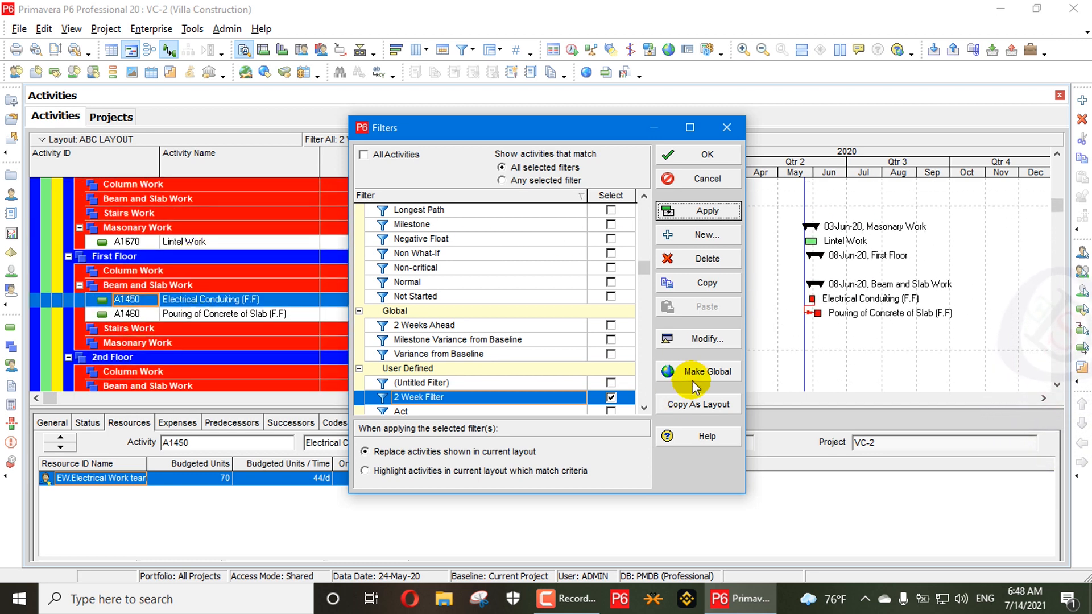
# Step: Duplicate the Start condition in the 2 Week Filter as a Finish condition within DD to DD+2W, and reapply the filter
pyautogui.click(705, 340)
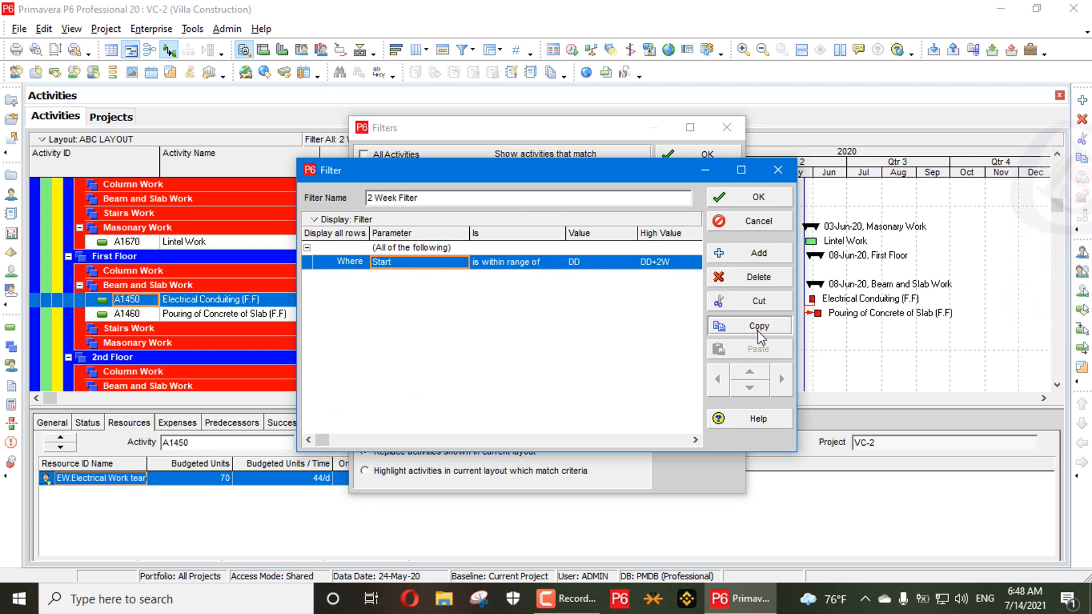
pyautogui.click(760, 349)
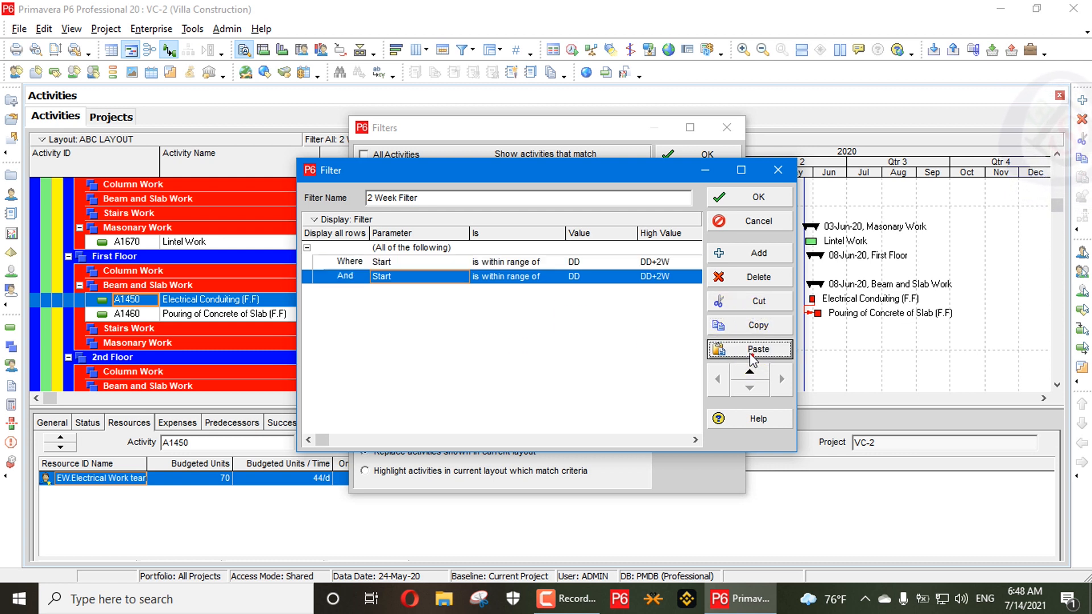
pyautogui.click(587, 279)
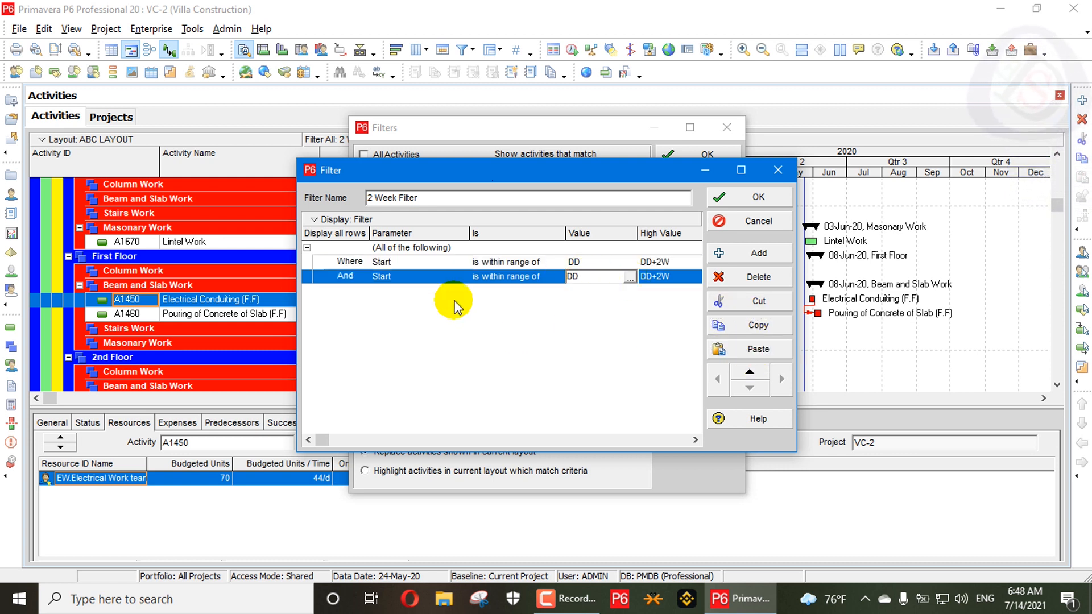
pyautogui.click(402, 278)
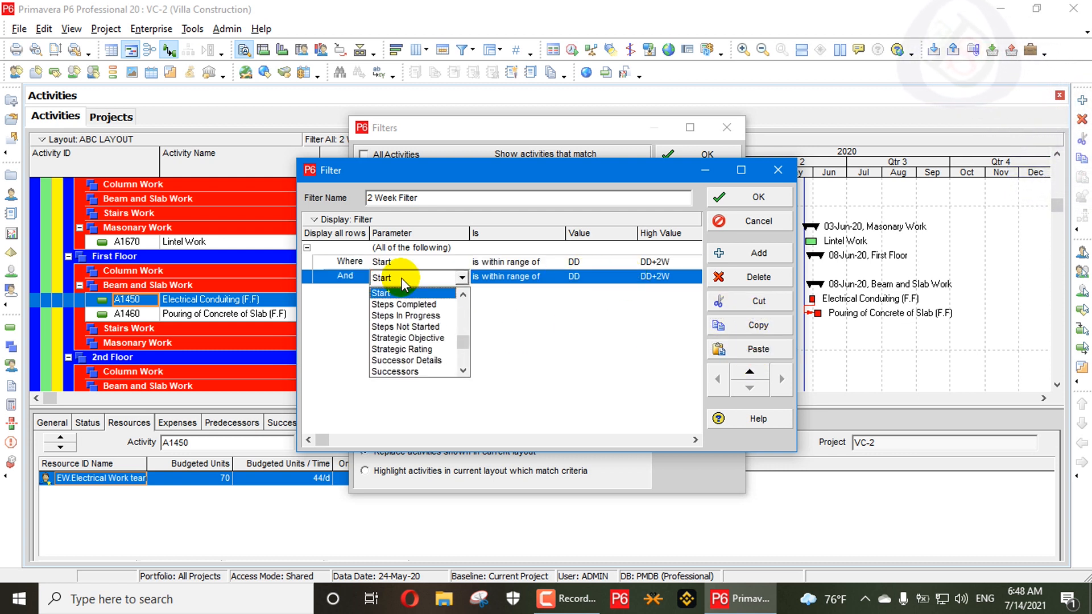
pyautogui.press('f')
pyautogui.press('f')
pyautogui.press('f')
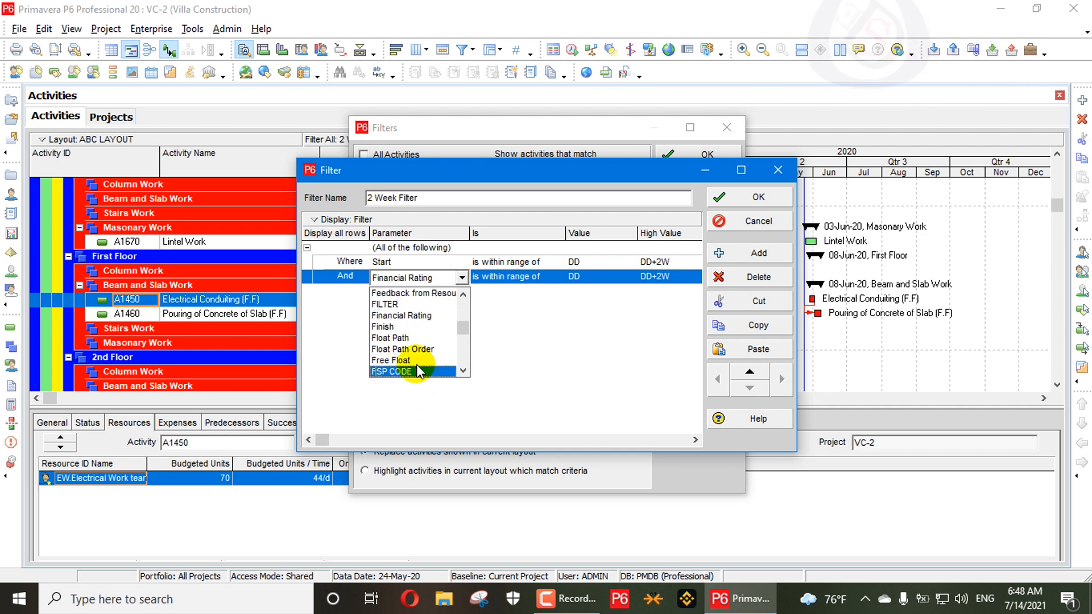
pyautogui.click(407, 328)
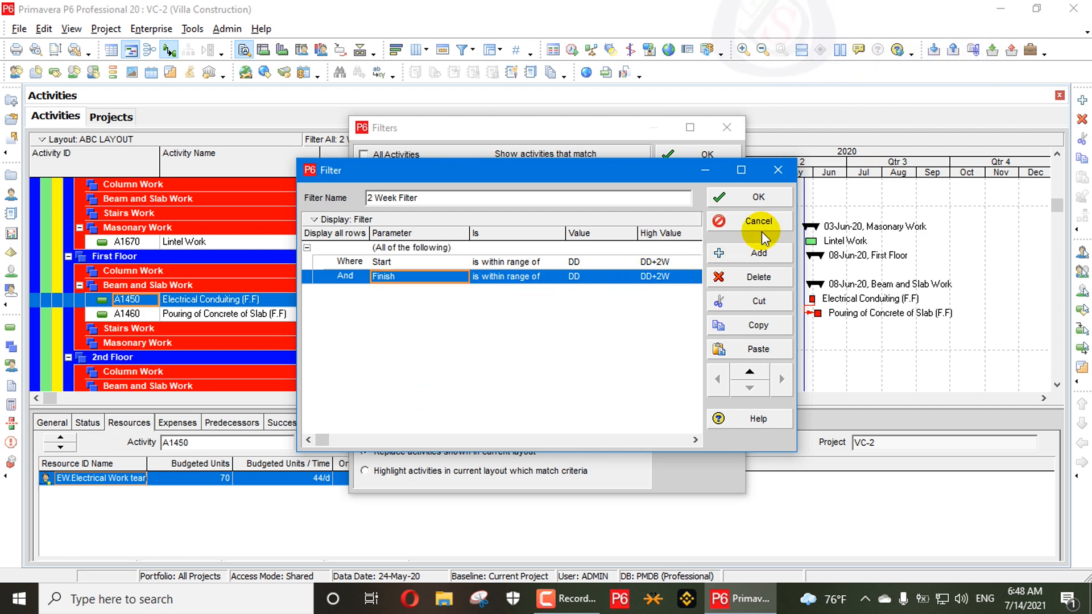
pyautogui.click(759, 205)
pyautogui.click(711, 214)
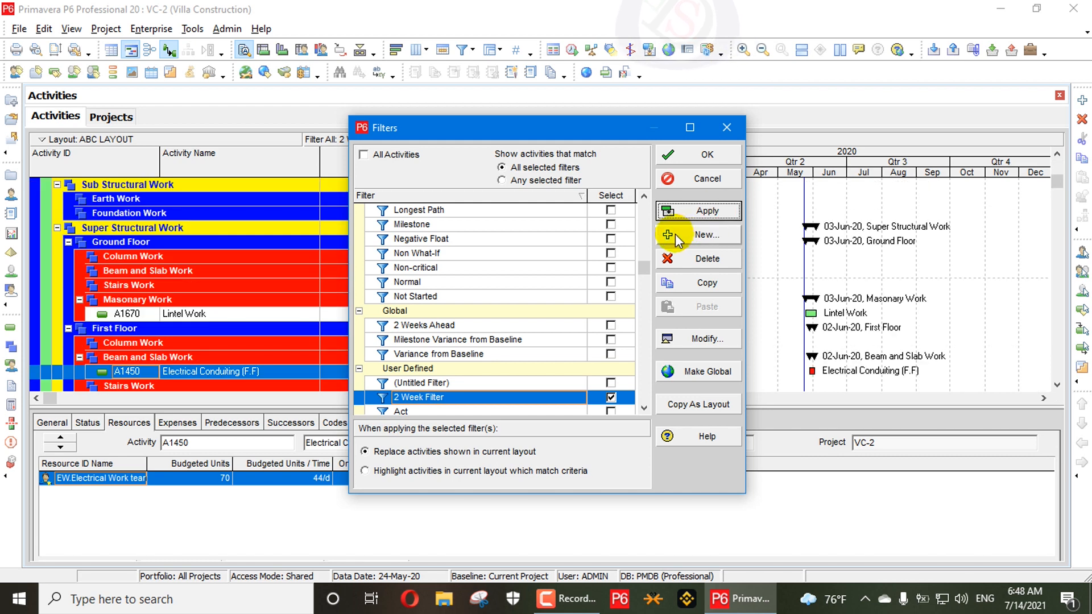
# Step: Modify the 2 Week Filter so its conditions match "(Any of the following)"
pyautogui.click(710, 336)
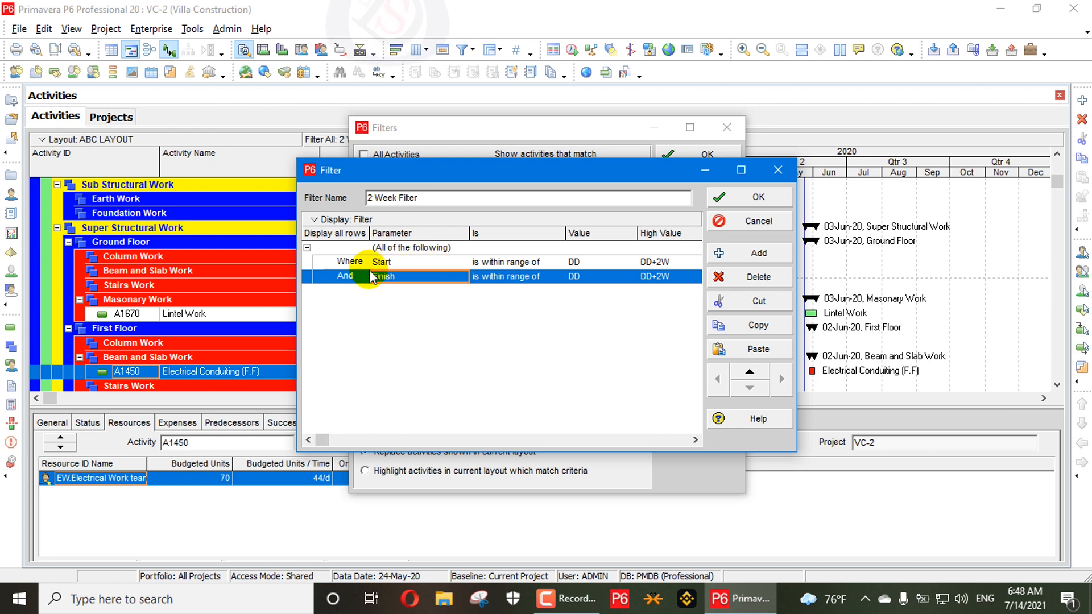
pyautogui.click(468, 252)
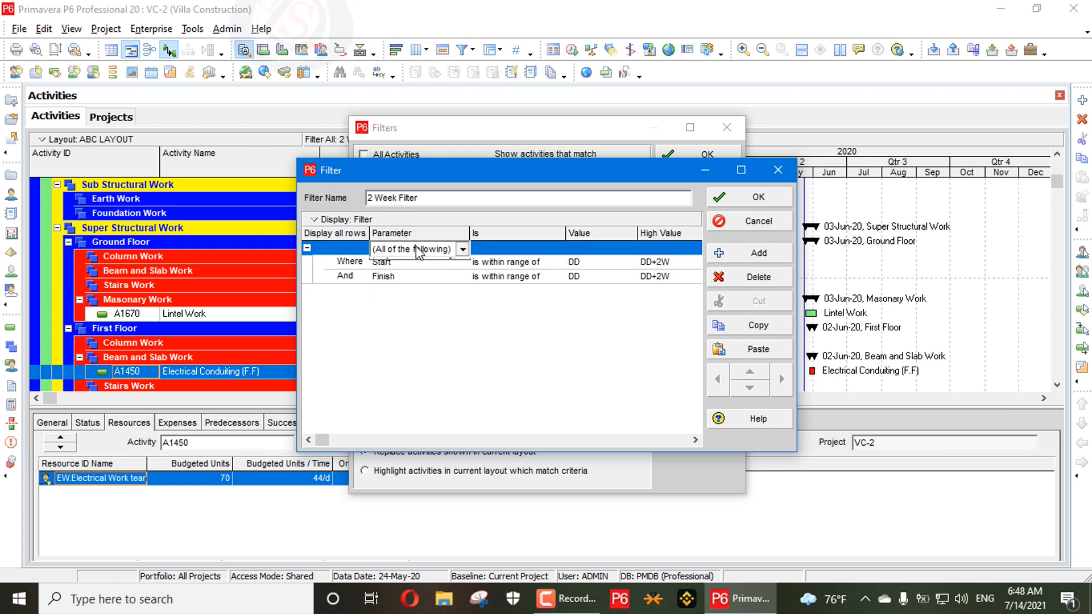
pyautogui.click(464, 248)
pyautogui.click(399, 272)
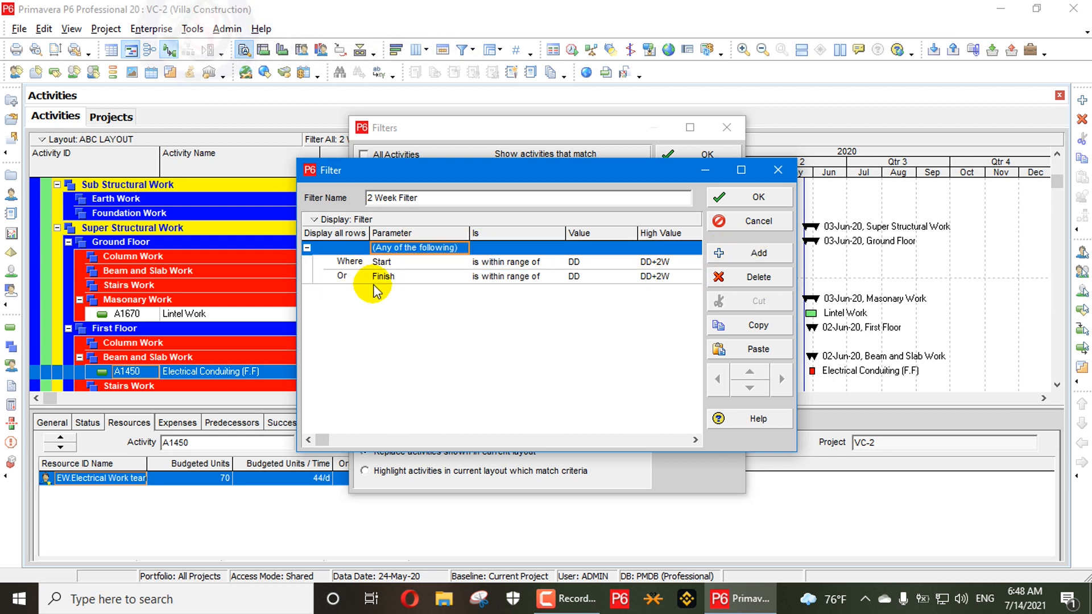
# Step: Save the "(Any of the following)" version of the 2 Week Filter, reapply it and look through the listed activities
pyautogui.click(757, 198)
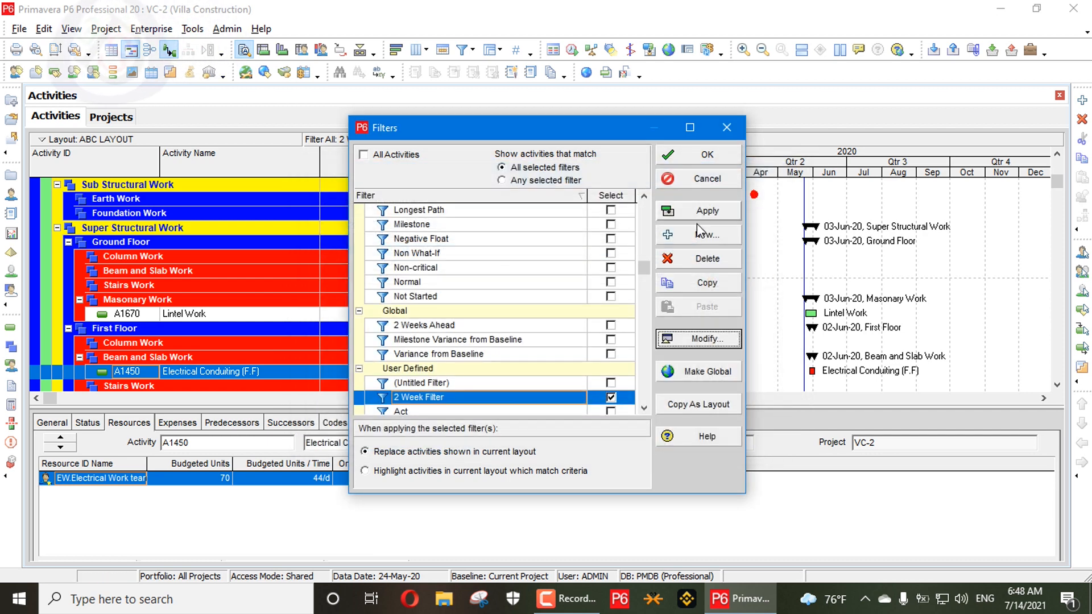
pyautogui.click(691, 216)
pyautogui.scroll(-10, 169, 325)
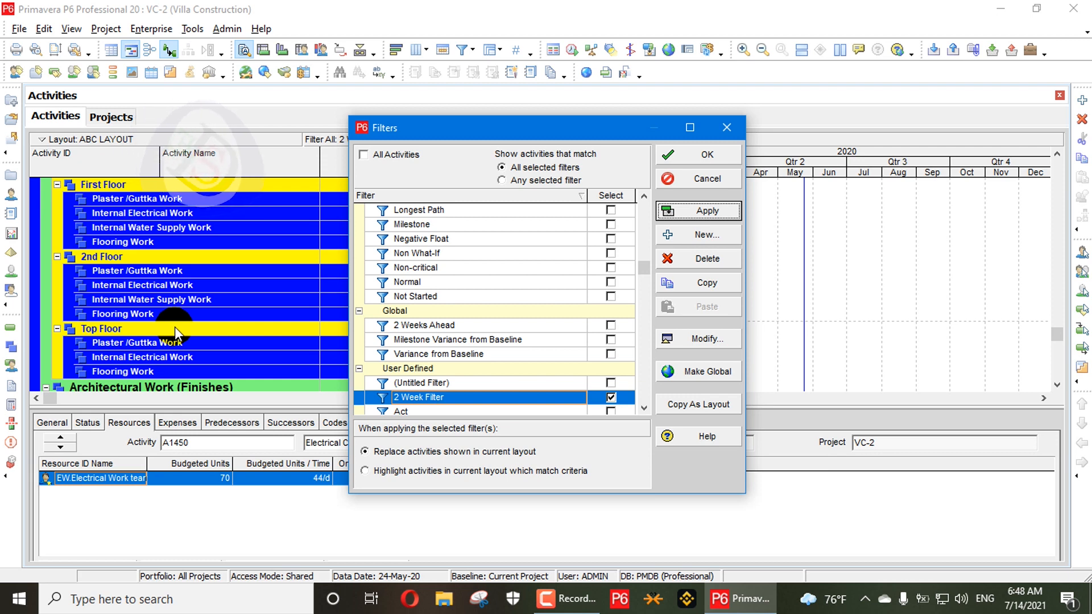
pyautogui.click(705, 340)
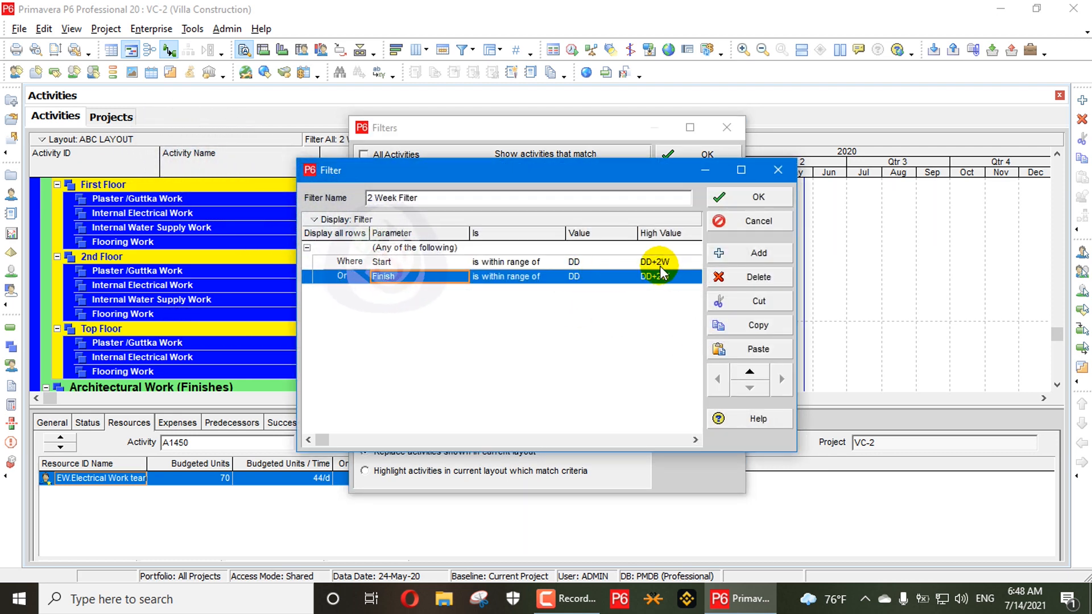
pyautogui.click(745, 252)
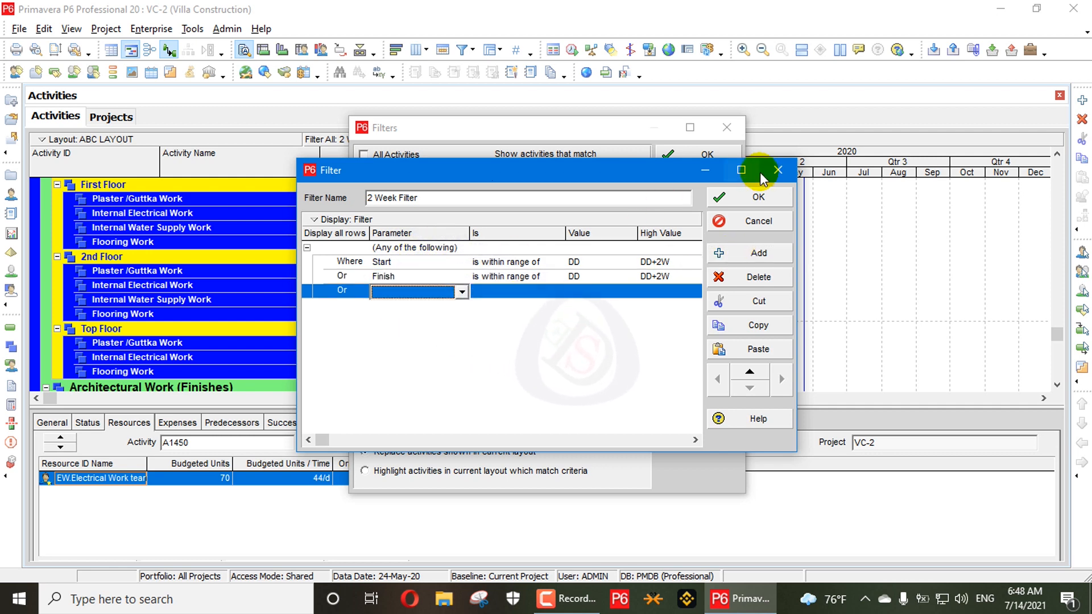
pyautogui.click(751, 197)
# Step: Add an Or condition to the 2 Week Filter with Activity Status equals In Progress, and reapply the filter
pyautogui.moveTo(575, 135); pyautogui.dragTo(422, 142)
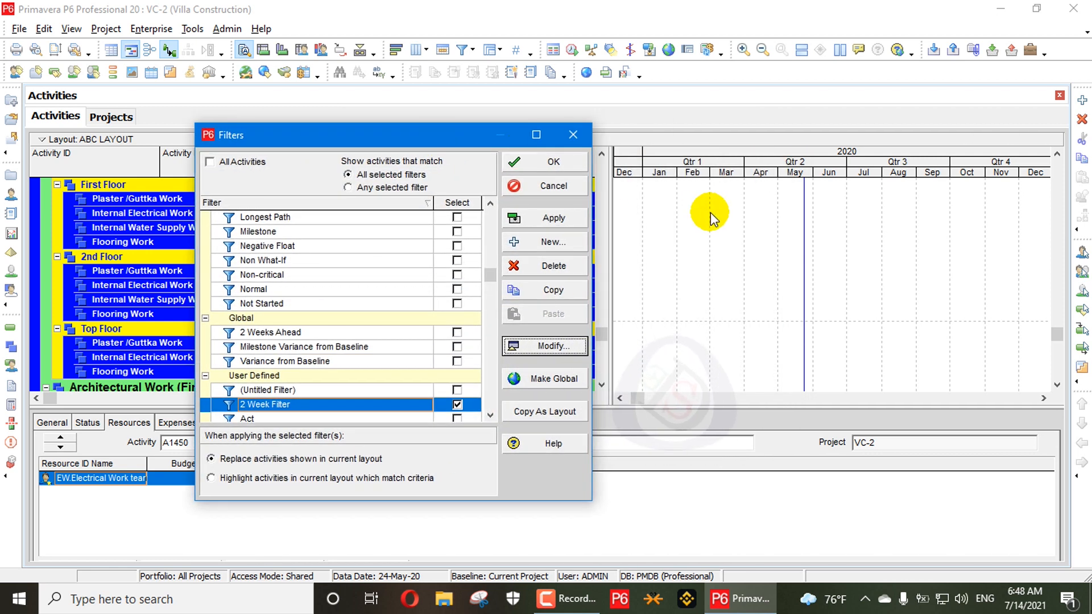
pyautogui.scroll(8, 748, 263)
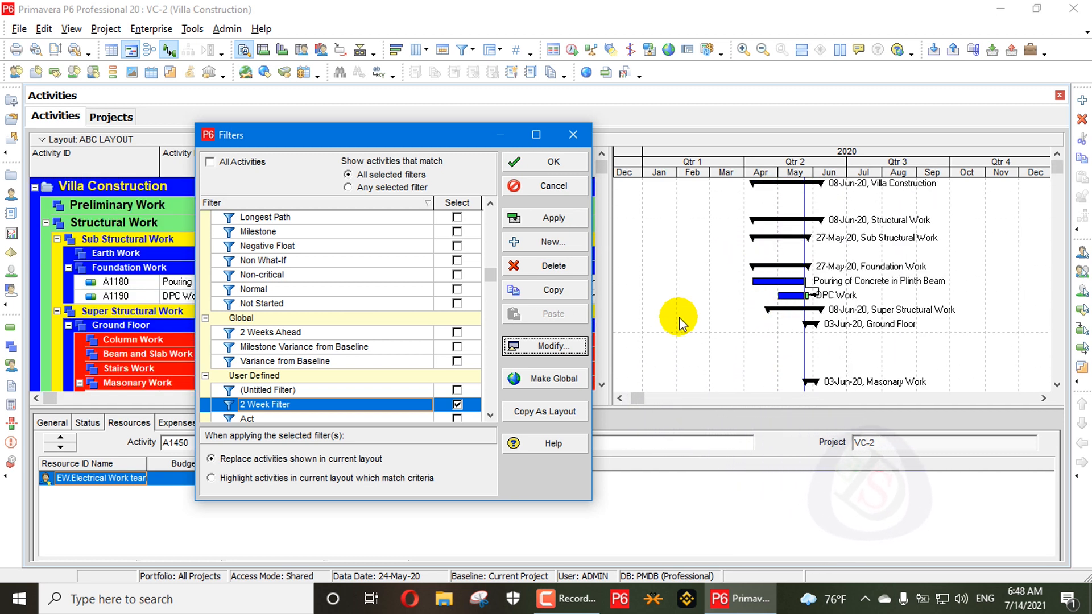
pyautogui.click(530, 346)
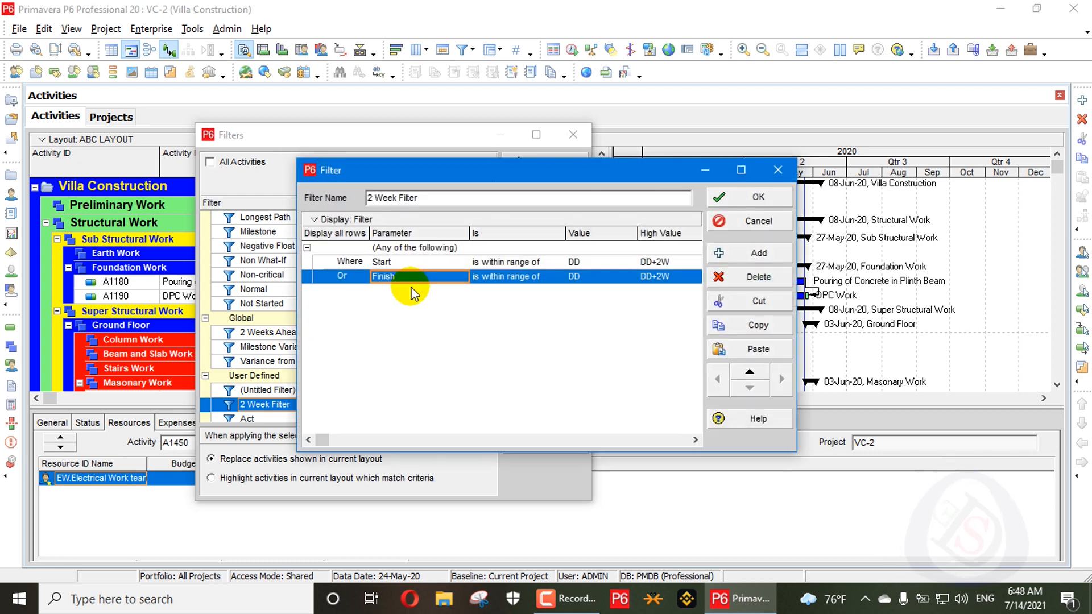
pyautogui.click(423, 296)
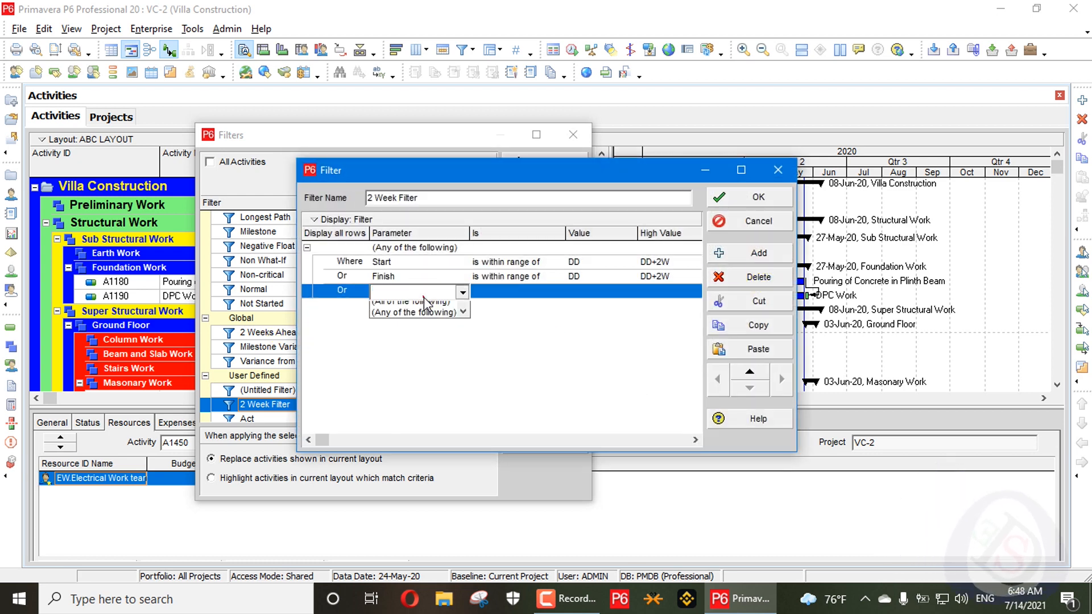
pyautogui.click(424, 297)
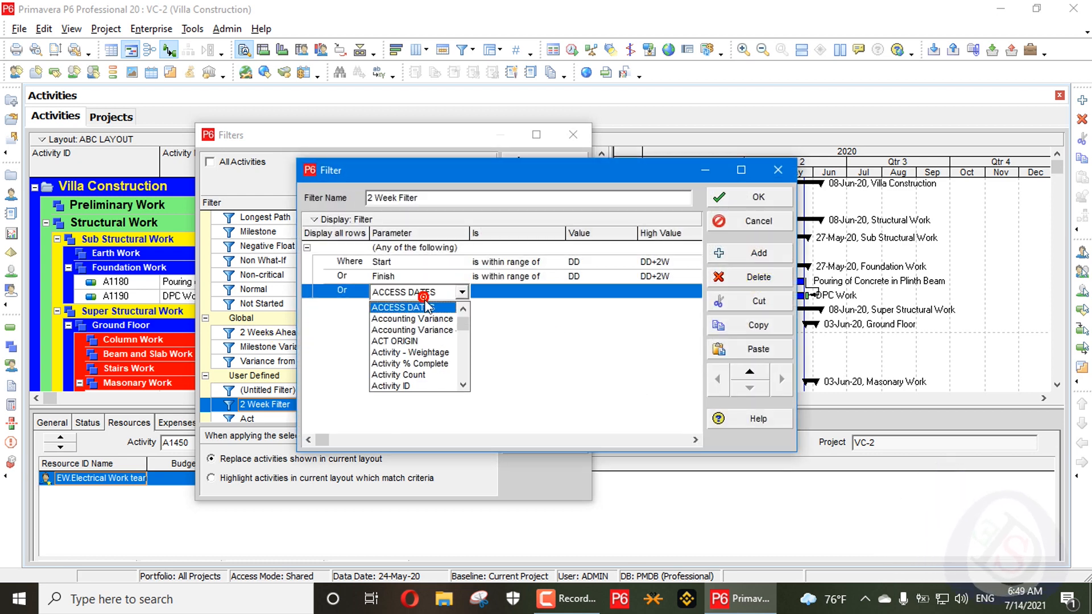
pyautogui.scroll(-2, 421, 385)
pyautogui.click(421, 376)
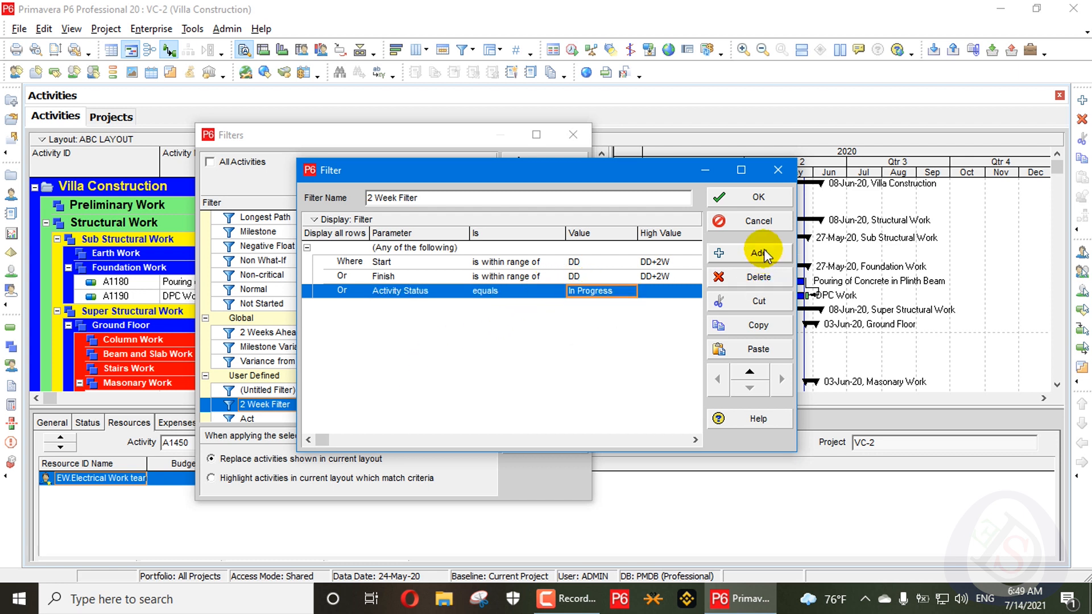
pyautogui.click(757, 201)
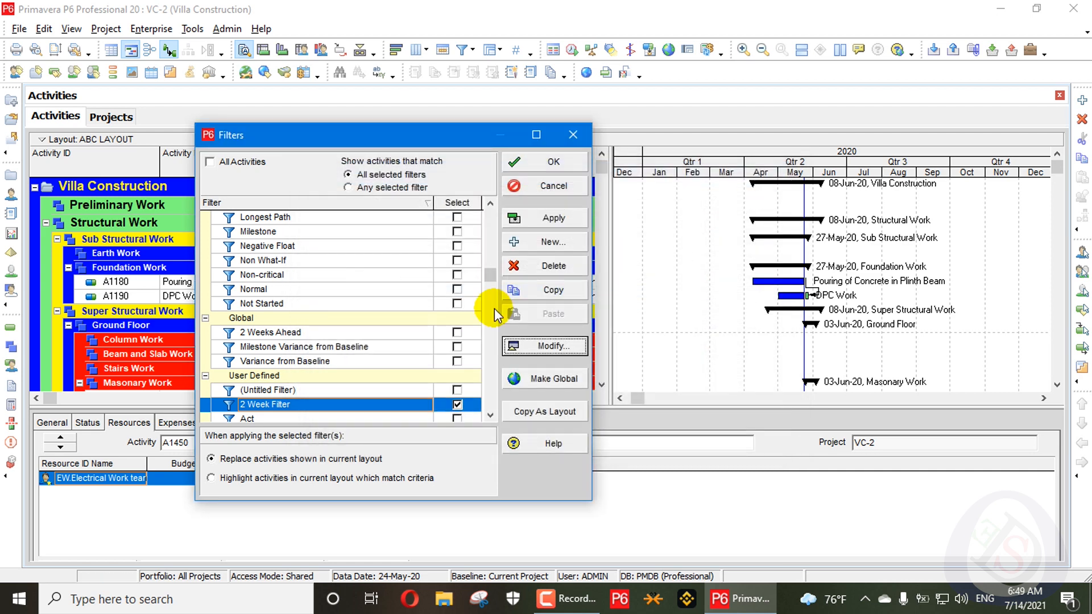
pyautogui.click(560, 219)
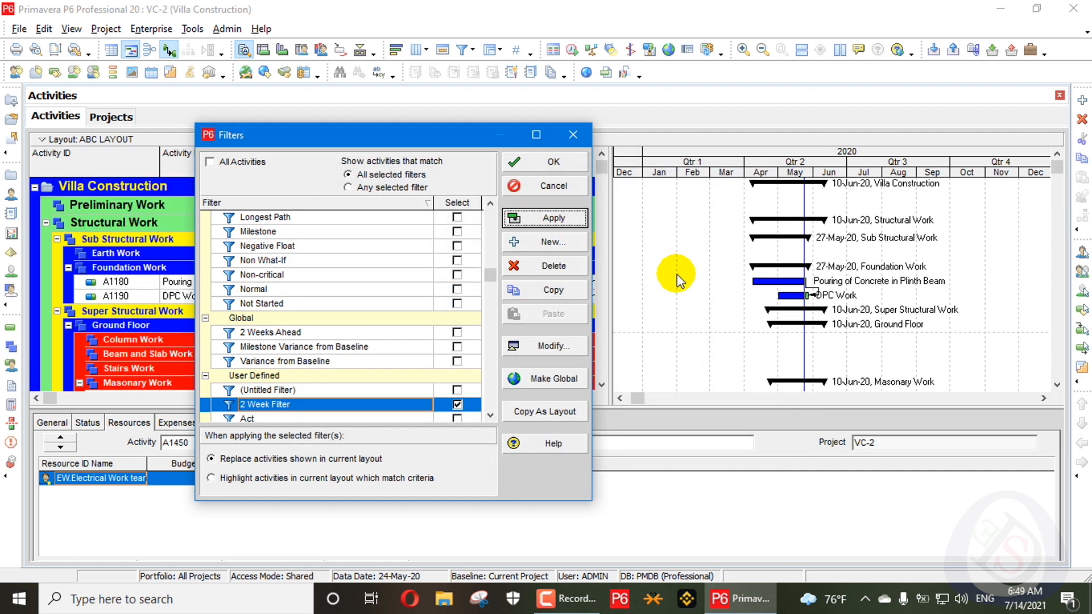
pyautogui.scroll(-6, 677, 274)
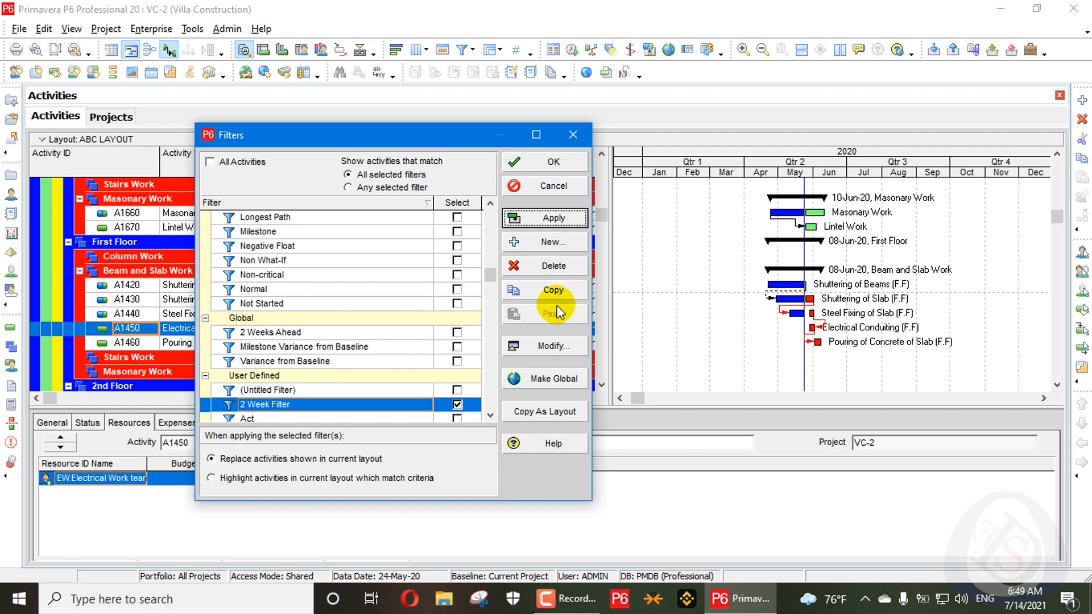
# Step: Change the Activity Status condition of the 2 Week Filter to "is not equal to" Completed and reapply the filter
pyautogui.click(542, 347)
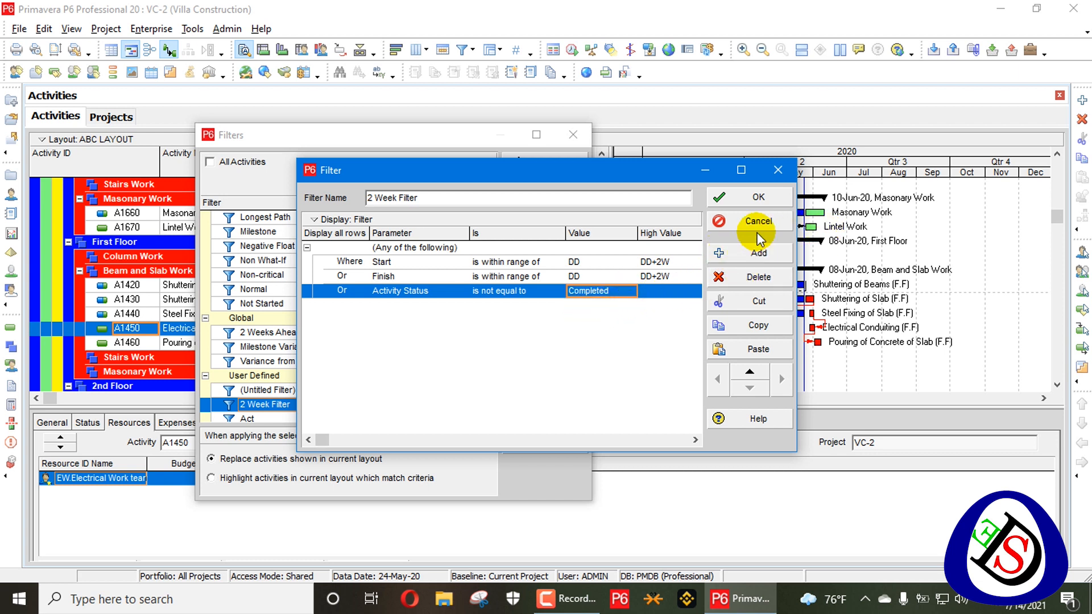
pyautogui.click(759, 199)
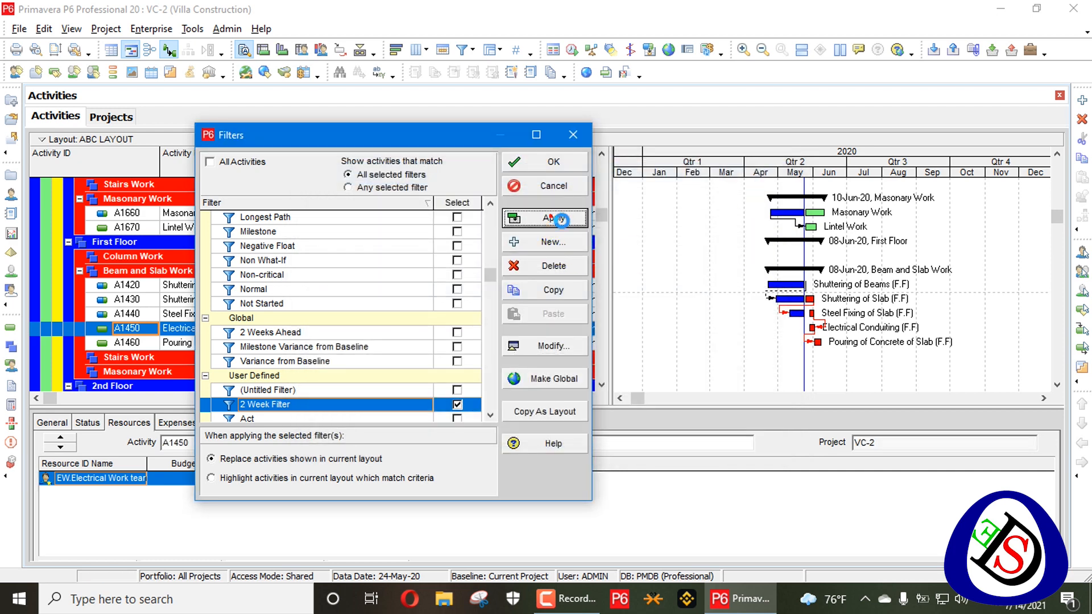
pyautogui.click(561, 219)
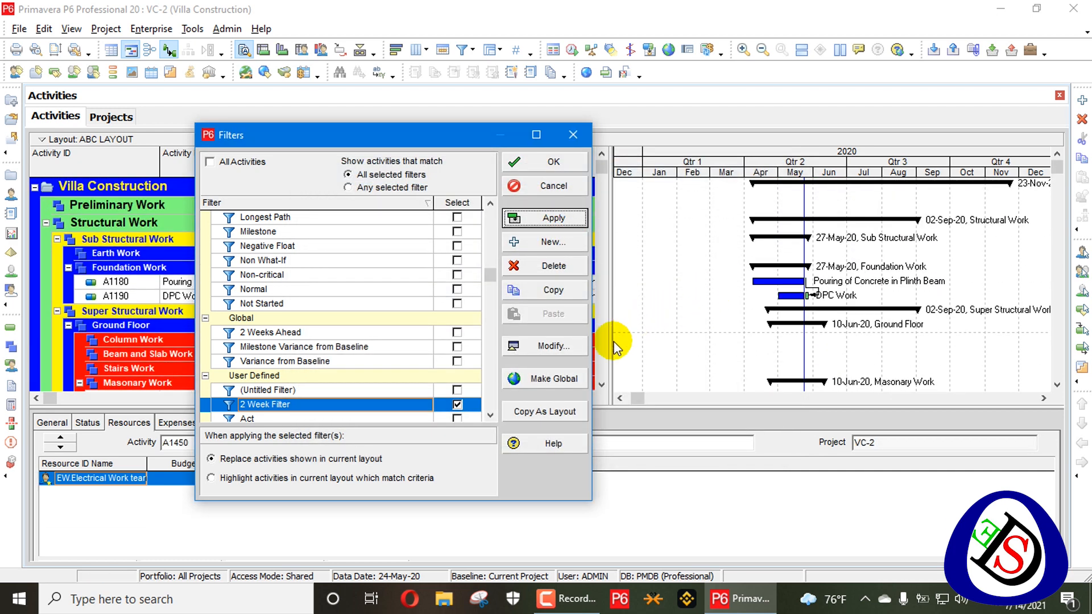
# Step: Set the Activity Status condition back to equals In Progress and the lower value of the Start and Finish conditions to DD-1W
pyautogui.click(551, 348)
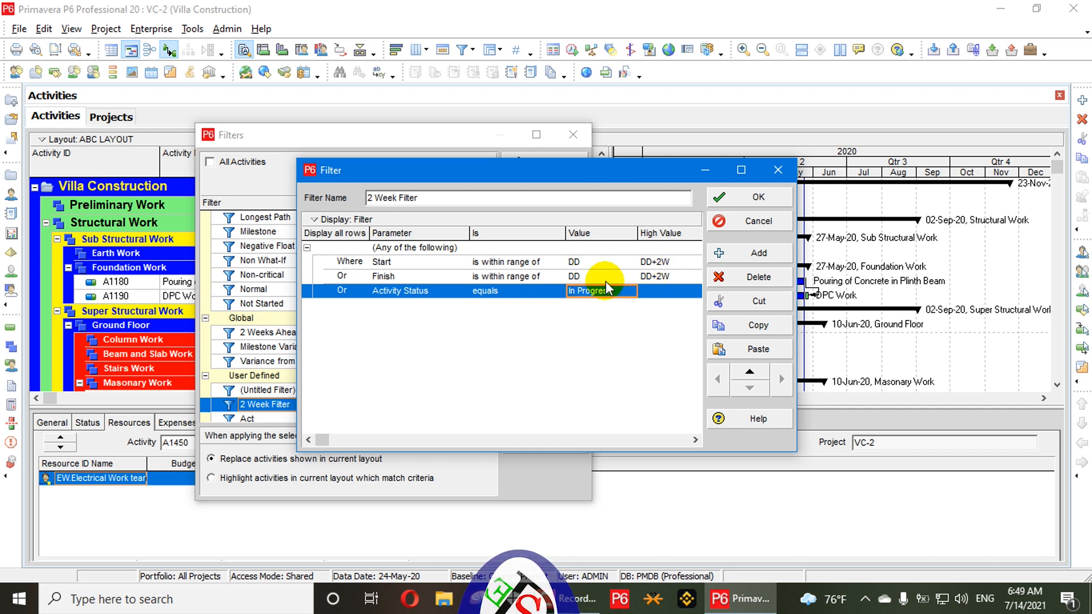
pyautogui.click(737, 223)
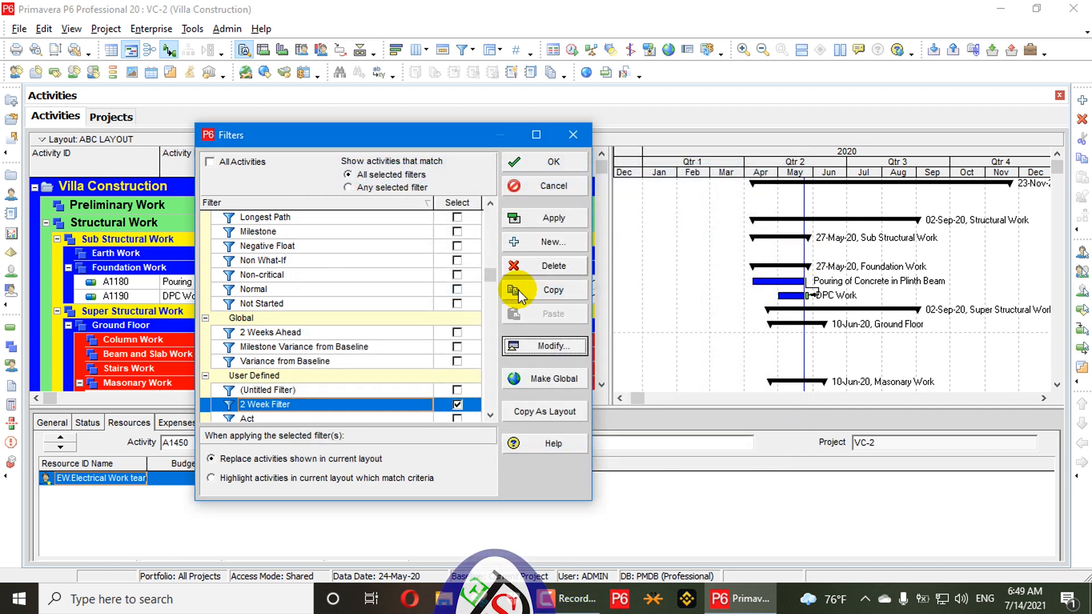
pyautogui.click(539, 353)
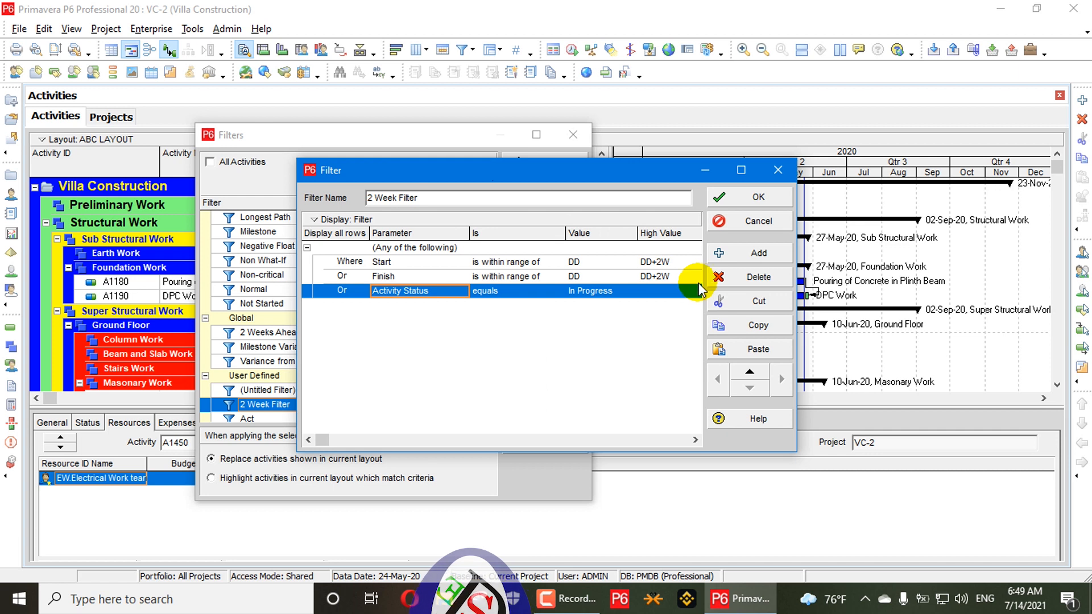
pyautogui.click(592, 262)
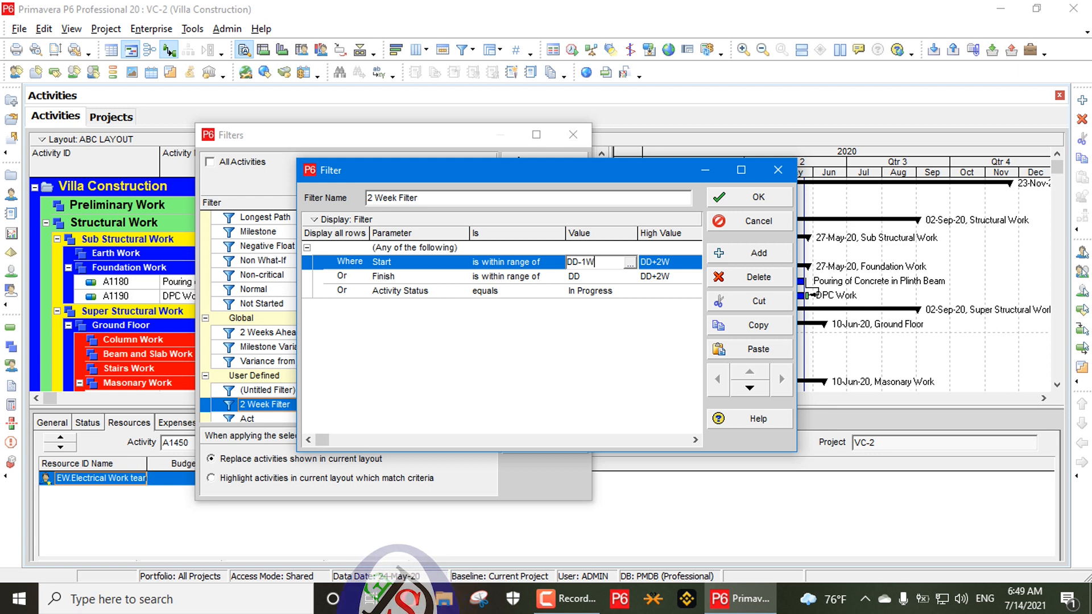
pyautogui.click(596, 278)
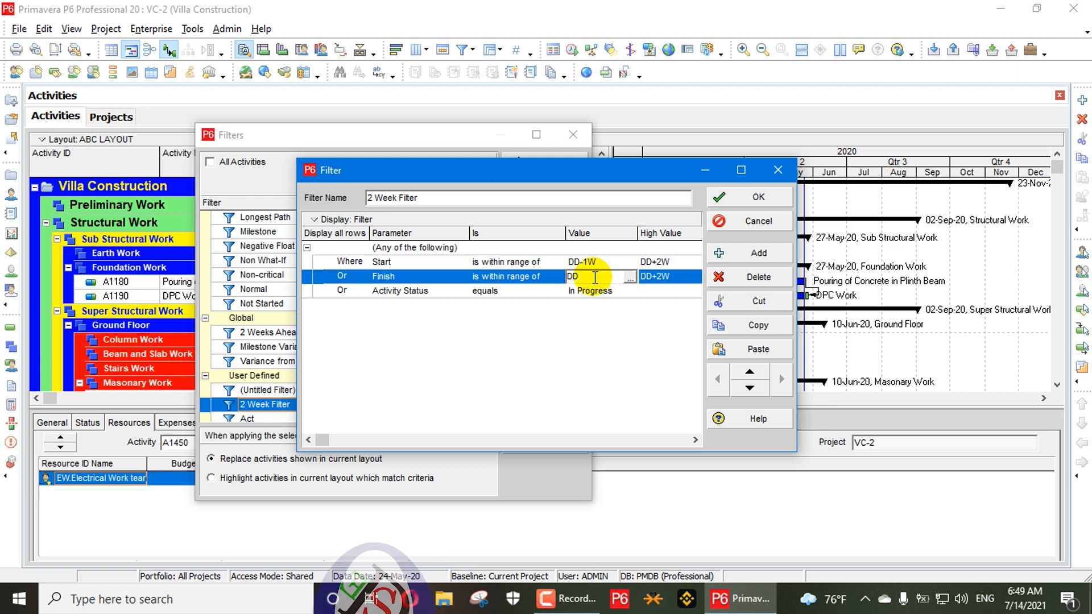
pyautogui.write('-1W')
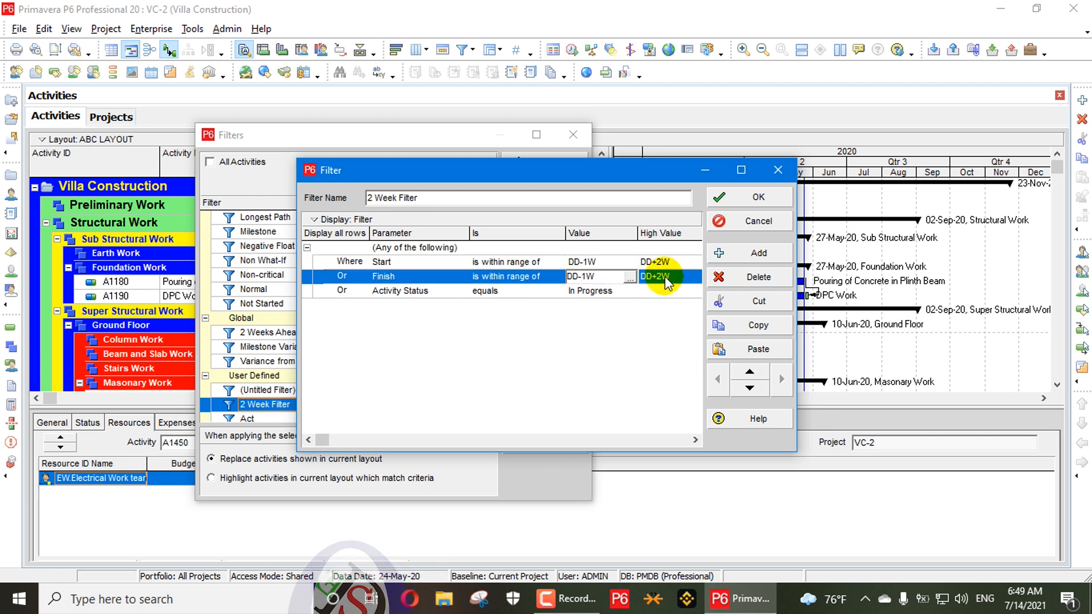
# Step: Save and reapply the 2 Week Filter with the DD-1W to DD+2W range, and look through the filtered activities
pyautogui.click(757, 197)
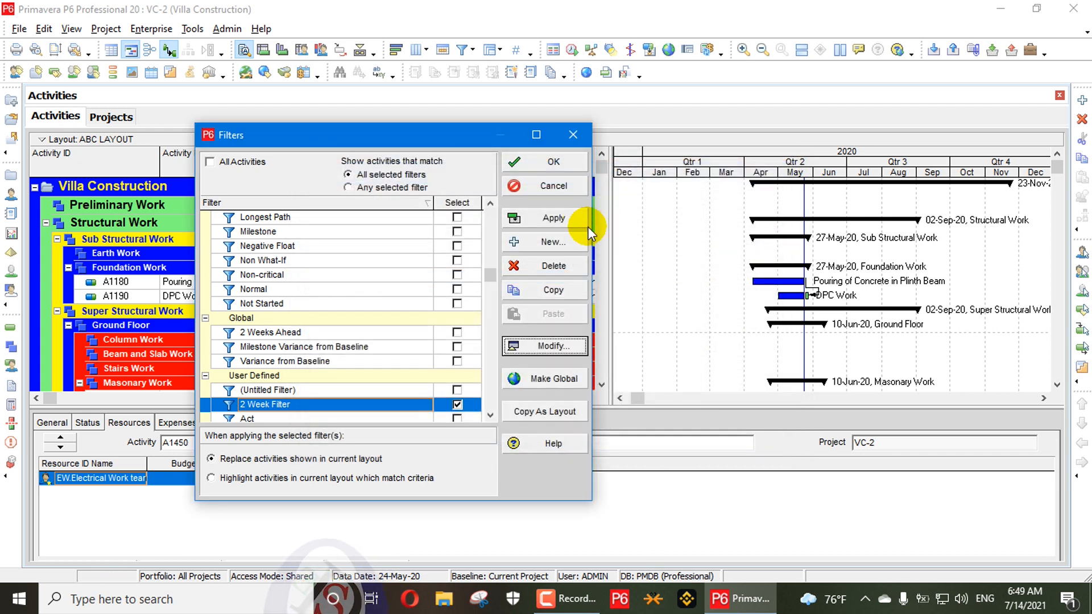
pyautogui.click(554, 218)
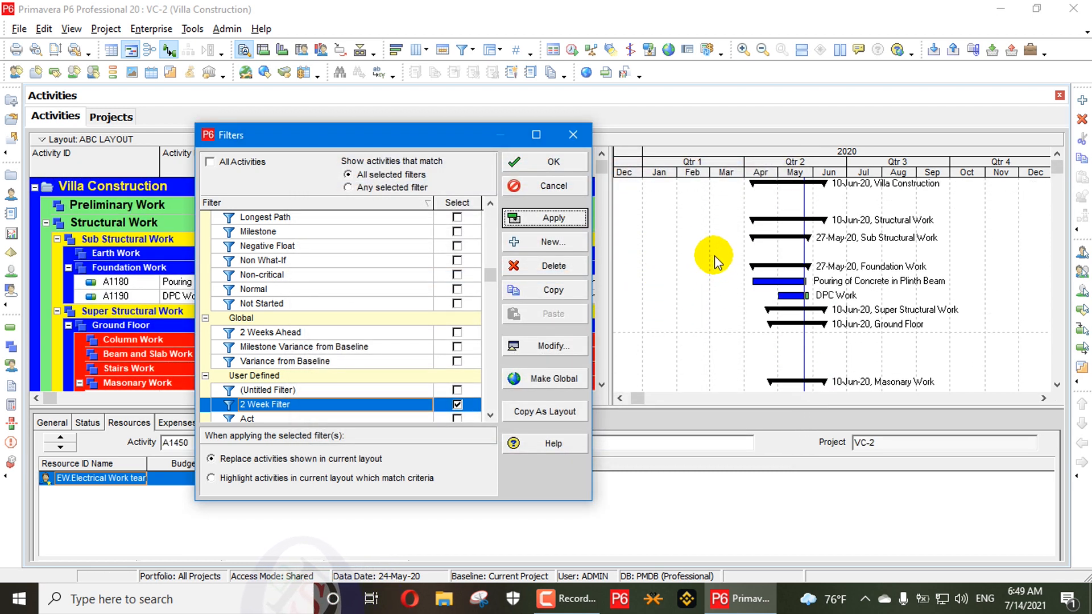
pyautogui.scroll(-10, 714, 259)
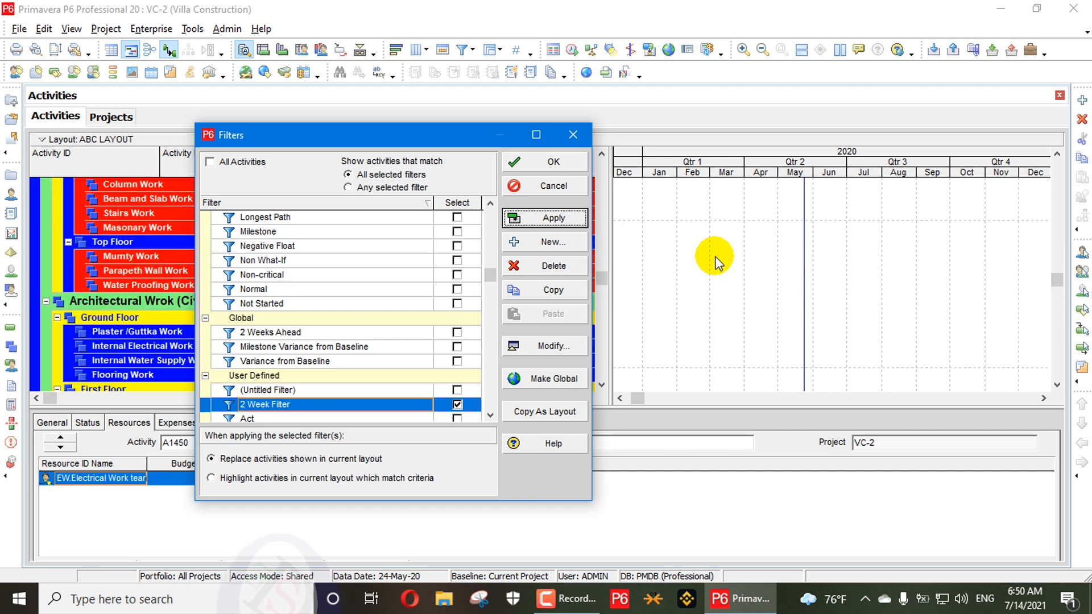
pyautogui.scroll(-3, 716, 263)
pyautogui.scroll(5, 728, 245)
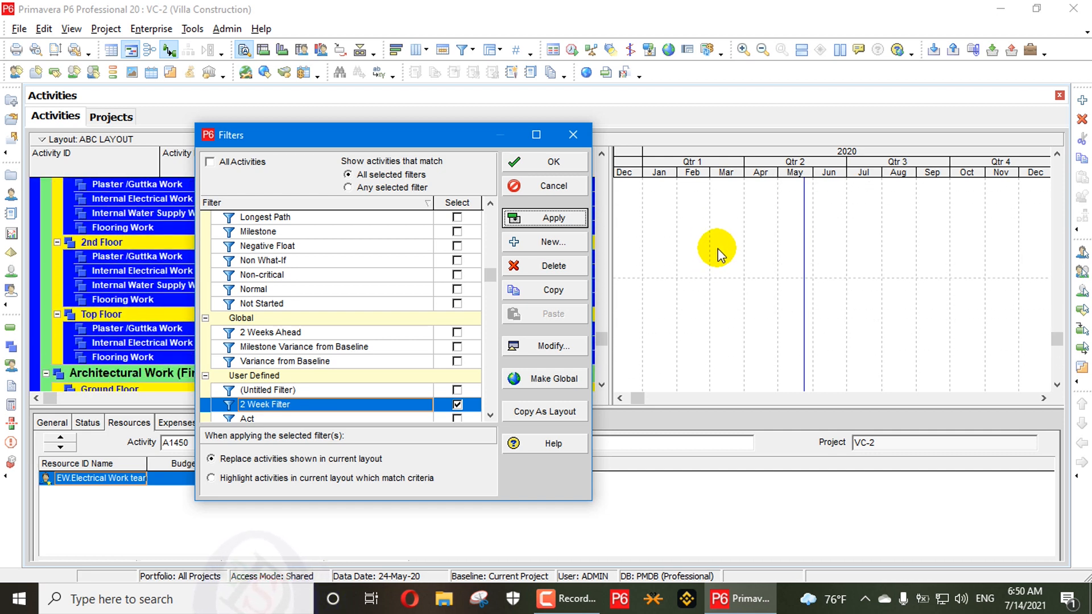
pyautogui.scroll(6, 731, 239)
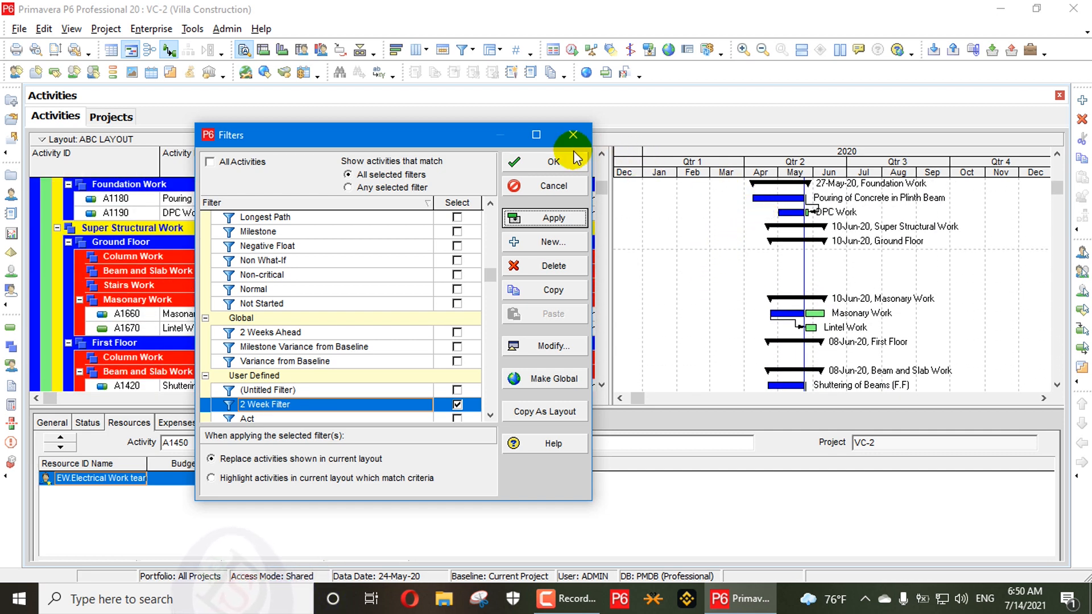
pyautogui.click(573, 135)
# Step: Set the bar chart's timescale start to PS and its date interval to Month/Week, and apply the timescale
pyautogui.rightClick(785, 163)
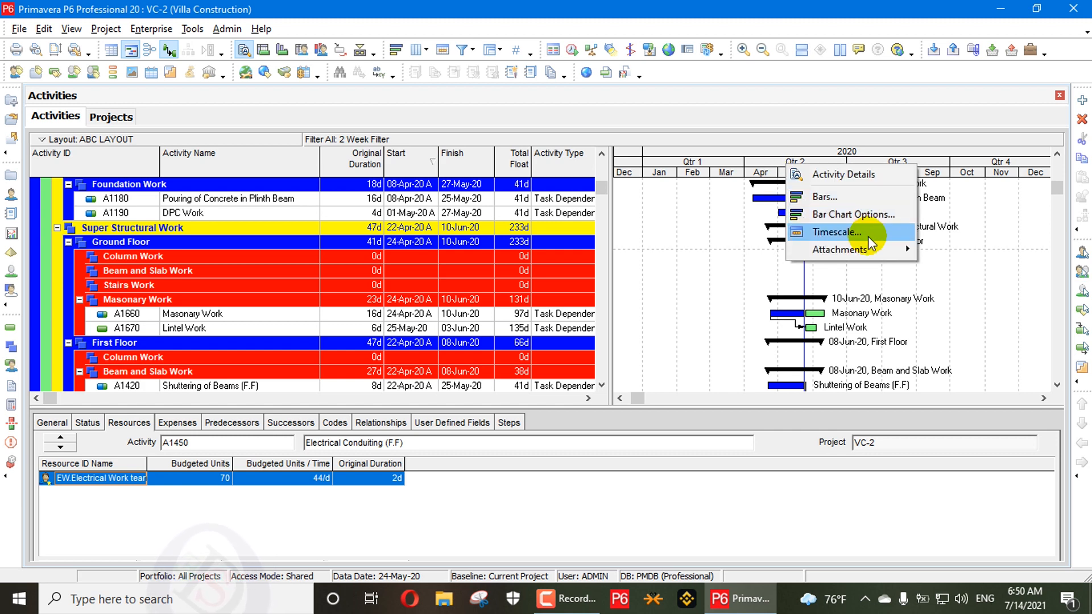
pyautogui.click(868, 237)
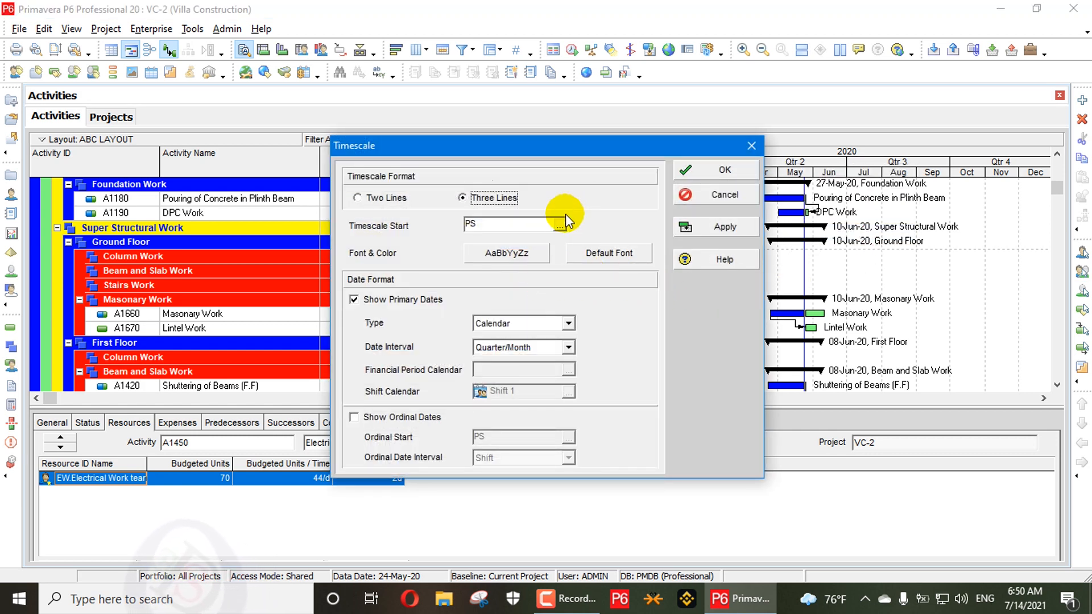
pyautogui.click(560, 226)
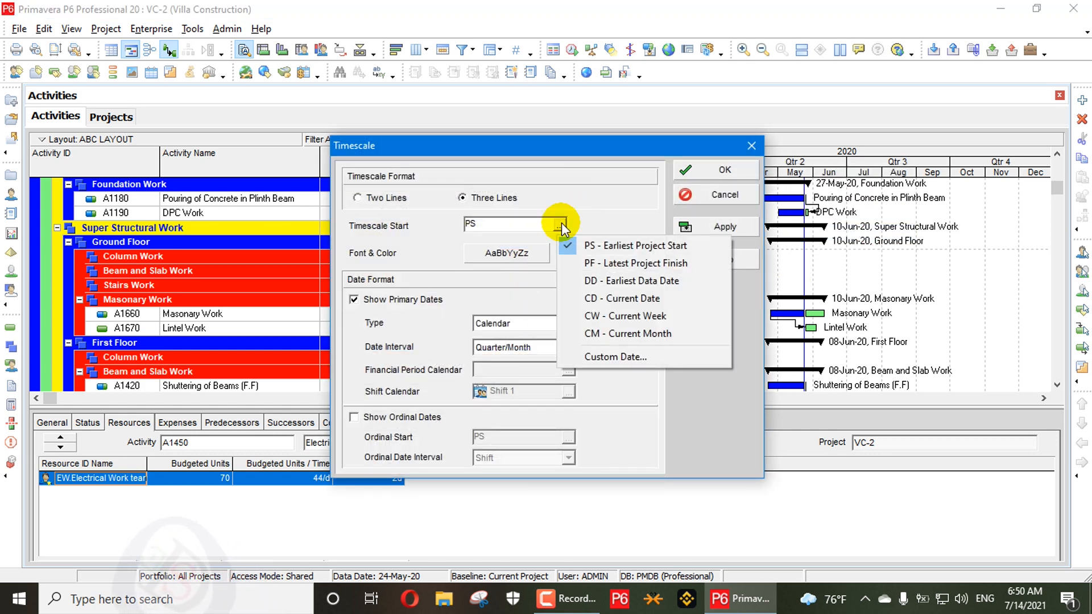
pyautogui.click(652, 281)
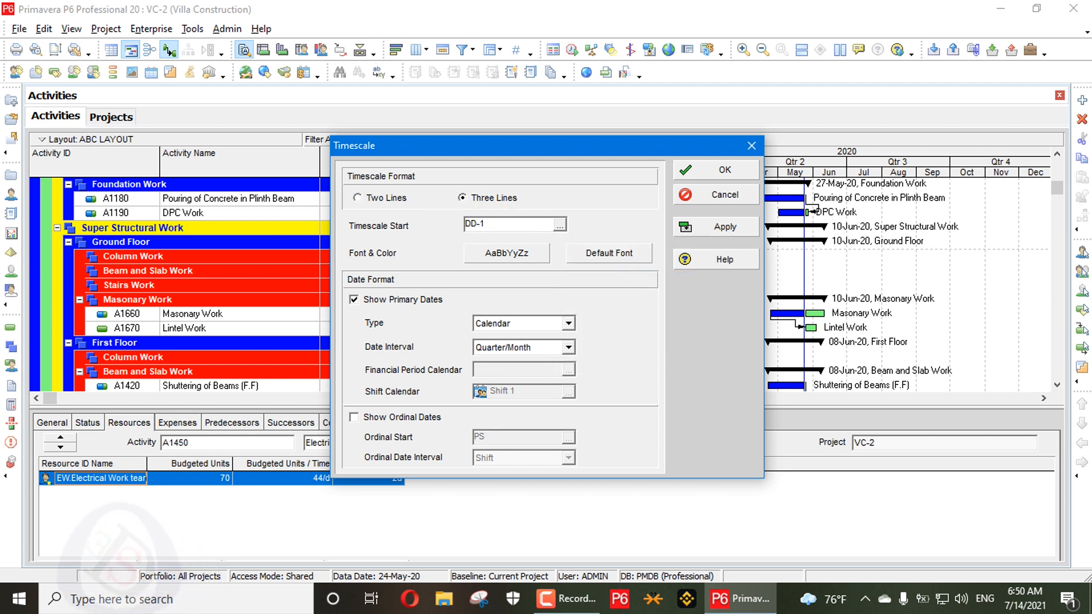
pyautogui.click(568, 347)
pyautogui.click(549, 367)
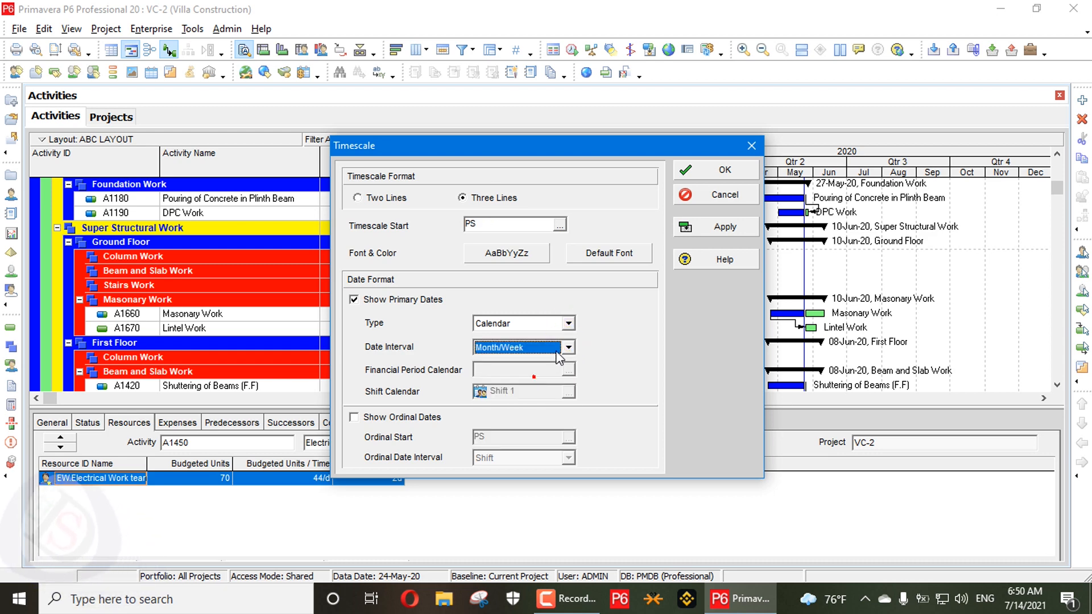
pyautogui.click(691, 229)
pyautogui.click(724, 170)
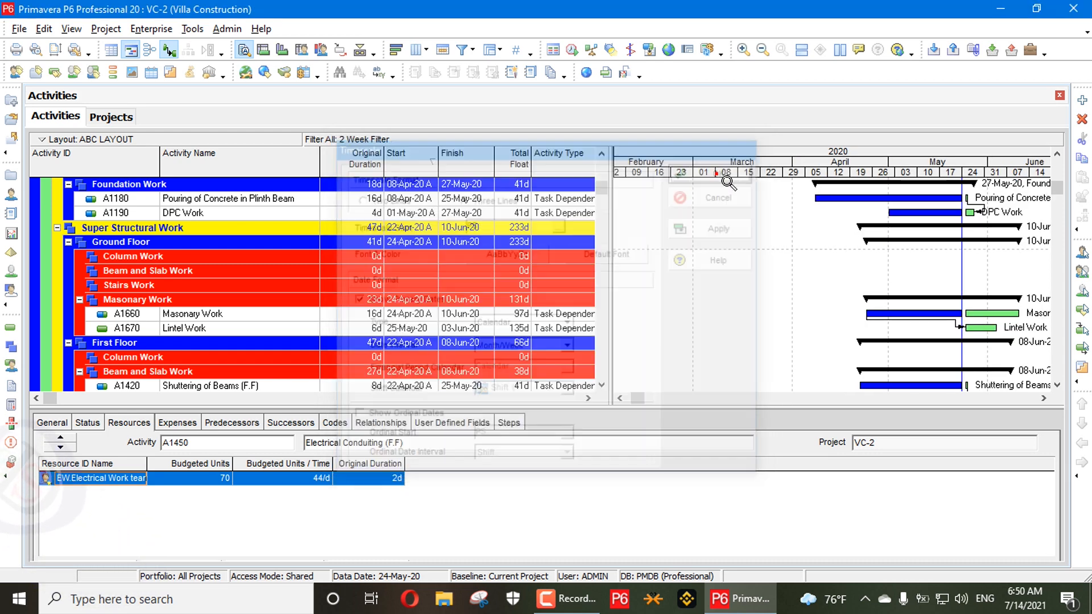
# Step: Change the bar chart timescale's date interval to Week/Day 1 and apply it
pyautogui.moveTo(970, 155); pyautogui.dragTo(726, 165)
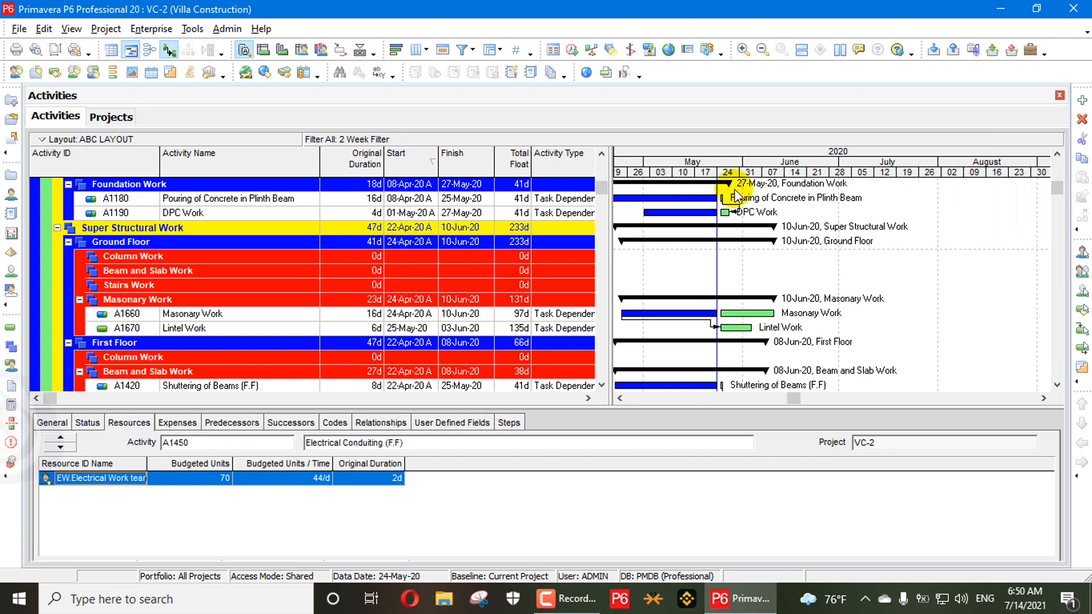
pyautogui.rightClick(737, 185)
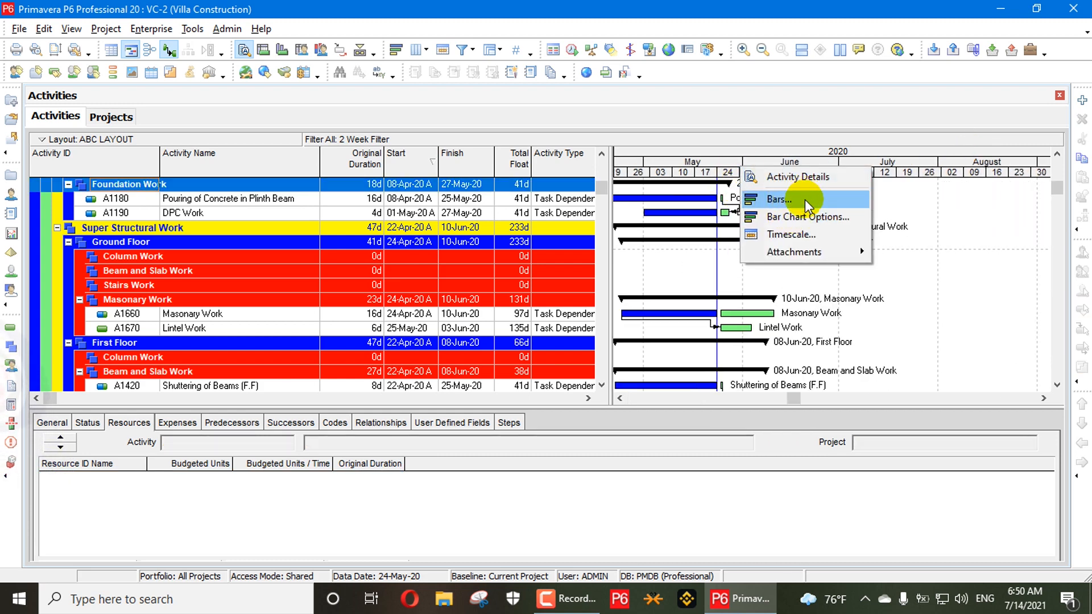
pyautogui.click(802, 235)
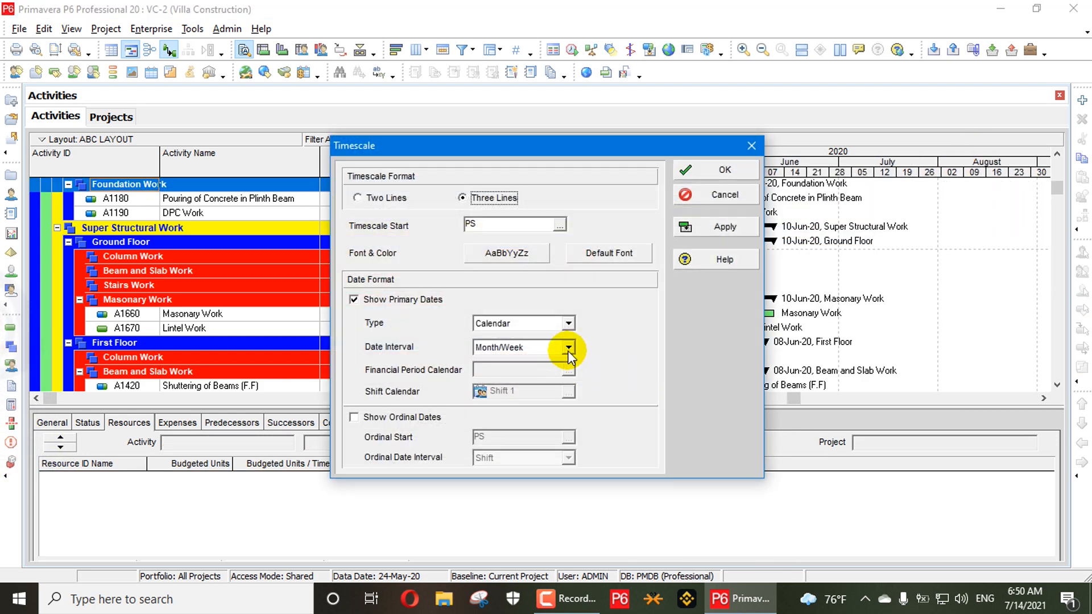
pyautogui.click(569, 348)
pyautogui.click(532, 371)
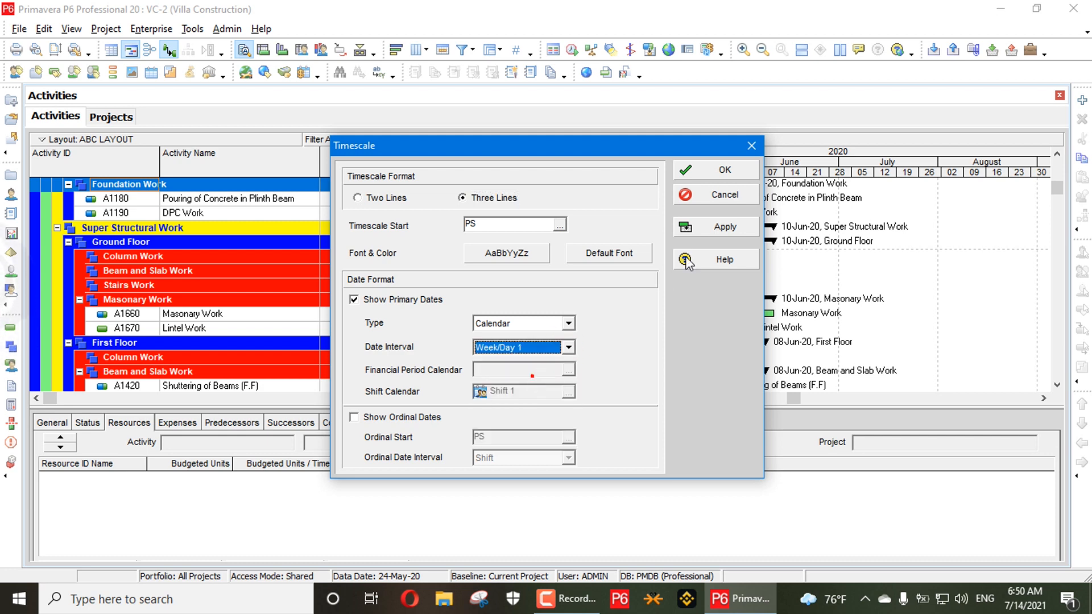
pyautogui.click(718, 226)
pyautogui.click(732, 169)
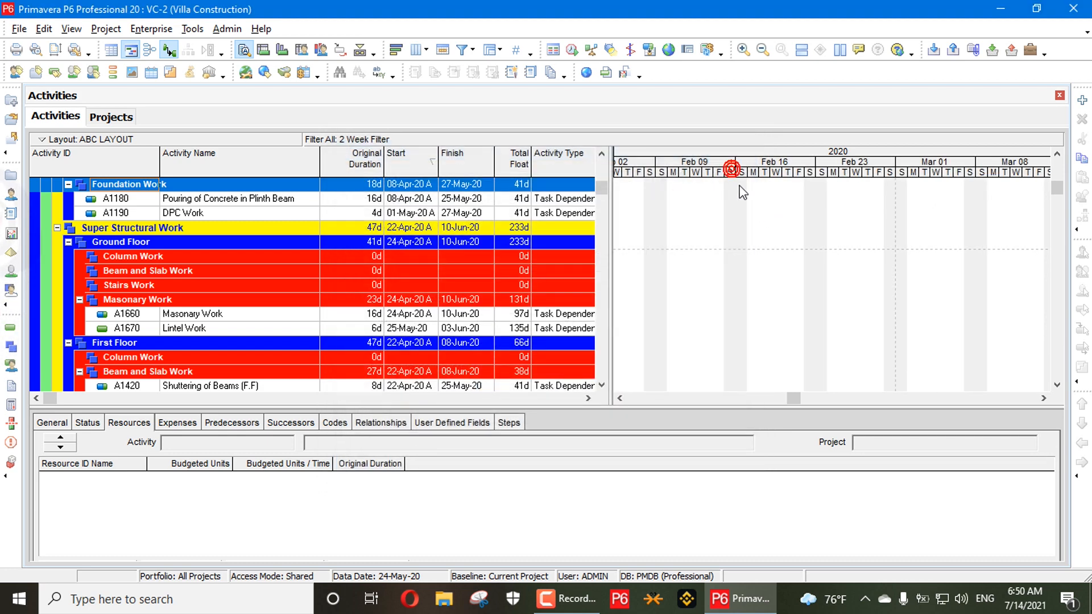
pyautogui.moveTo(732, 169); pyautogui.dragTo(812, 166)
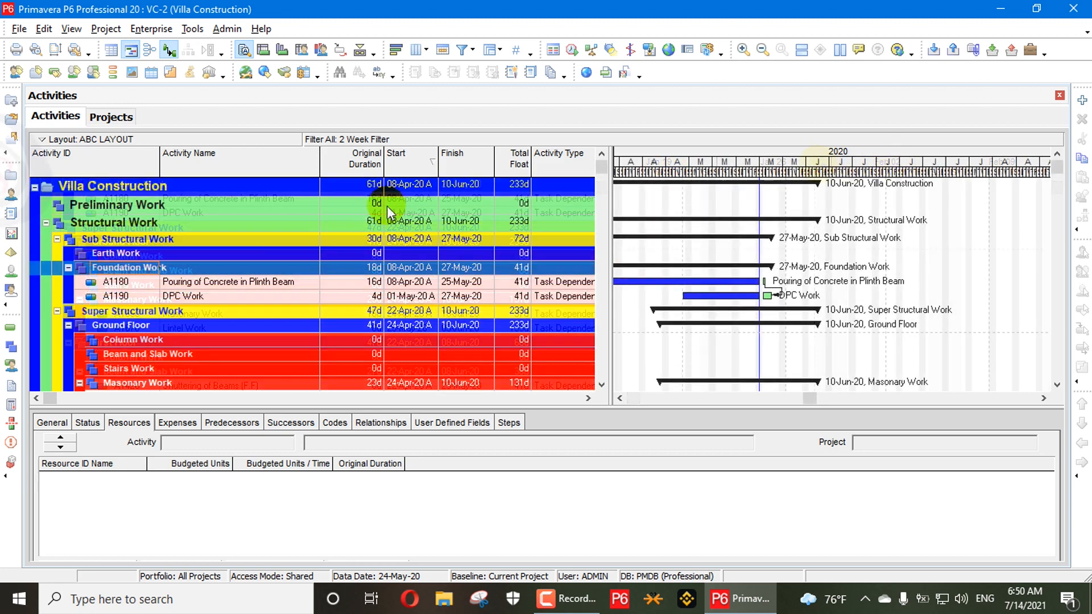
# Step: Turn on hiding of empty WBS bands in the Group and Sort settings and apply it to the activity table
pyautogui.scroll(-10, 209, 257)
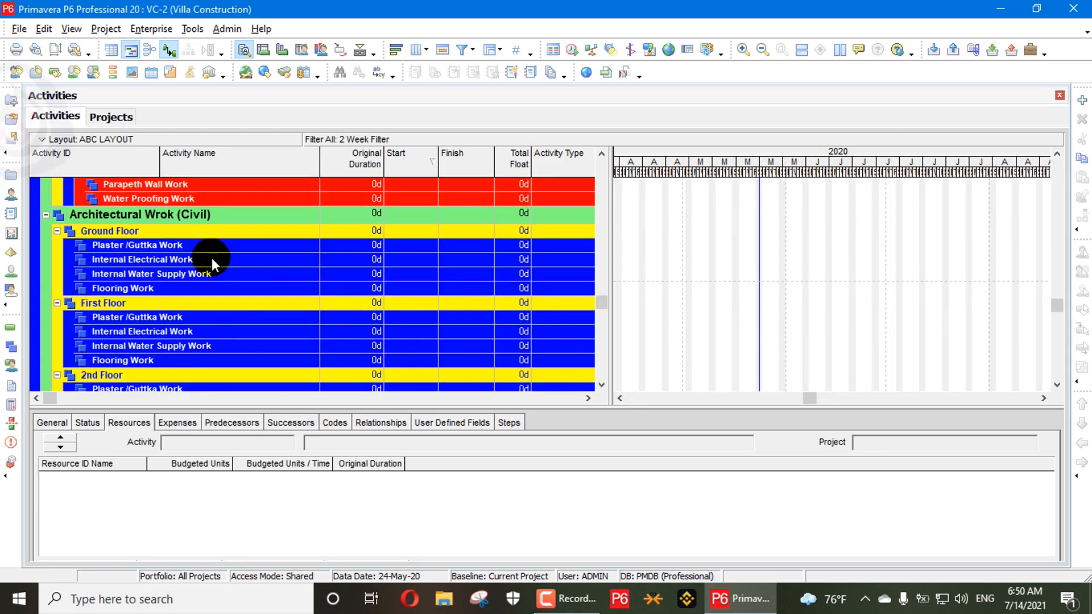
pyautogui.scroll(-6, 212, 258)
pyautogui.rightClick(218, 258)
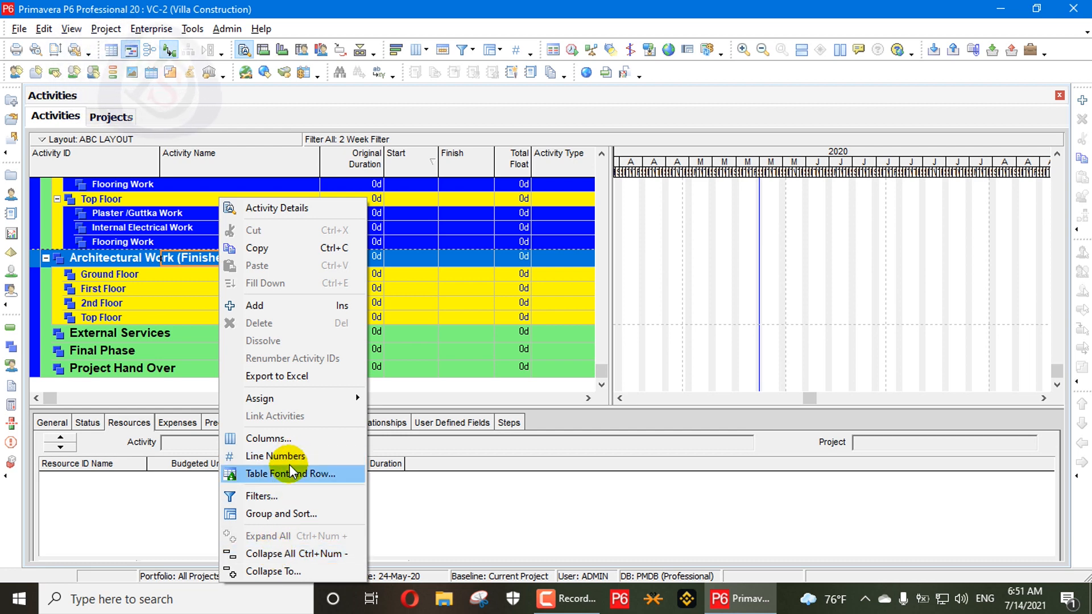
pyautogui.click(289, 513)
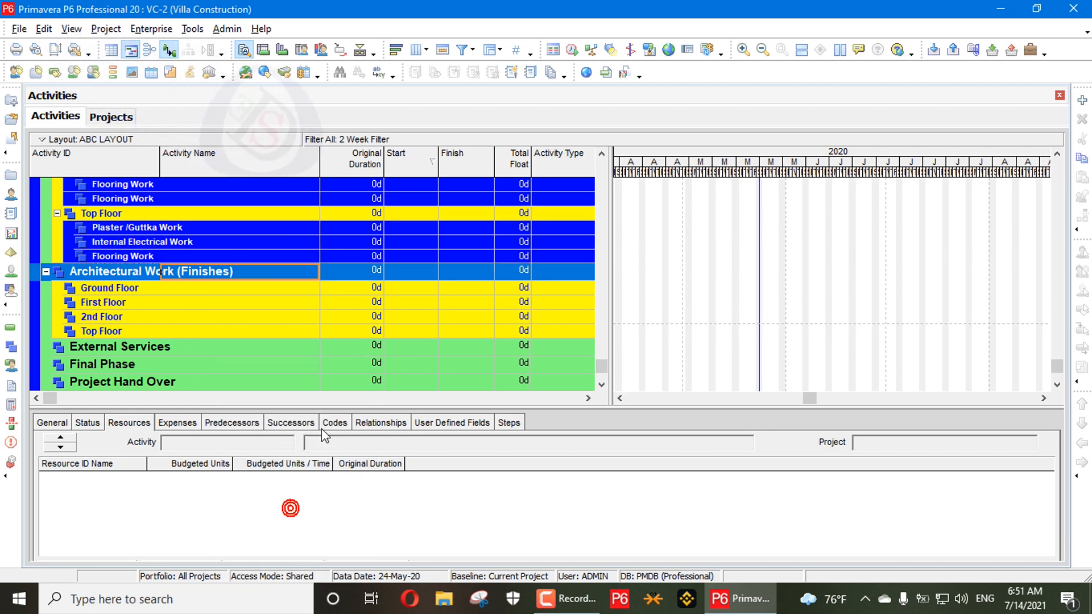
pyautogui.click(310, 385)
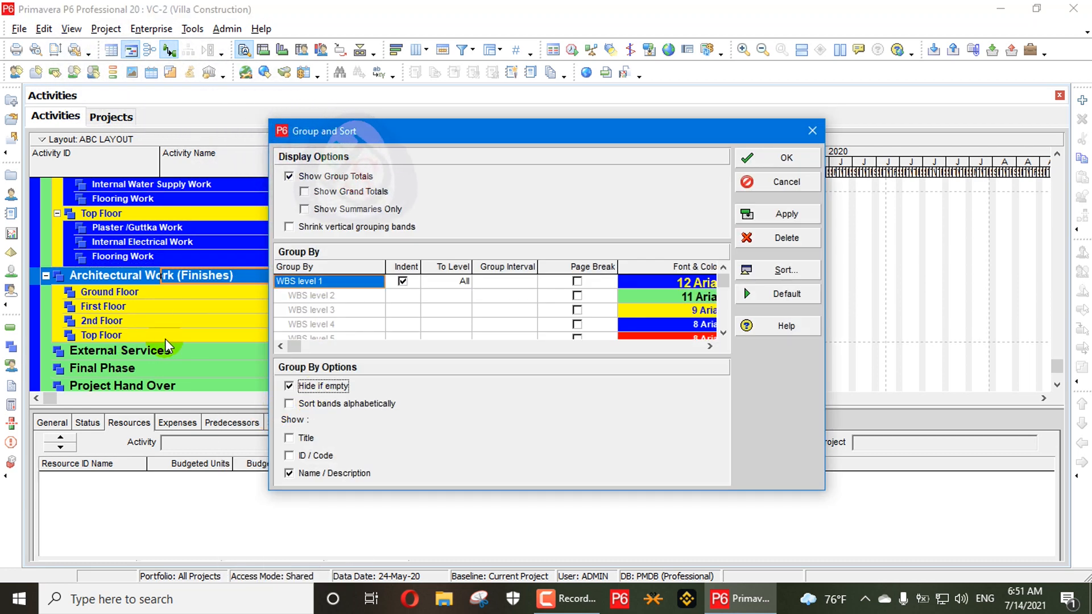
pyautogui.click(786, 214)
pyautogui.click(786, 158)
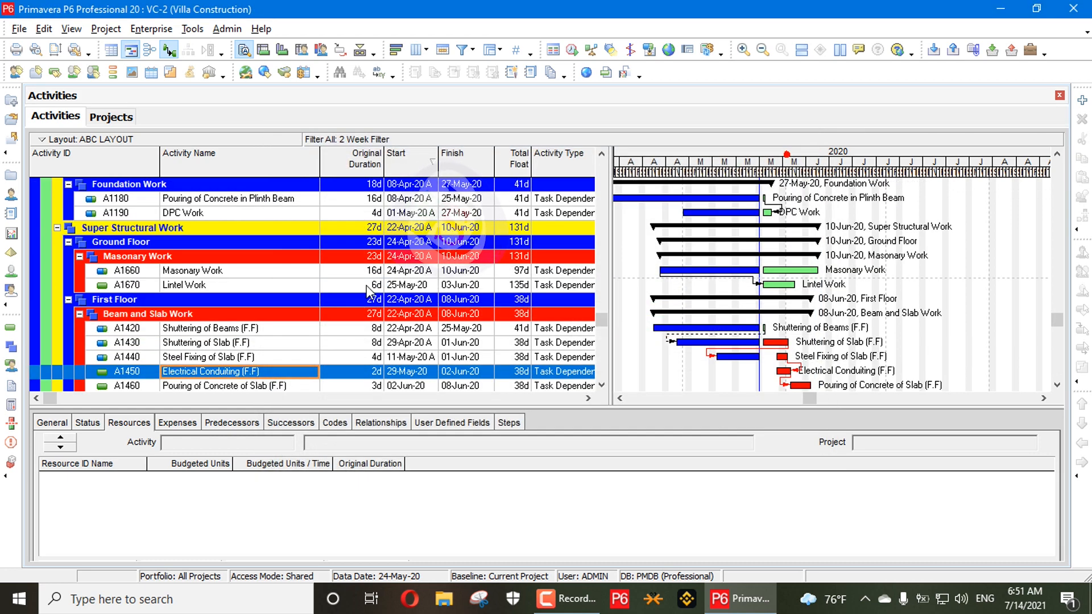
pyautogui.scroll(2, 538, 283)
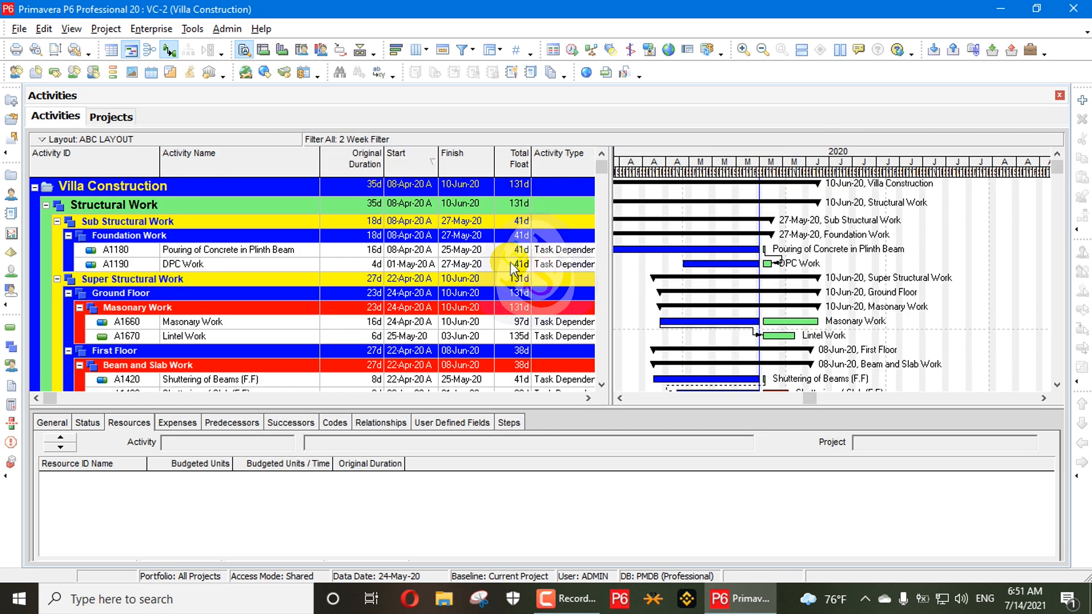
pyautogui.moveTo(769, 164); pyautogui.dragTo(801, 175)
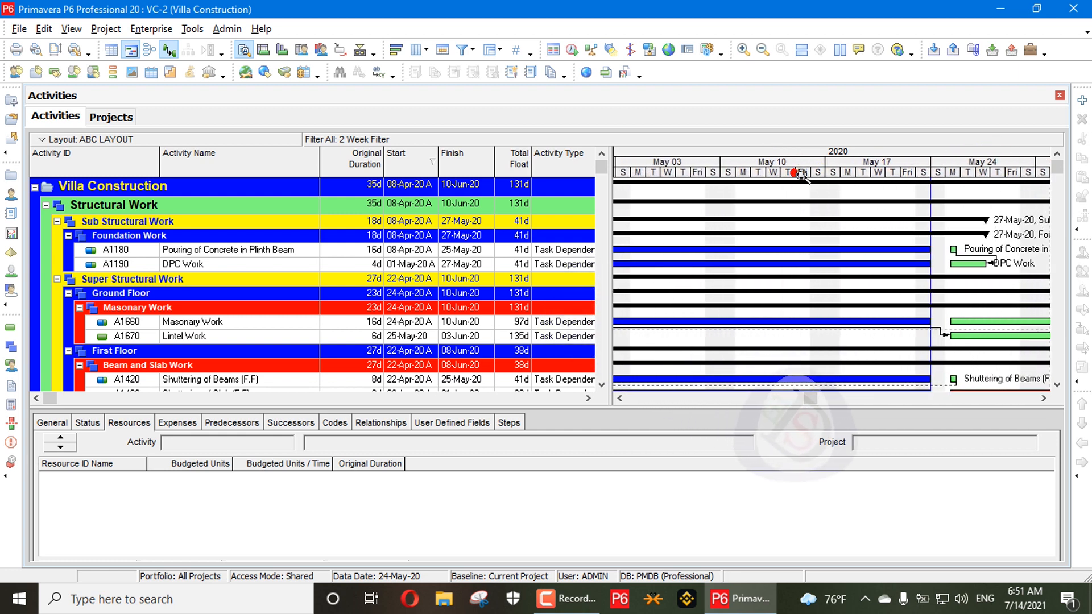
# Step: Open the 2 Week Filter's definition, review its Start, Finish and Activity Status conditions, and close it without changes
pyautogui.rightClick(515, 166)
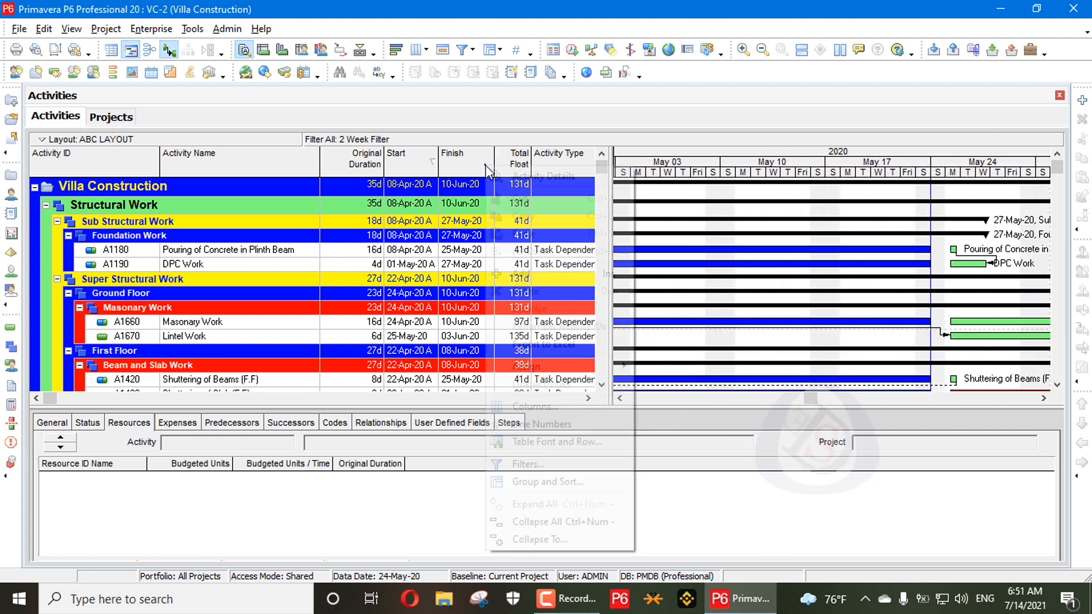
pyautogui.click(529, 464)
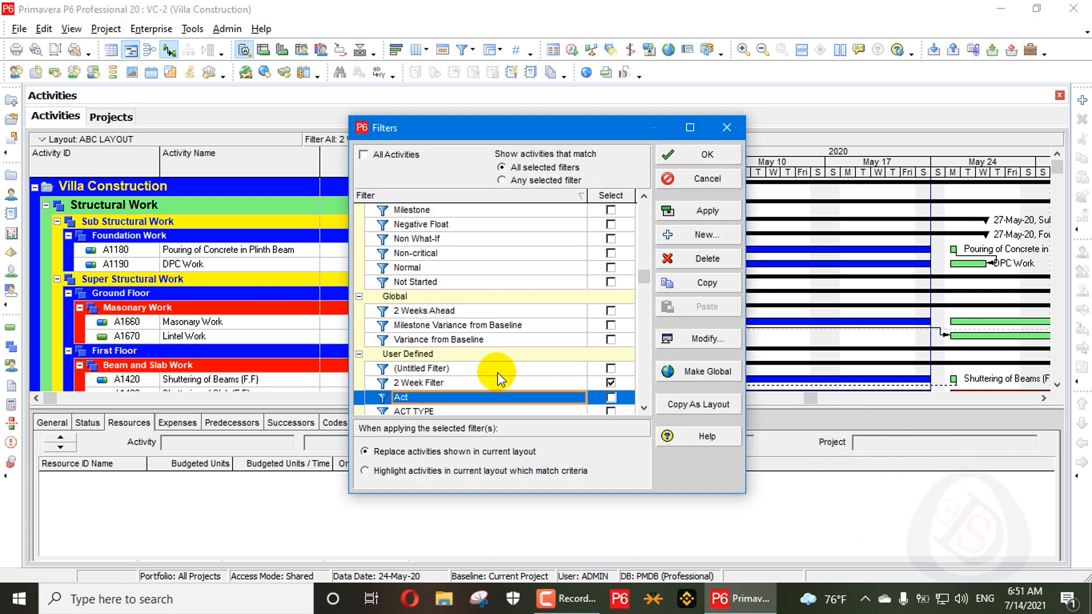
pyautogui.click(499, 381)
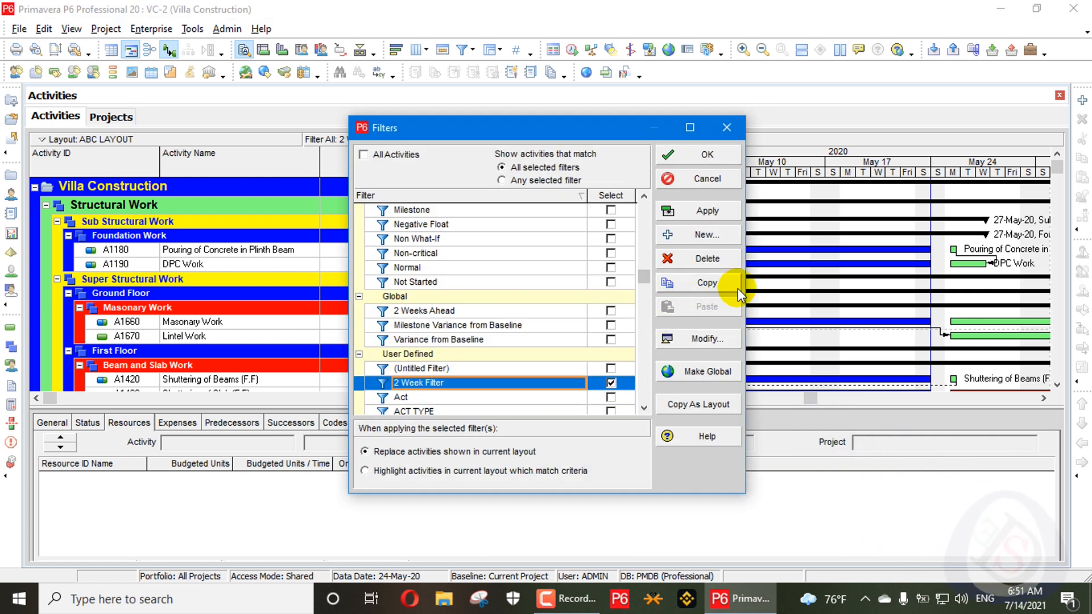
pyautogui.click(706, 340)
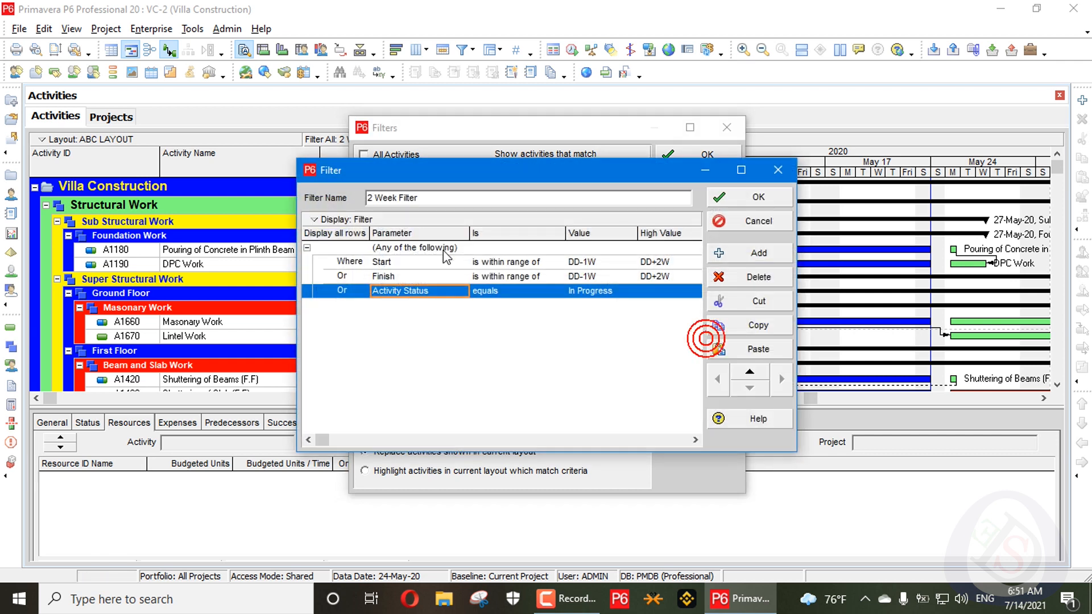
pyautogui.click(592, 264)
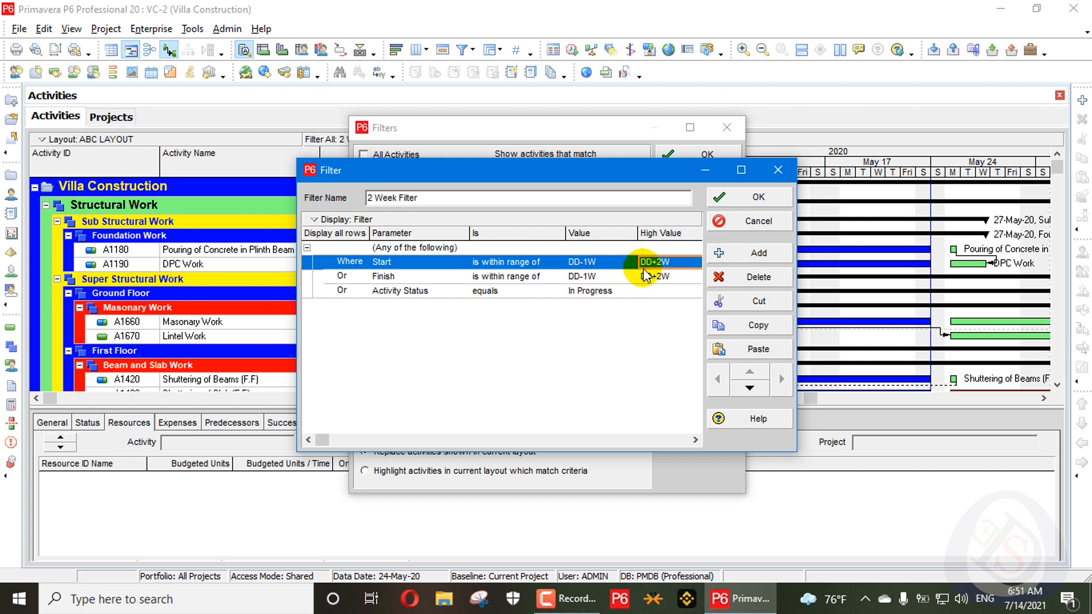
pyautogui.click(765, 172)
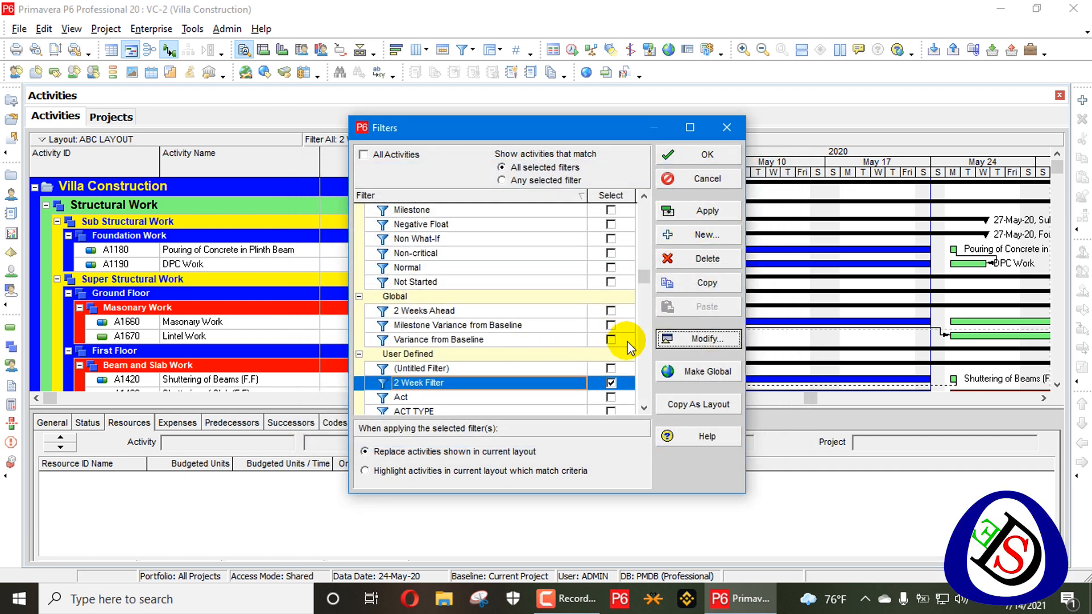
# Step: Switch the 2 Week Filter off to show all activities, select it again and reapply it
pyautogui.click(693, 215)
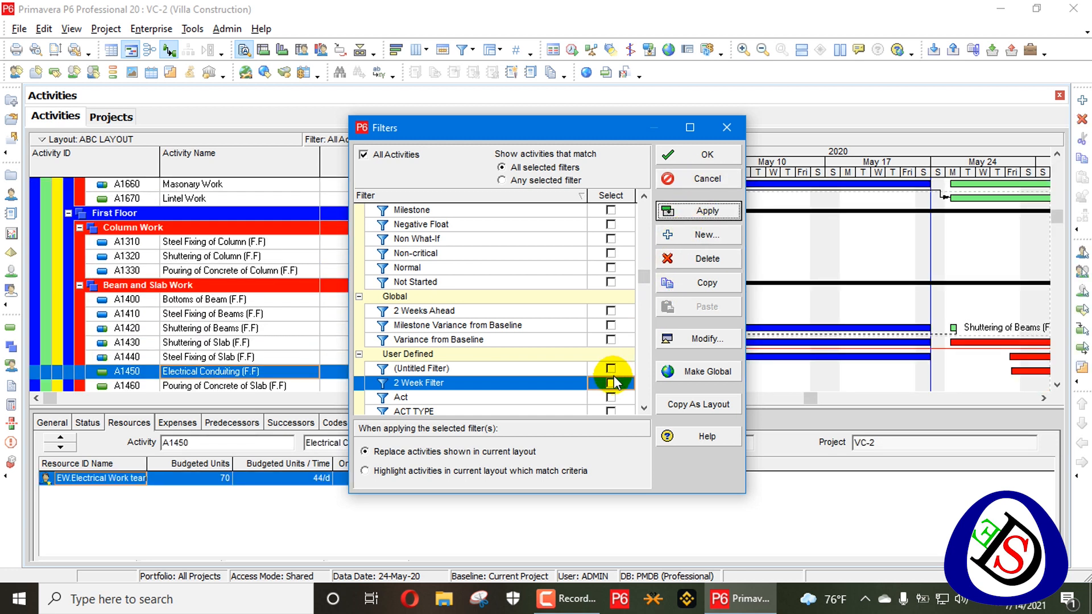
pyautogui.click(611, 383)
pyautogui.click(692, 215)
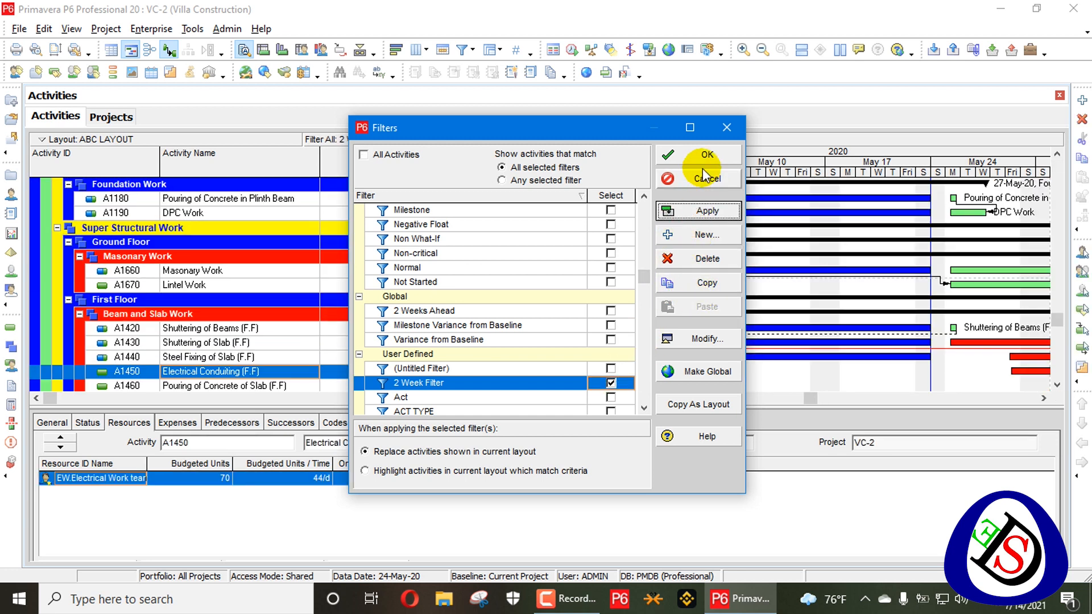
pyautogui.click(707, 156)
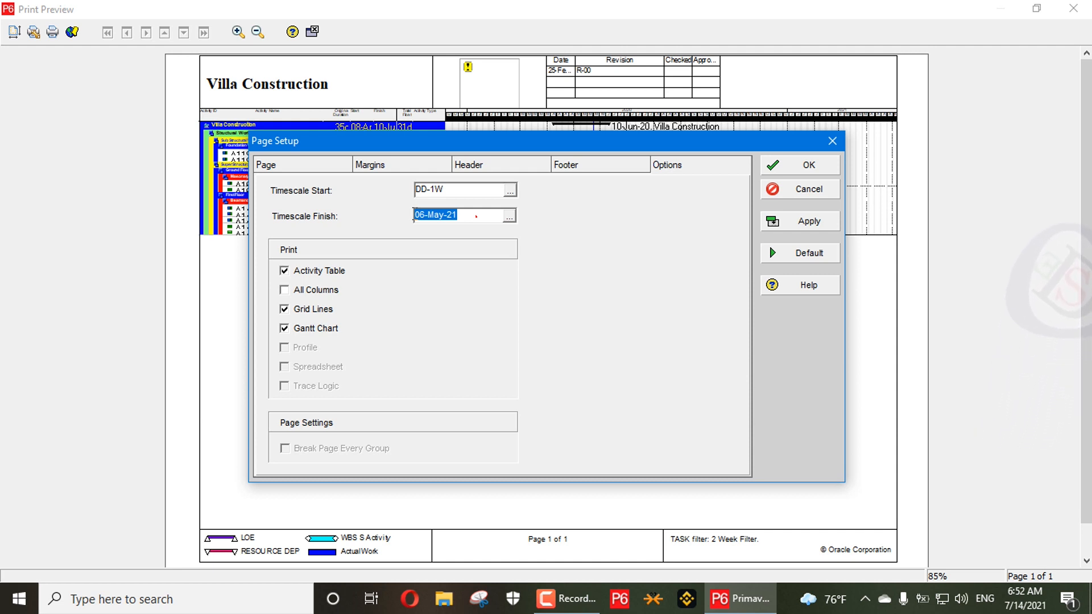
# Step: Set the print layout's timescale finish to DD+2W, include all columns, and apply the page setup
pyautogui.write('DD+2W')
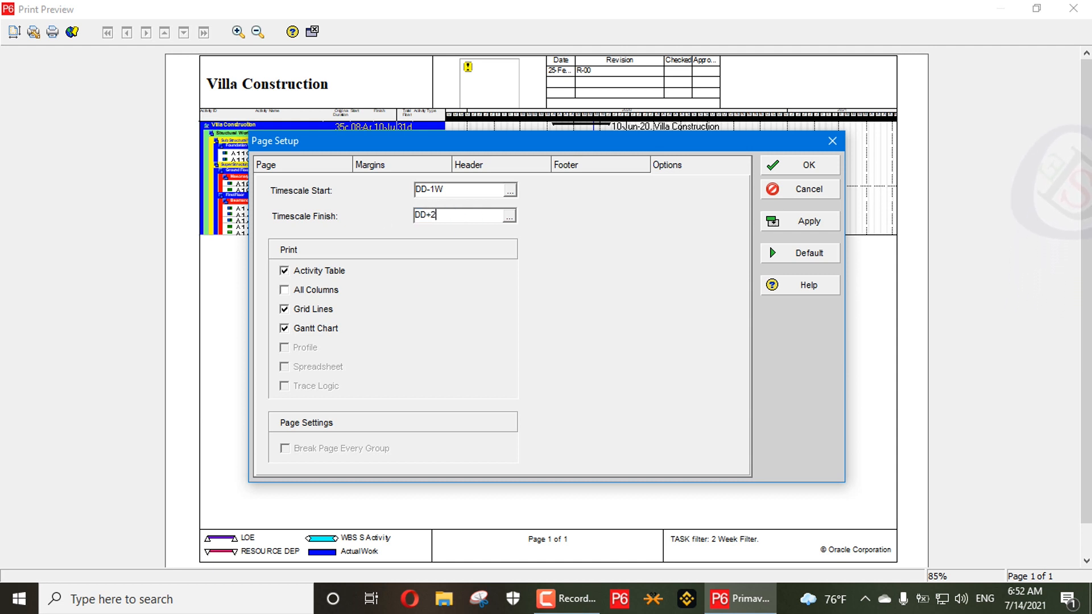
pyautogui.click(287, 291)
pyautogui.click(801, 220)
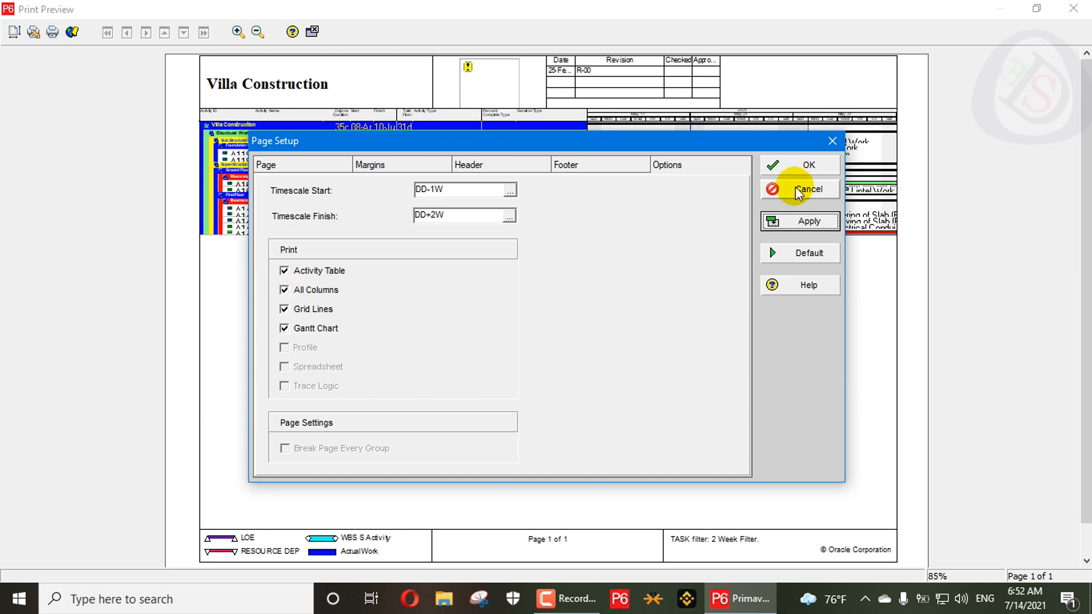
pyautogui.click(807, 164)
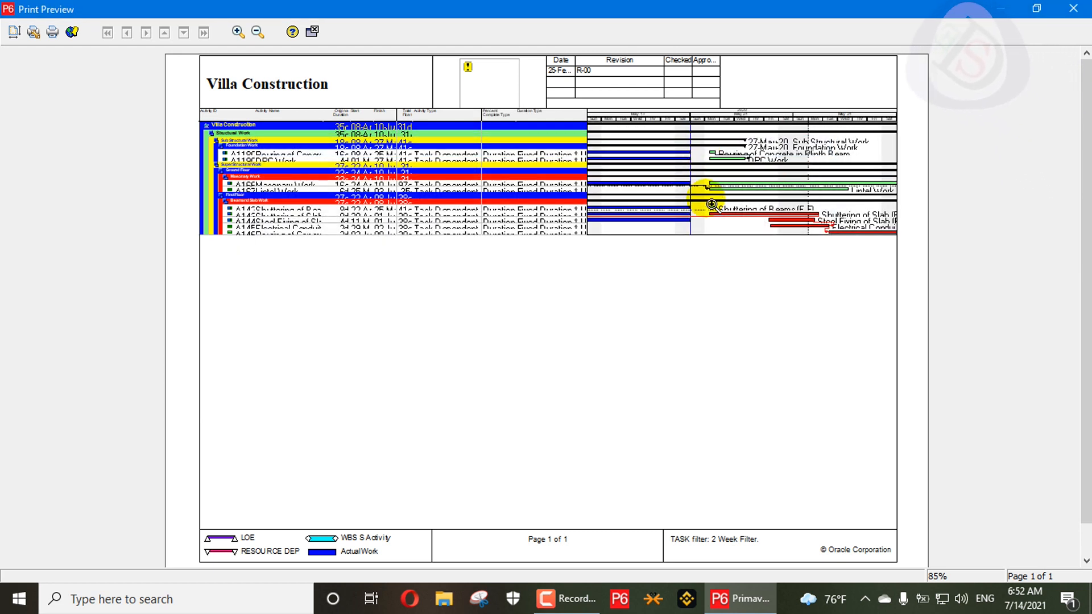
# Step: Examine the printed lookahead's activity columns and Gantt bars up close, and close the print preview
pyautogui.click(626, 176)
pyautogui.click(626, 174)
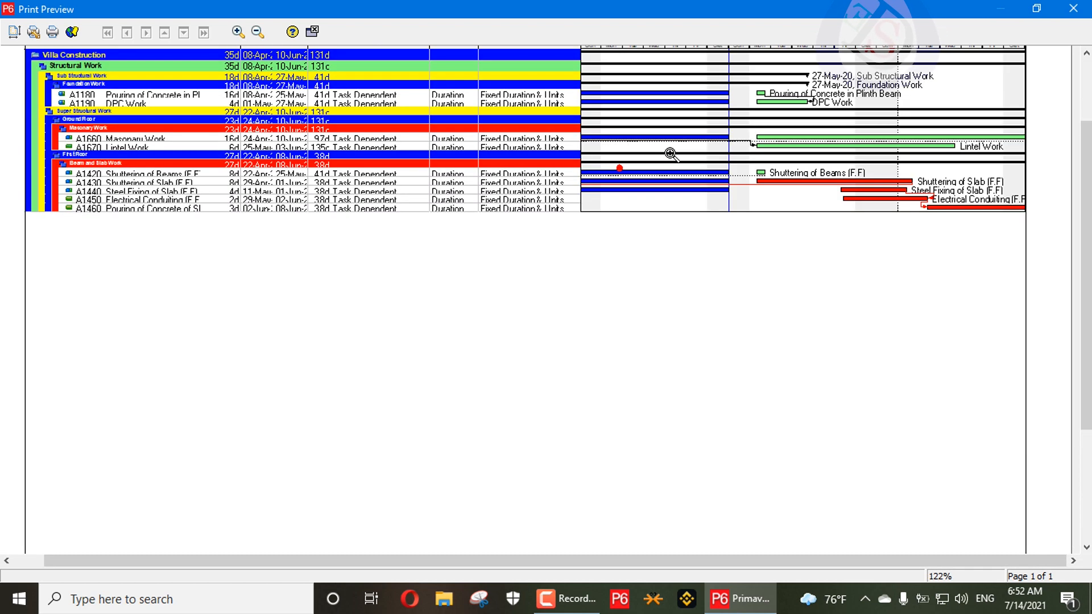
pyautogui.click(675, 152)
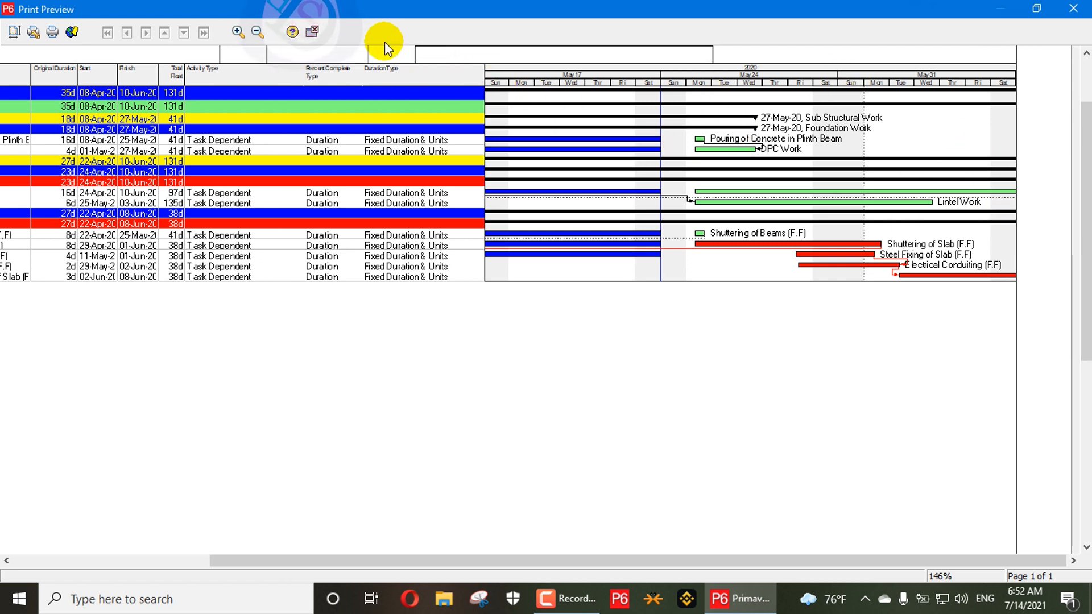
pyautogui.click(313, 32)
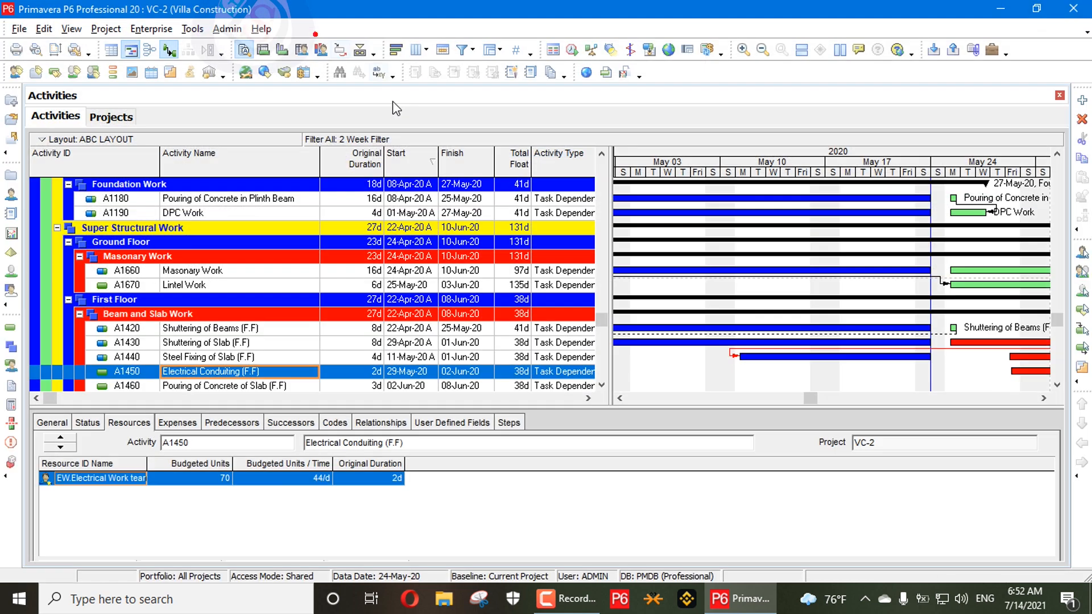
# Step: Show major vertical sight lines every 1 Week in the bar chart and set the minor vertical lines to every 1 Day
pyautogui.rightClick(749, 169)
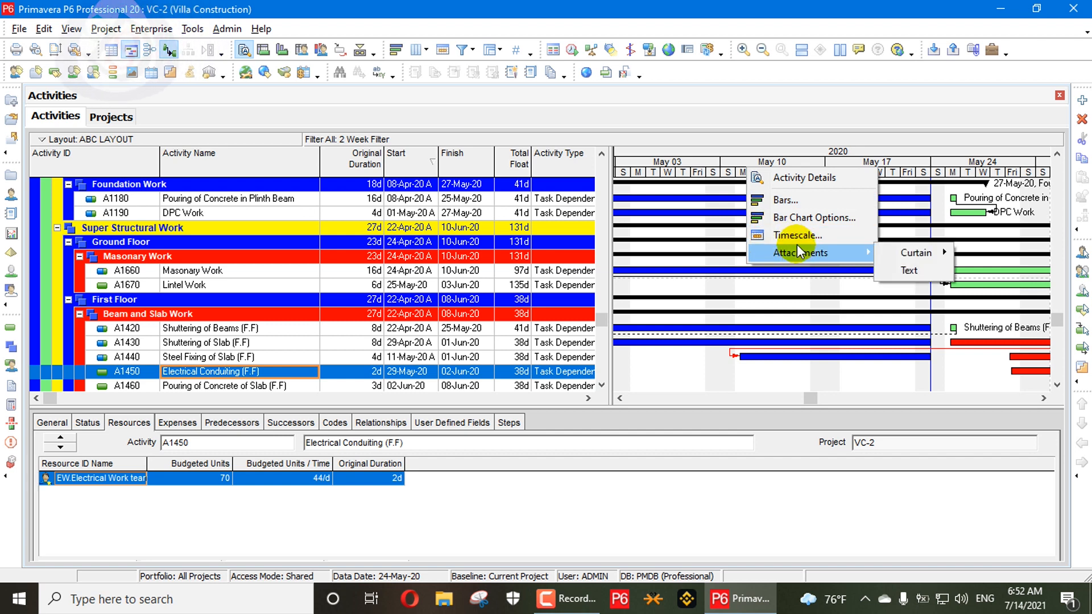
pyautogui.click(821, 217)
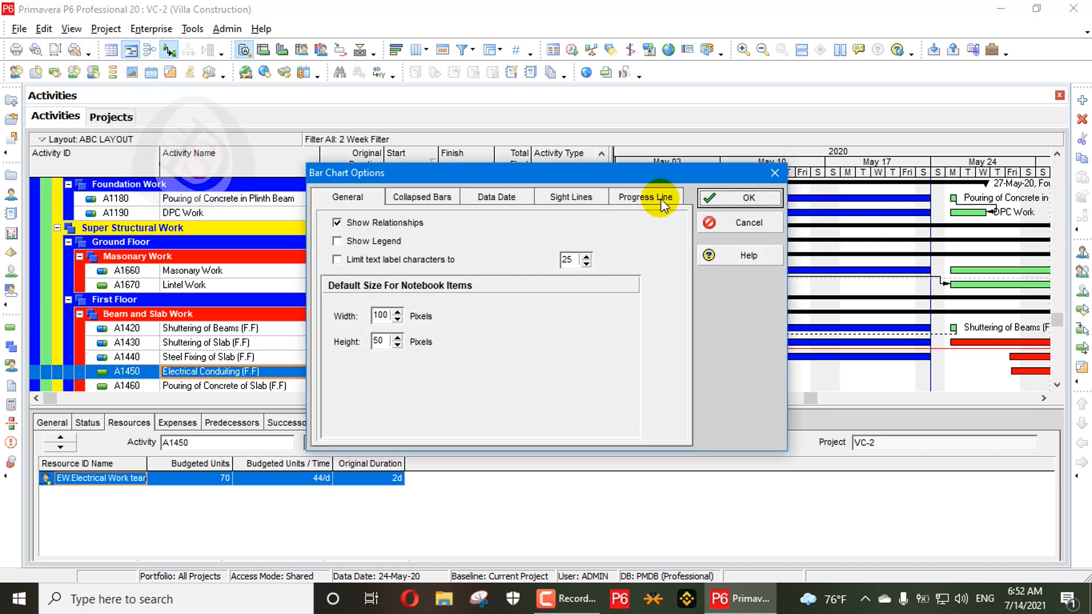
pyautogui.click(655, 197)
pyautogui.click(570, 198)
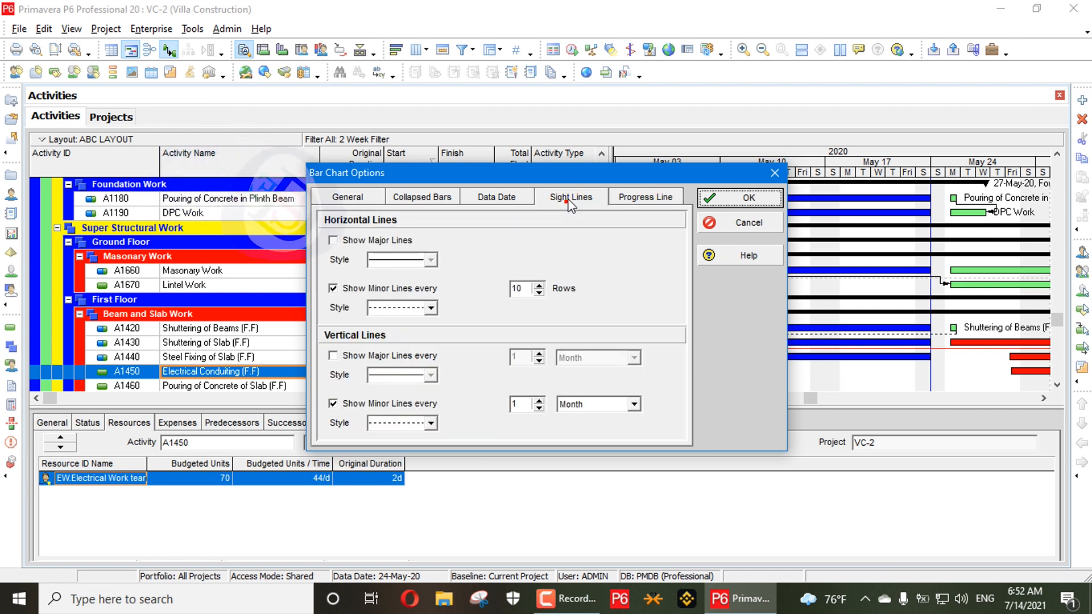
pyautogui.click(401, 356)
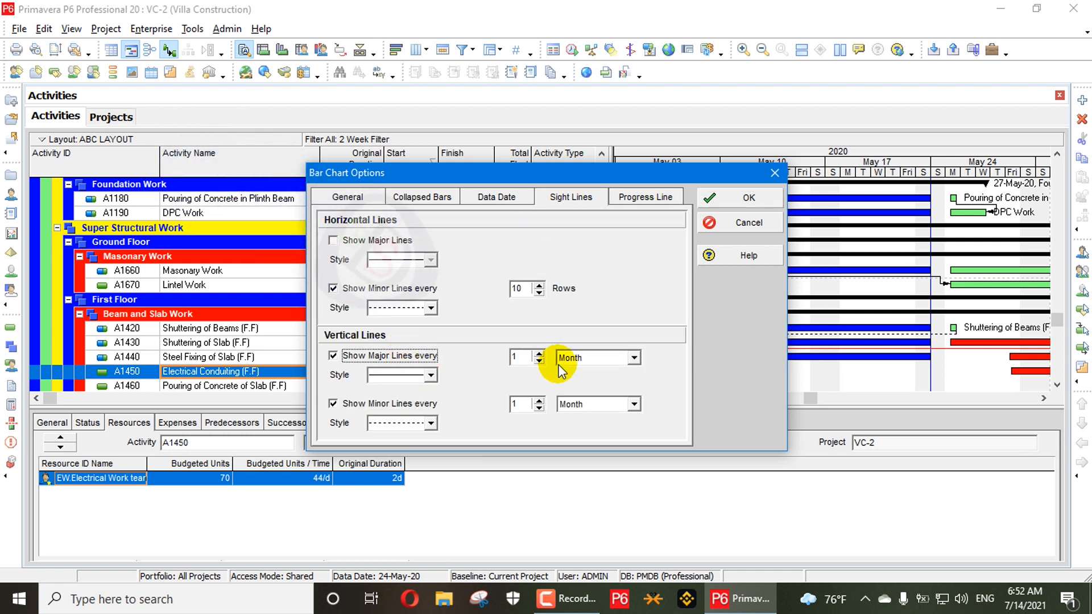
pyautogui.click(635, 358)
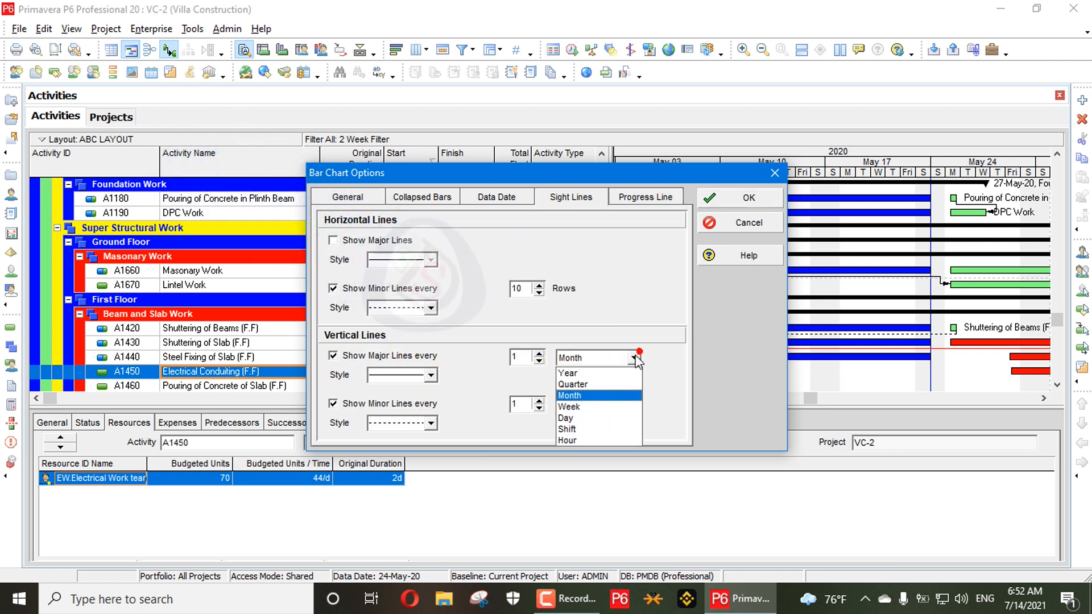
pyautogui.click(596, 408)
pyautogui.click(634, 405)
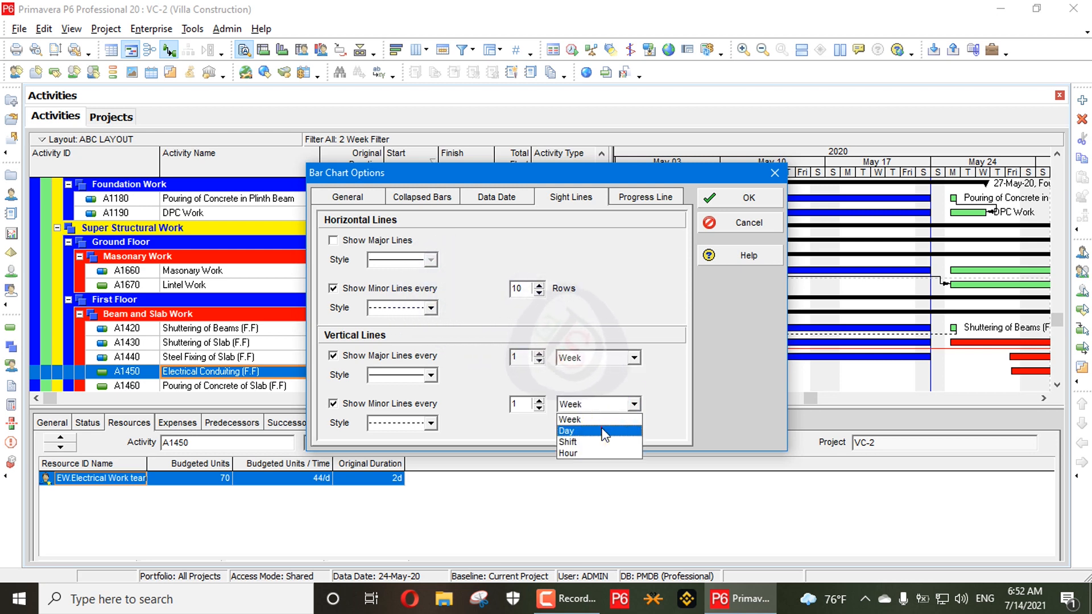
pyautogui.click(592, 428)
pyautogui.click(749, 198)
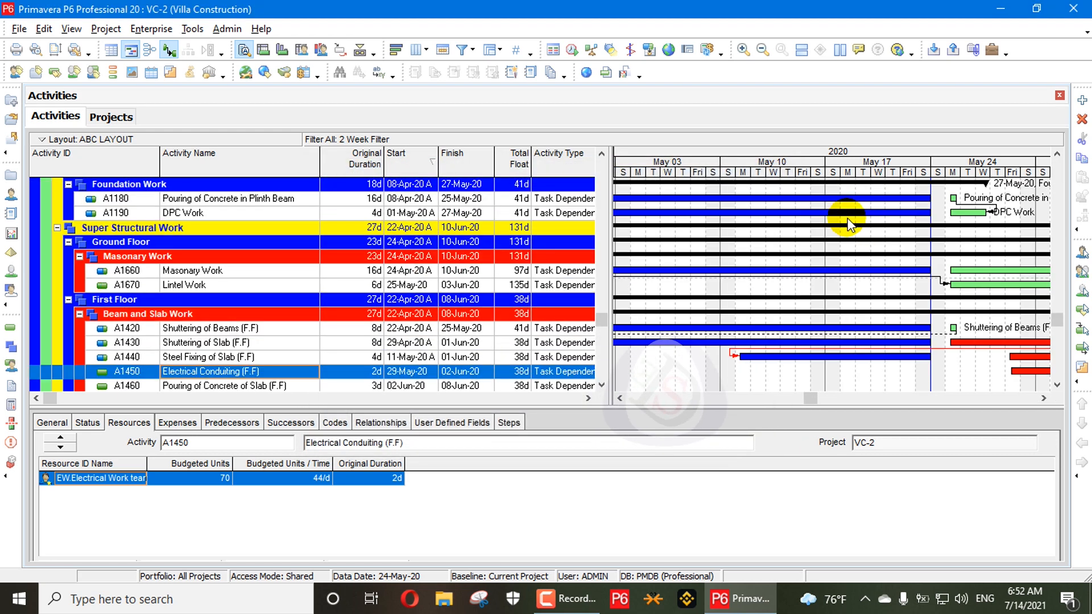
# Step: Preview the lookahead printout, examine the bar chart's weekly and daily sight lines up close, and close the preview
pyautogui.click(20, 28)
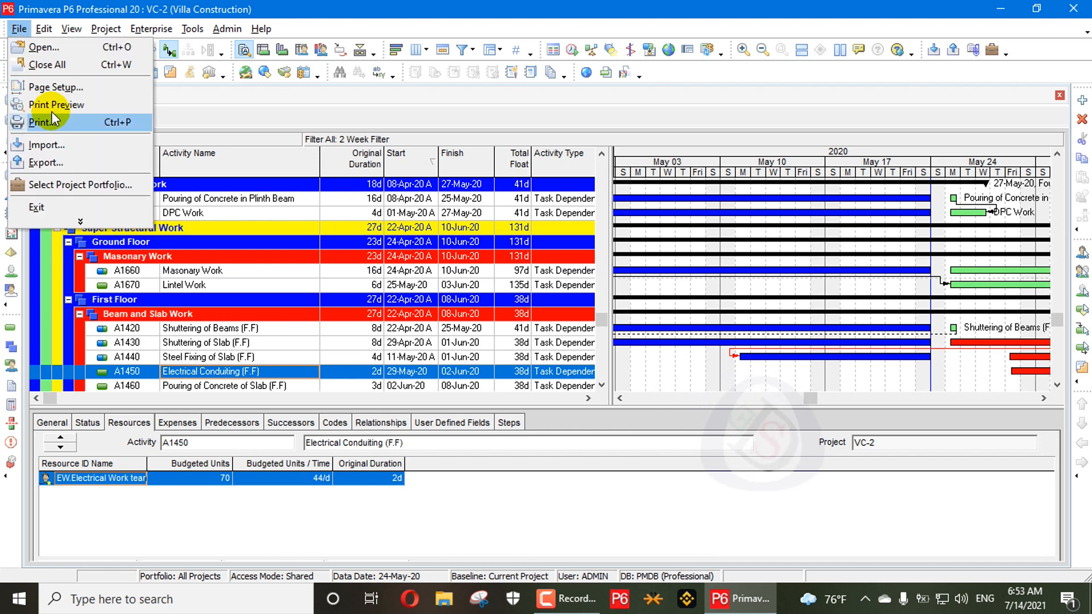
pyautogui.click(58, 98)
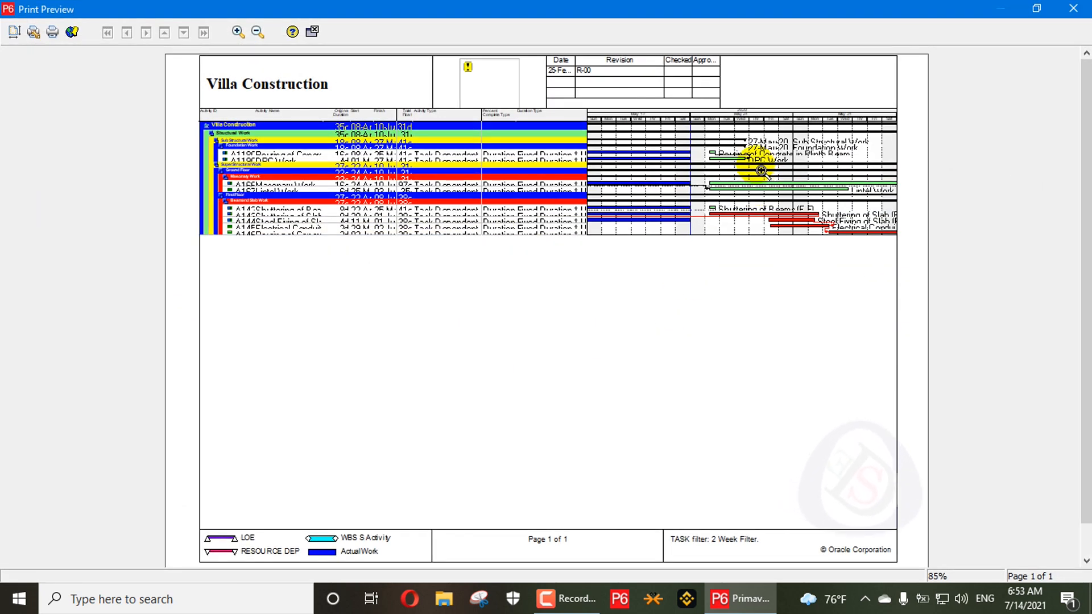
pyautogui.click(725, 170)
pyautogui.click(746, 142)
pyautogui.click(820, 170)
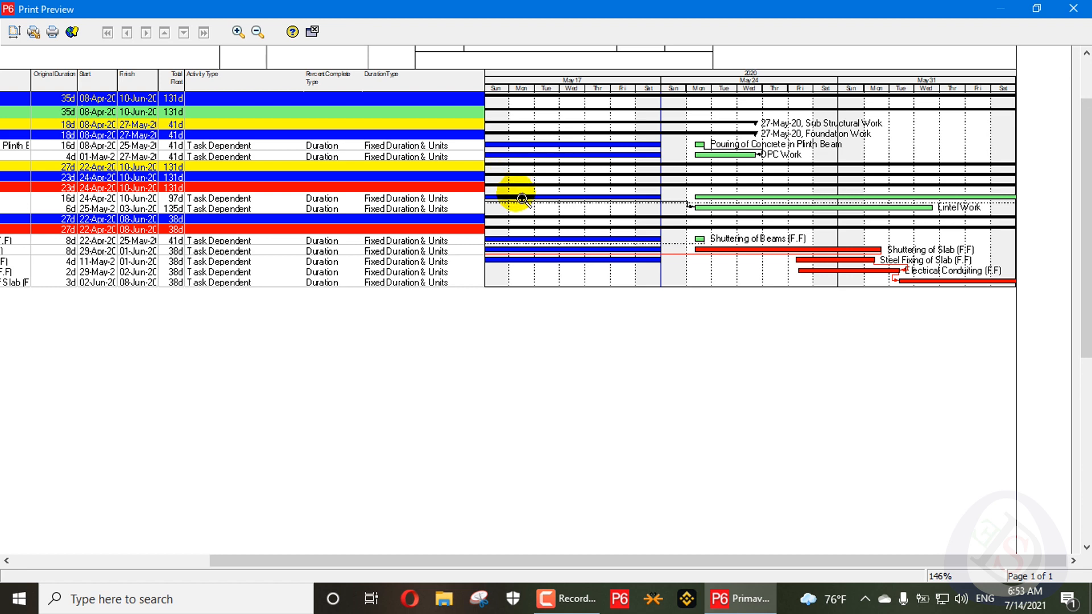
pyautogui.click(313, 32)
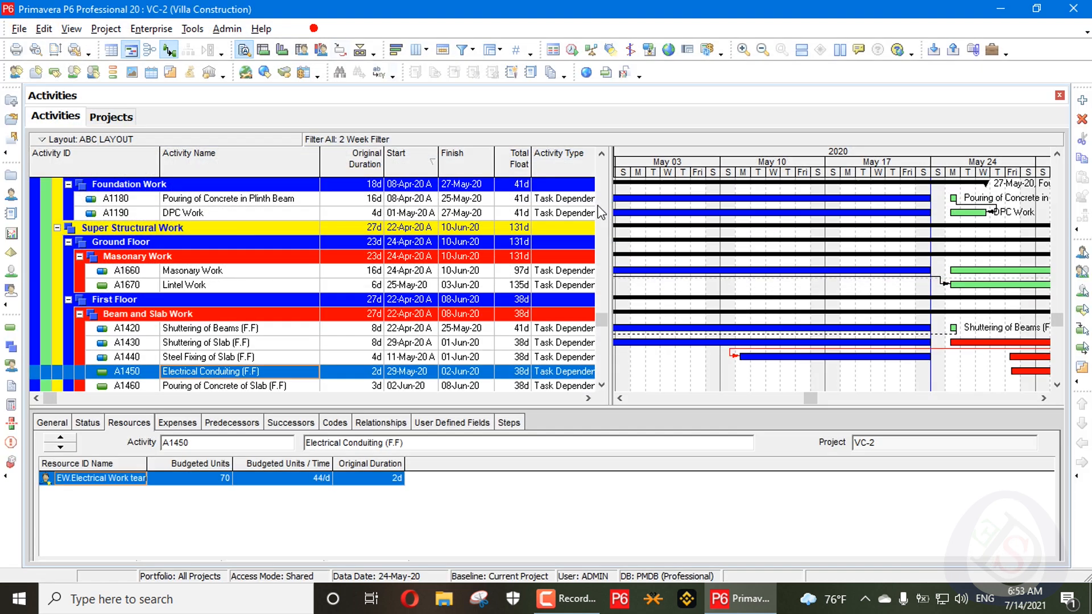
# Step: Save the current layout as a new layout named lookahead, available to the current user
pyautogui.click(68, 30)
pyautogui.moveTo(91, 46)
pyautogui.click(247, 80)
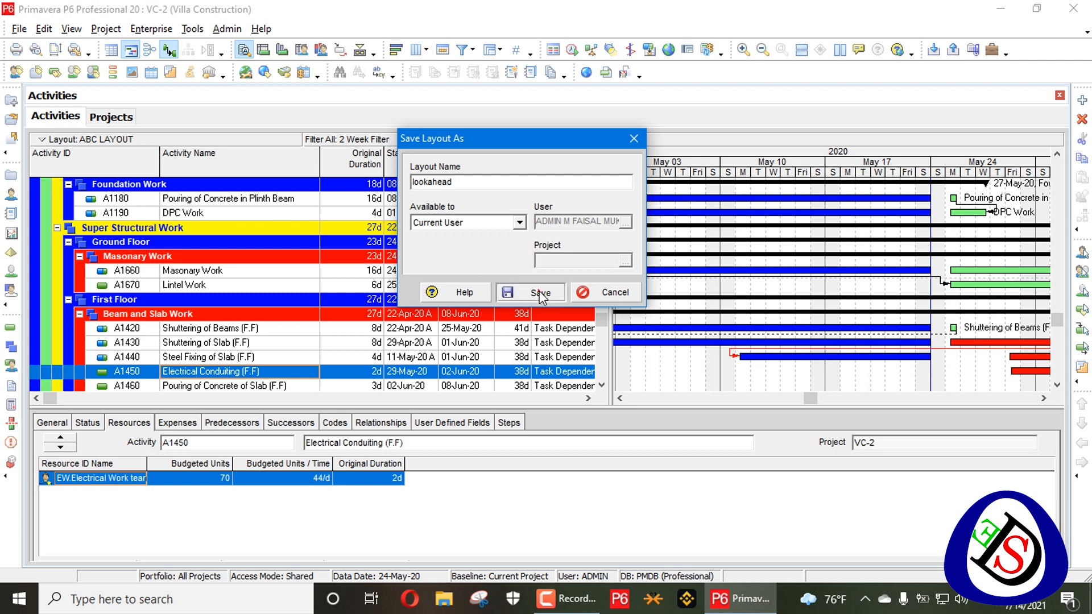
pyautogui.press('Return')
# Step: Apply ABC LAYOUT to the activities, switch back to the lookahead layout and open it
pyautogui.click(69, 32)
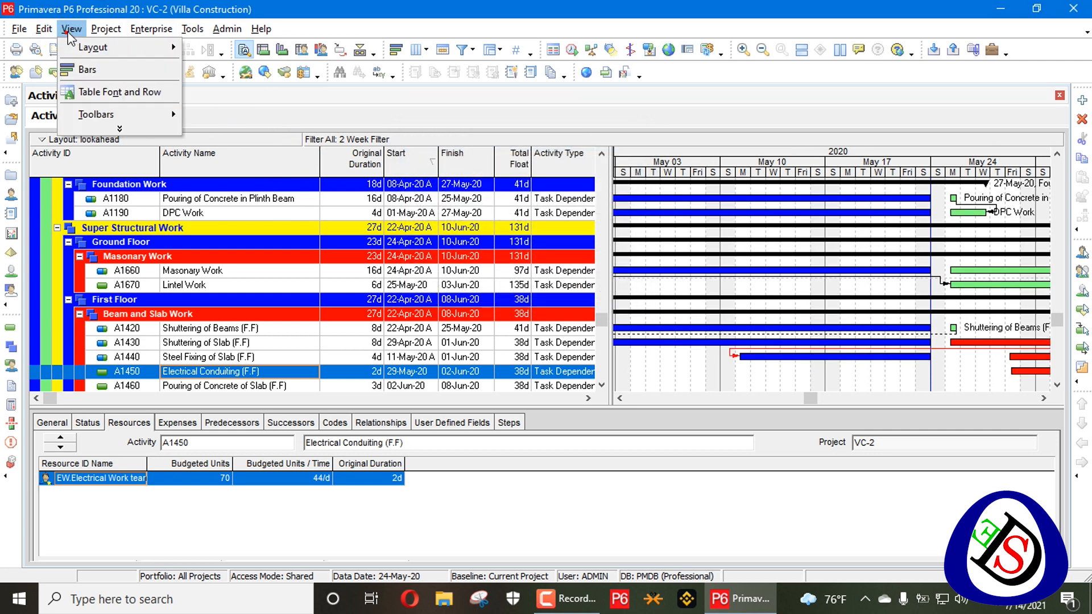
pyautogui.moveTo(101, 50)
pyautogui.click(242, 47)
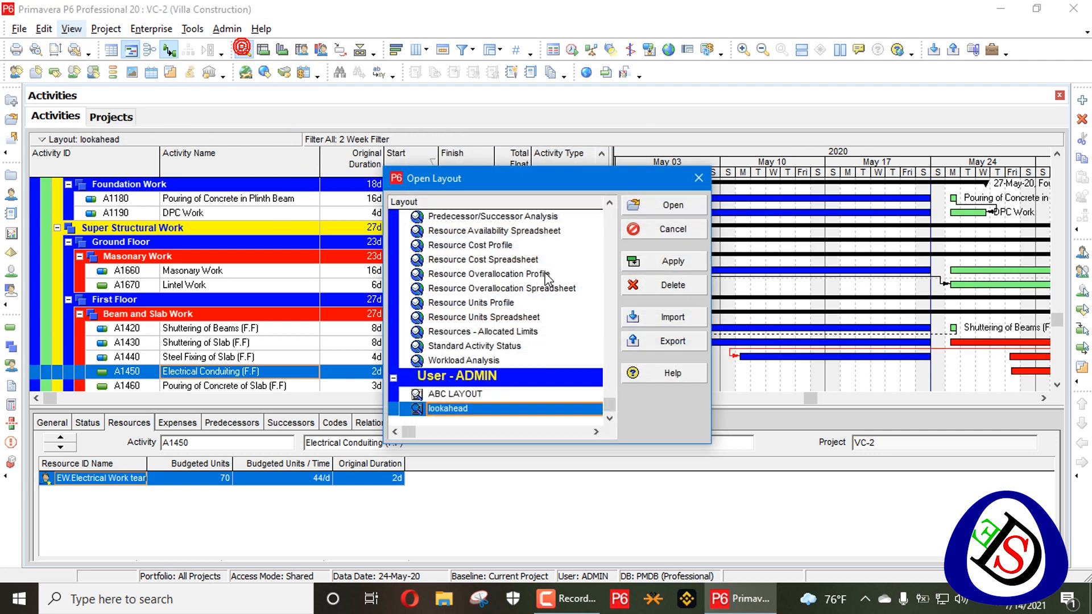
pyautogui.click(485, 395)
pyautogui.click(667, 263)
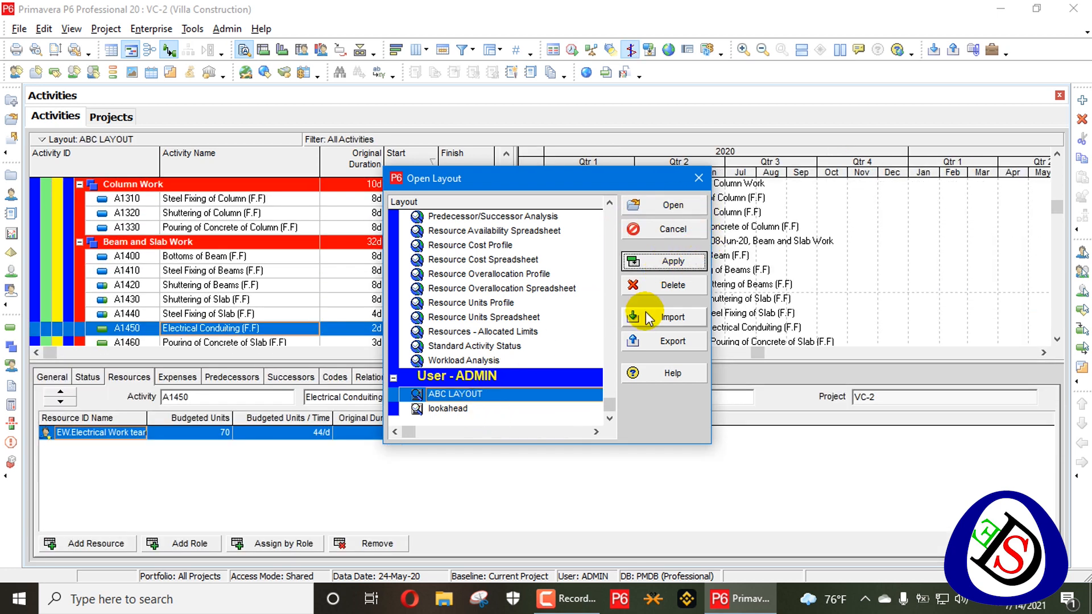
pyautogui.click(467, 410)
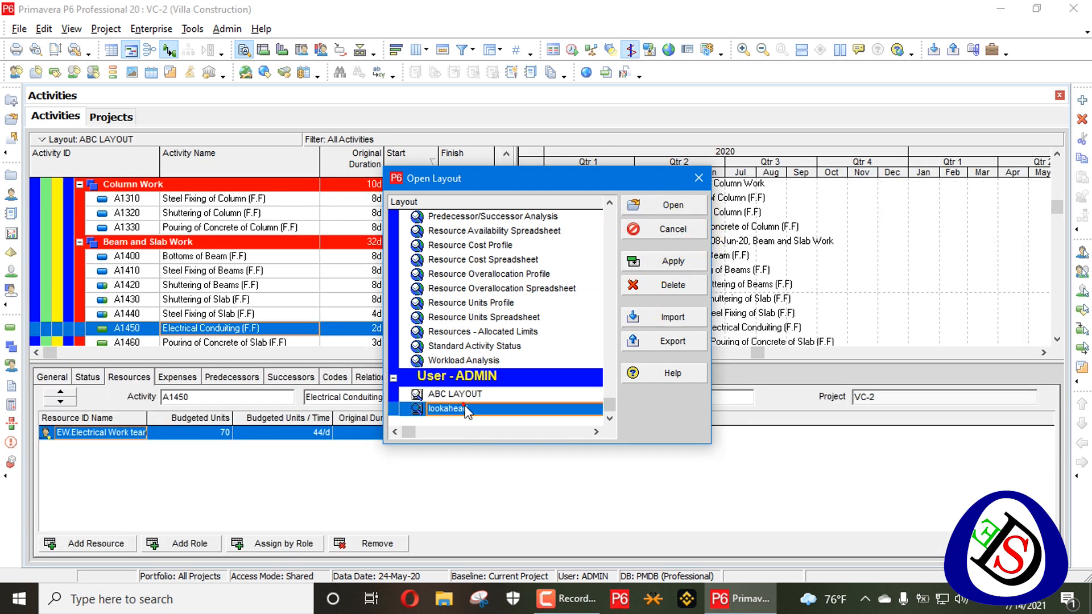
pyautogui.click(663, 261)
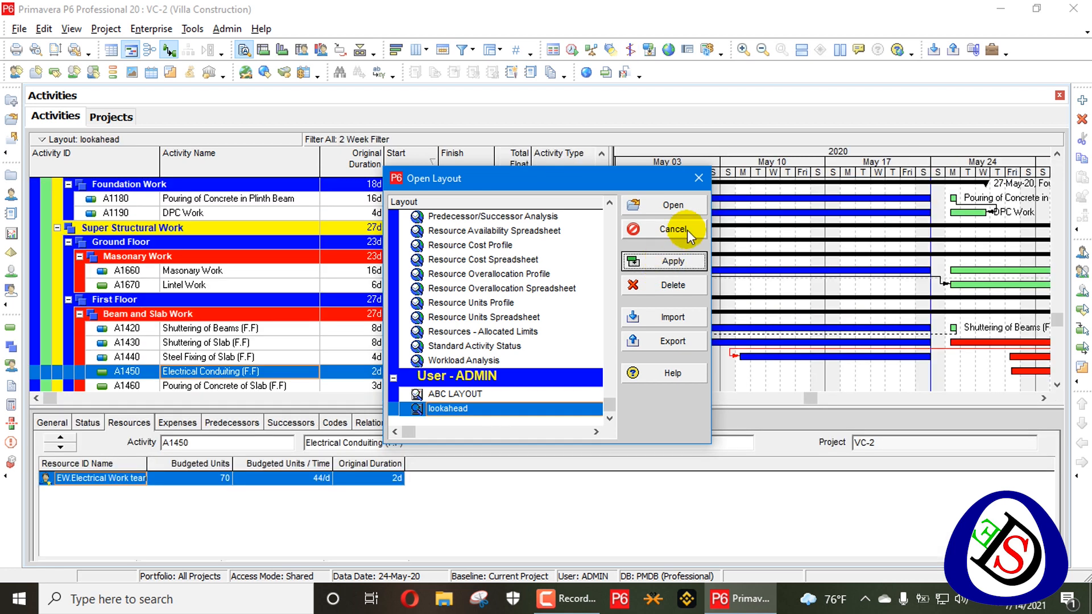
pyautogui.click(675, 207)
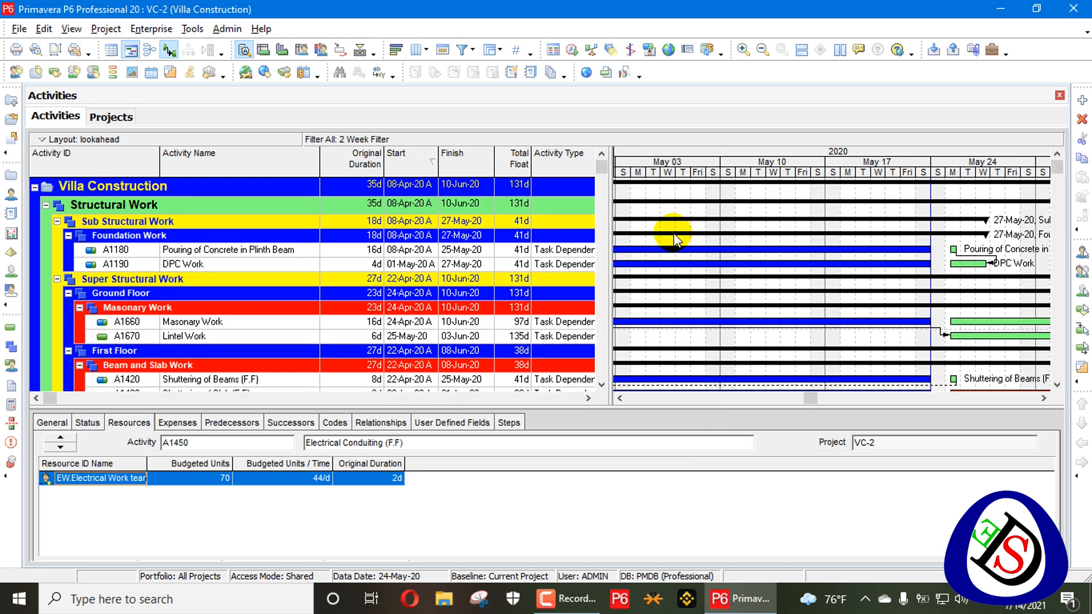
# Step: Switch the 2 Week Filter off and apply the change to show all activities
pyautogui.scroll(-2, 677, 233)
pyautogui.scroll(2, 694, 228)
pyautogui.rightClick(502, 170)
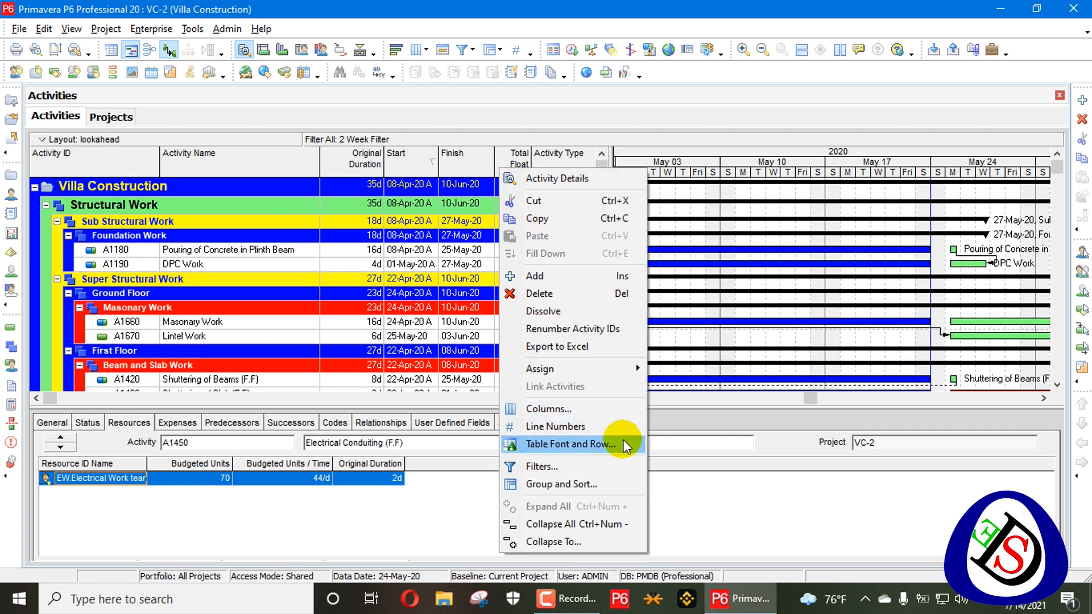
pyautogui.click(598, 467)
pyautogui.click(611, 397)
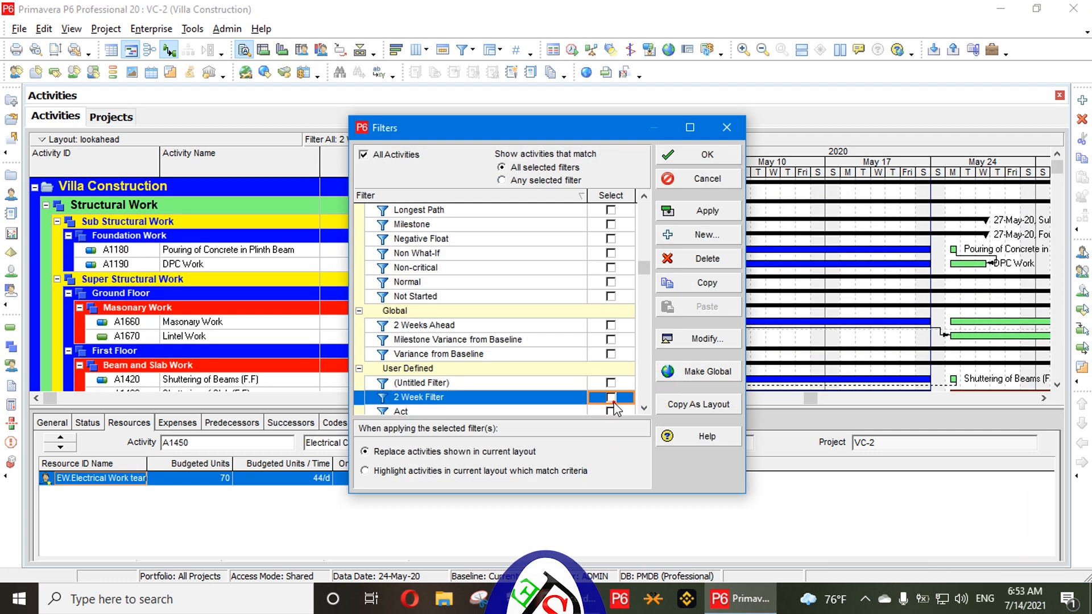
pyautogui.click(708, 212)
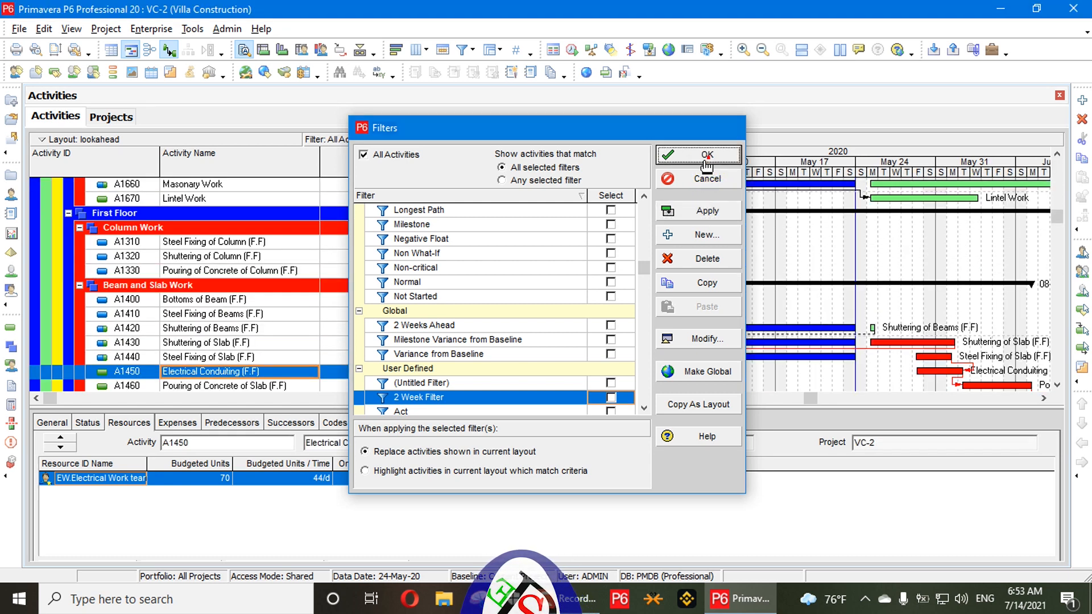
pyautogui.click(710, 161)
# Step: Create a new activity filter and name it lookahead
pyautogui.rightClick(547, 176)
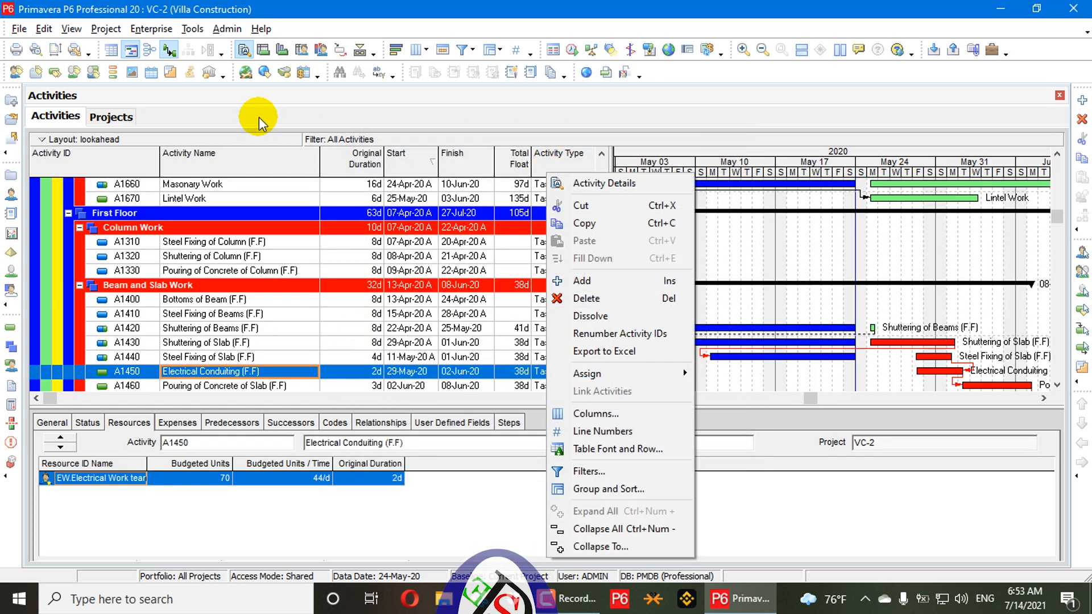
pyautogui.click(594, 472)
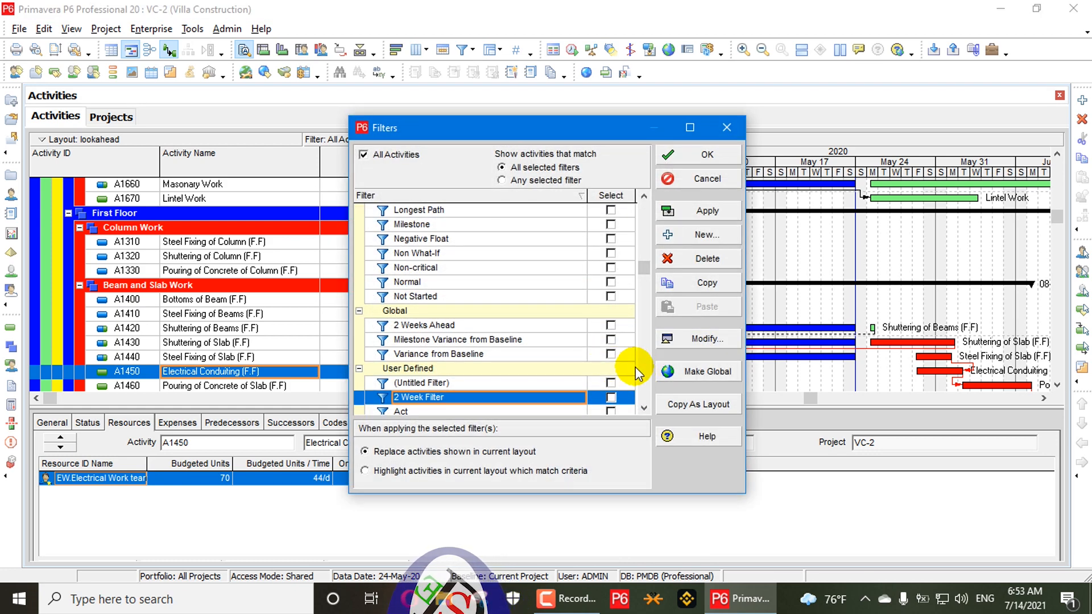
pyautogui.click(705, 235)
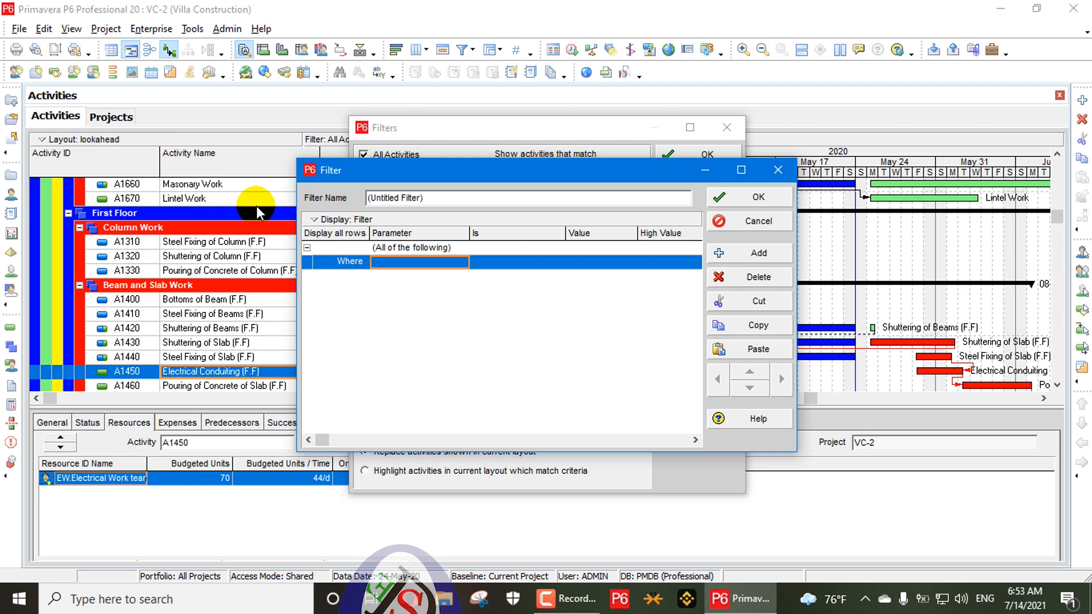
pyautogui.moveTo(445, 201); pyautogui.dragTo(353, 199)
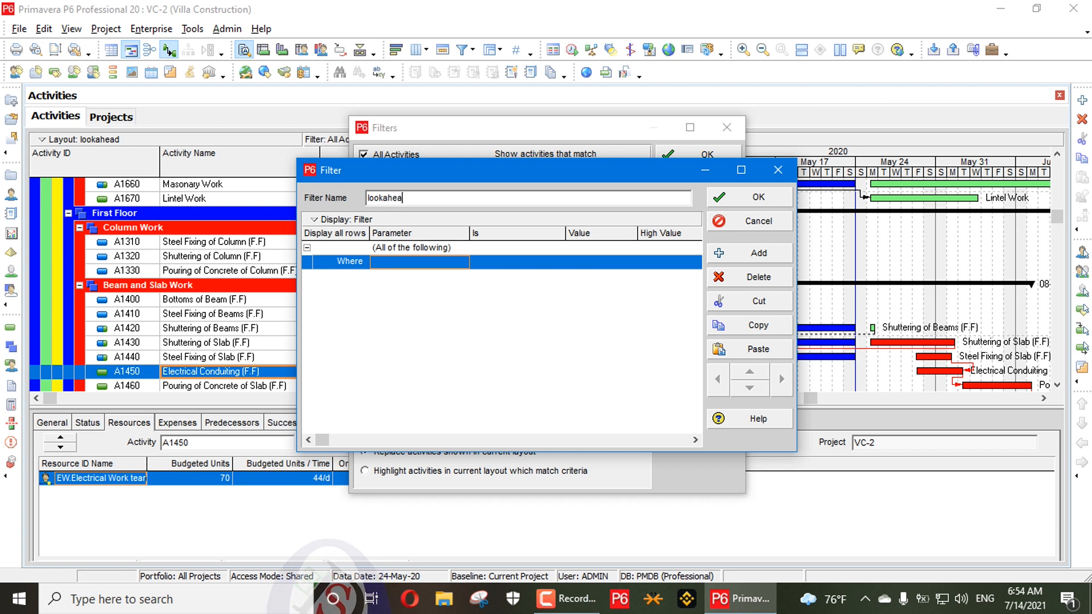
pyautogui.write('lookahead')
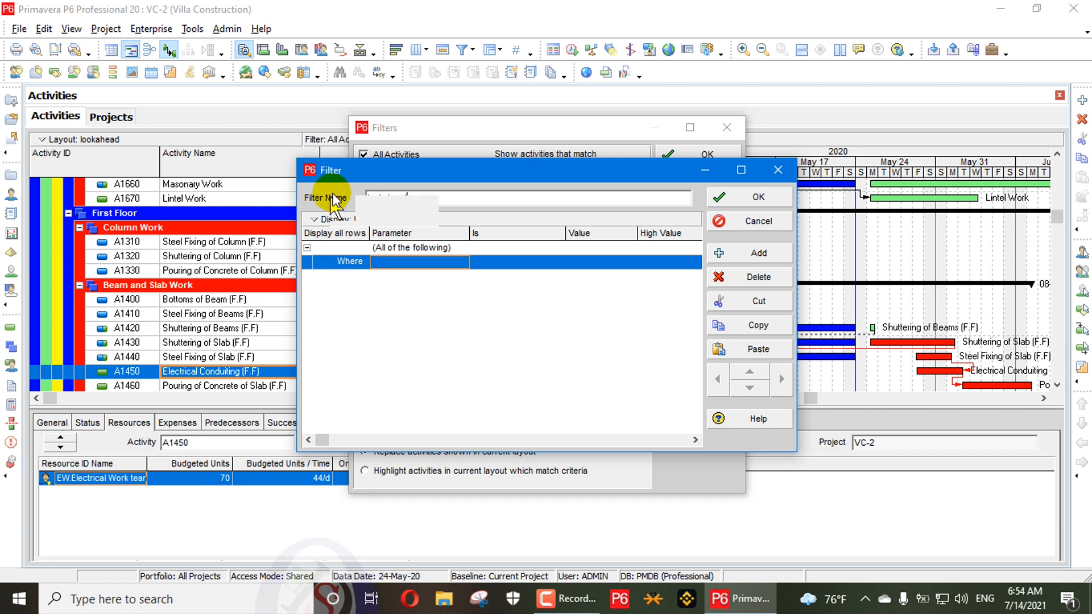
# Step: Set the lookahead filter's top-level rule to (Any of the following)
pyautogui.click(450, 266)
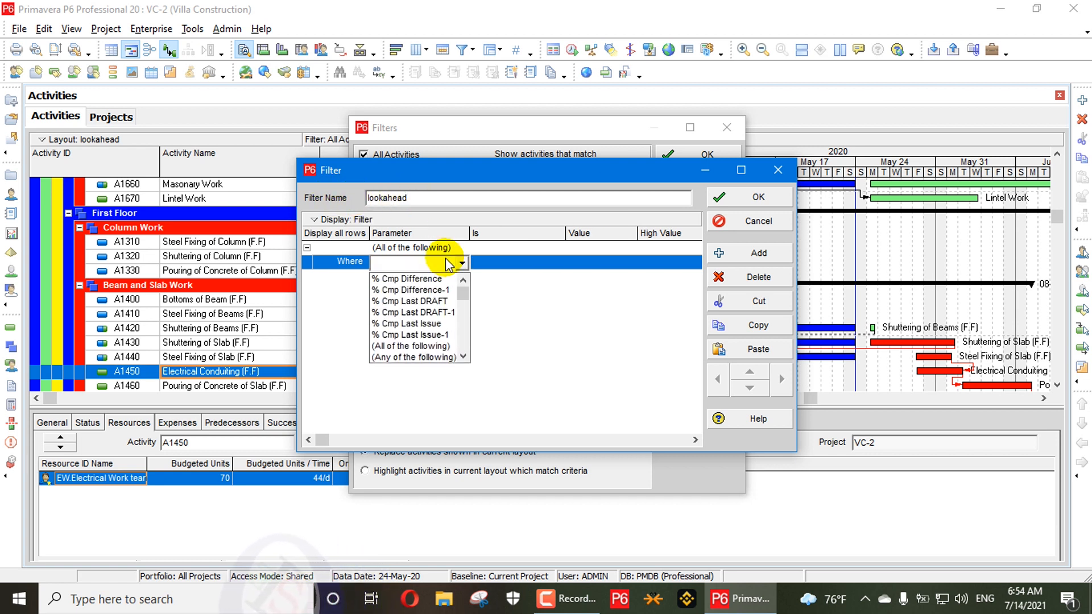
pyautogui.click(457, 265)
pyautogui.click(421, 250)
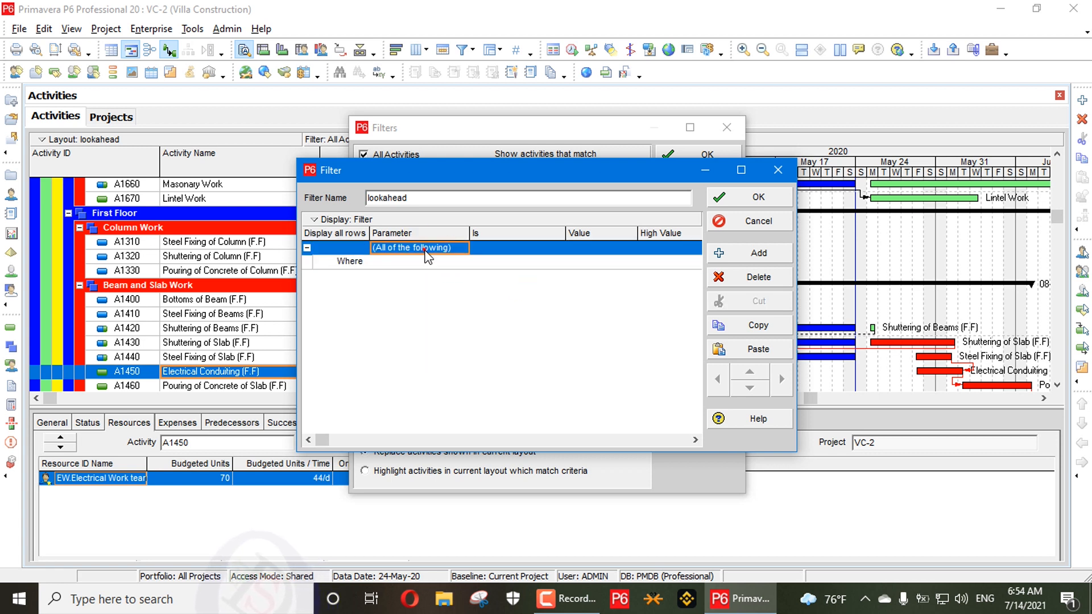
pyautogui.click(424, 250)
pyautogui.click(431, 263)
pyautogui.click(430, 250)
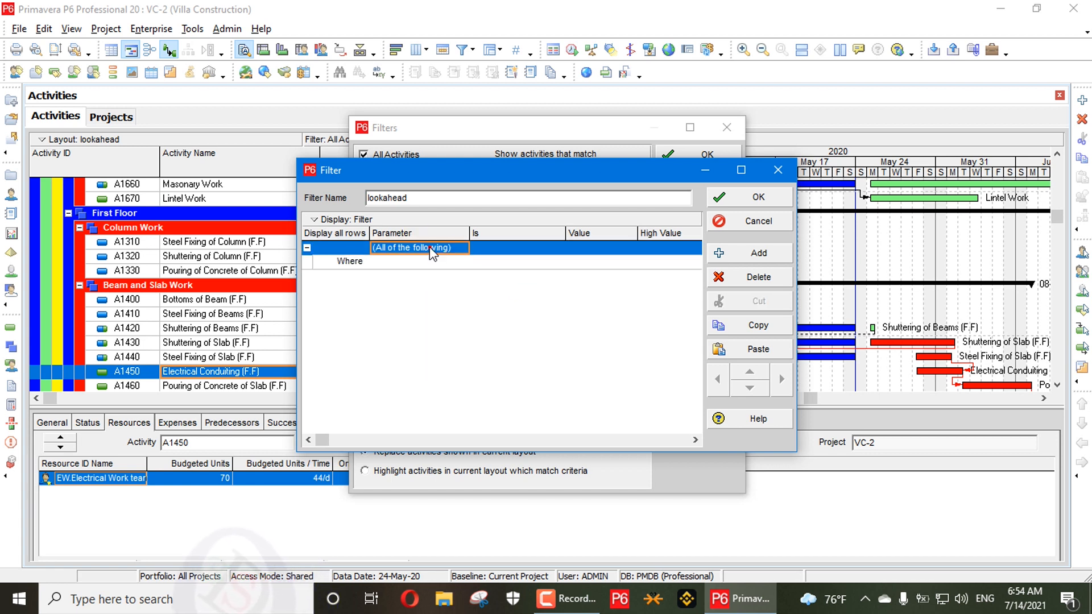
pyautogui.click(428, 250)
pyautogui.click(422, 276)
# Step: Nest an (Any of the following) group in the first Where row of the lookahead filter
pyautogui.click(426, 262)
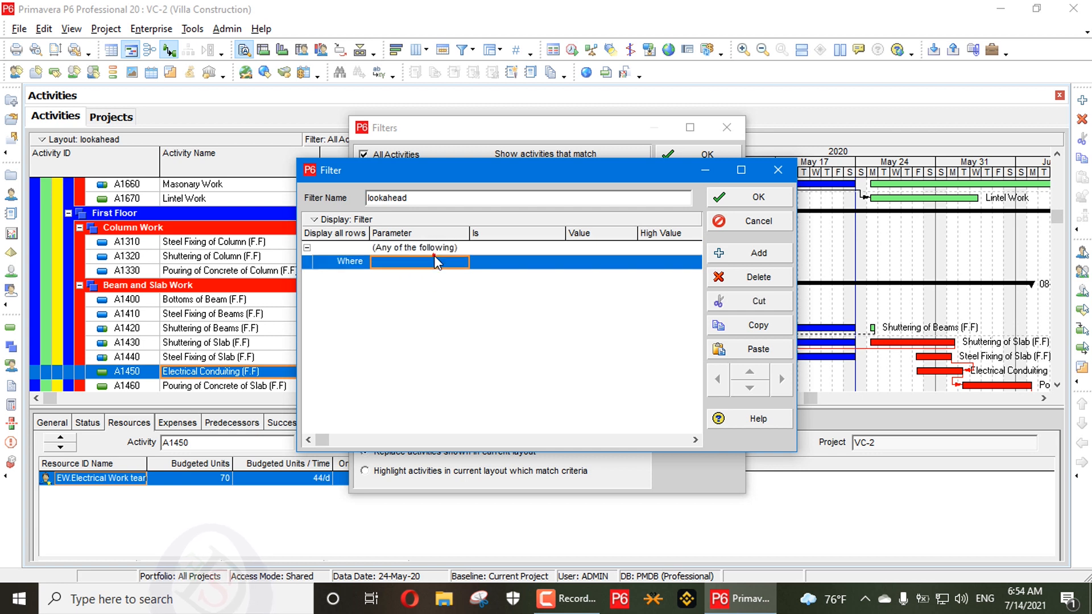
pyautogui.click(426, 262)
pyautogui.click(425, 263)
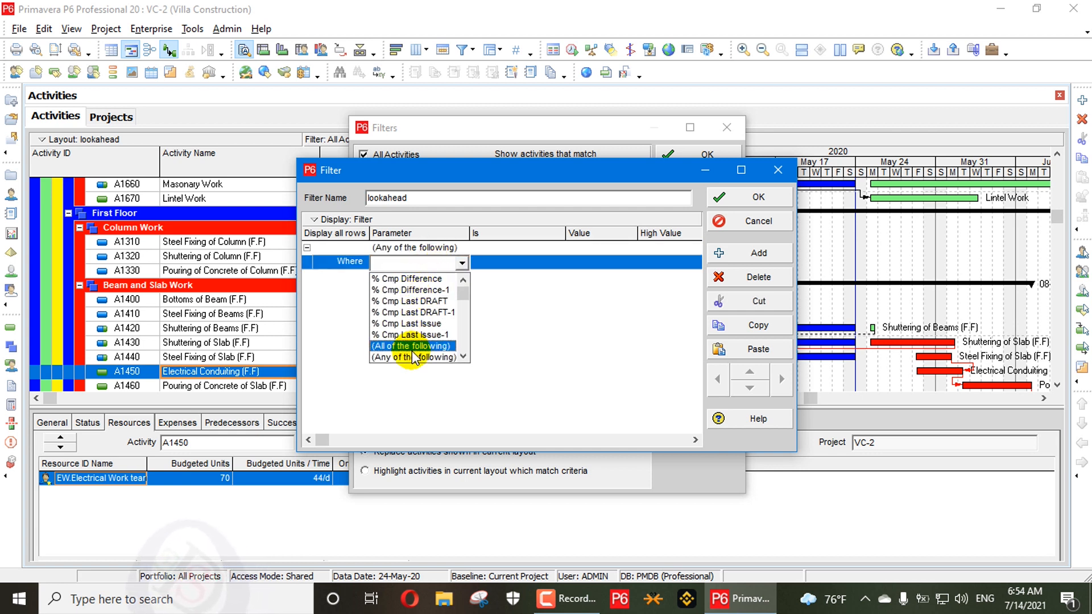
pyautogui.click(412, 354)
# Step: Add a condition inside the nested group: Start is less than CD
pyautogui.click(738, 255)
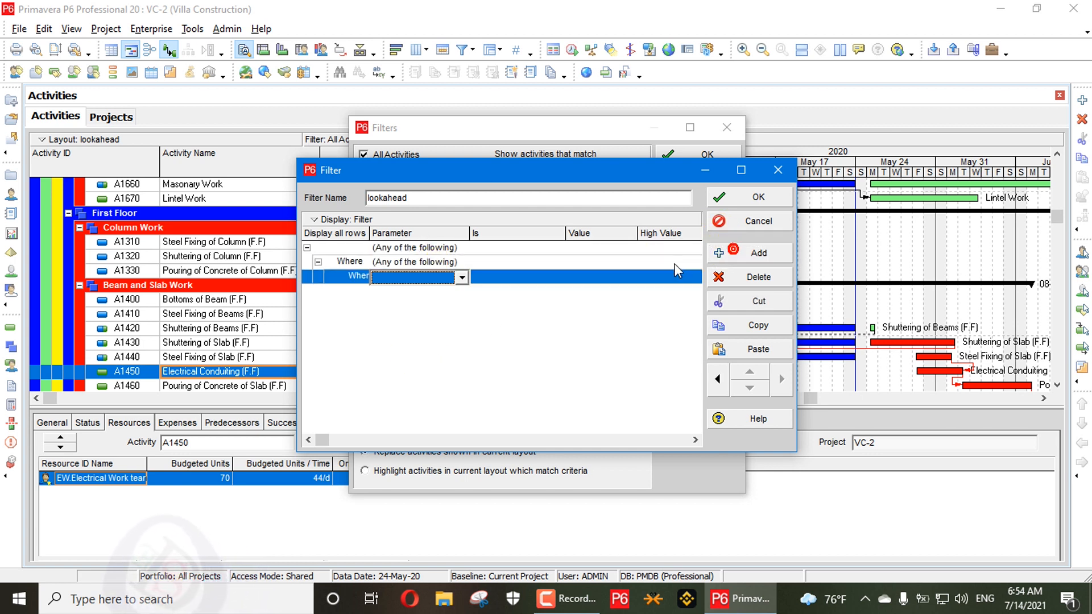
pyautogui.click(402, 283)
pyautogui.scroll(-5, 407, 341)
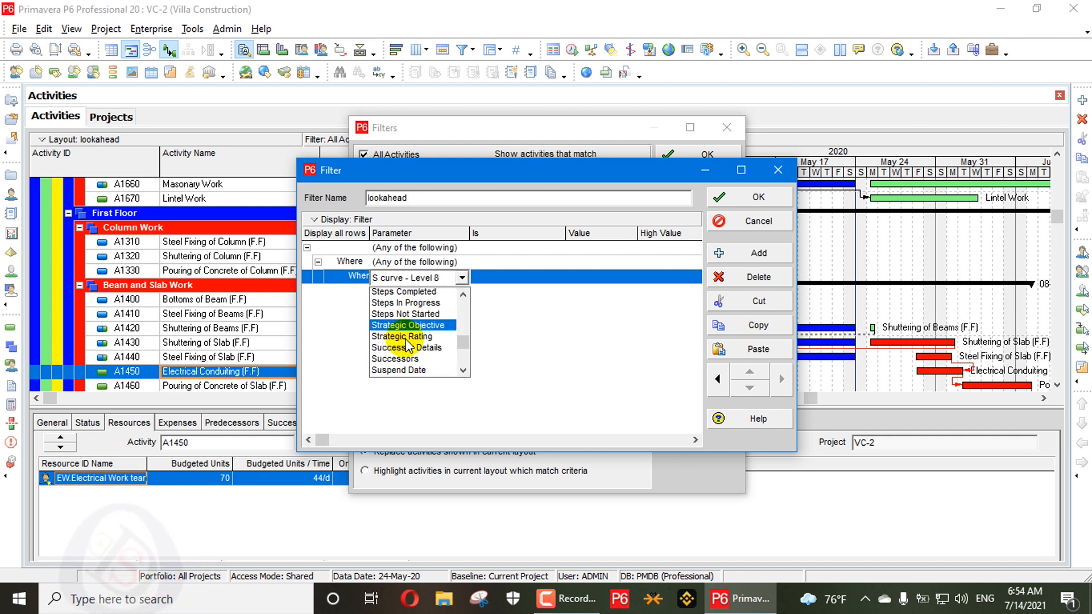
pyautogui.scroll(3, 407, 344)
pyautogui.scroll(-3, 398, 358)
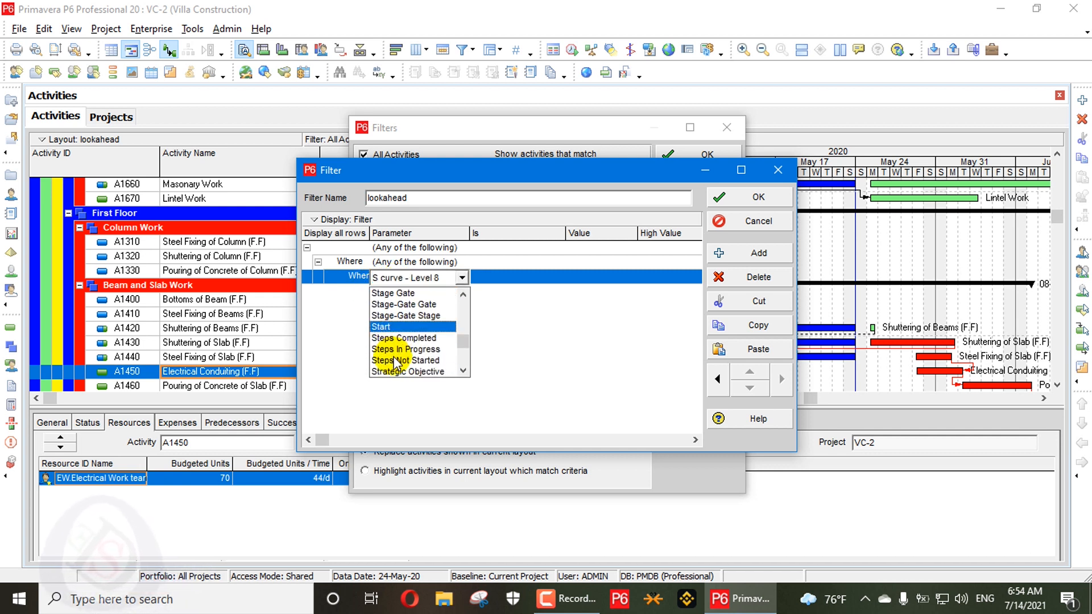
pyautogui.click(392, 329)
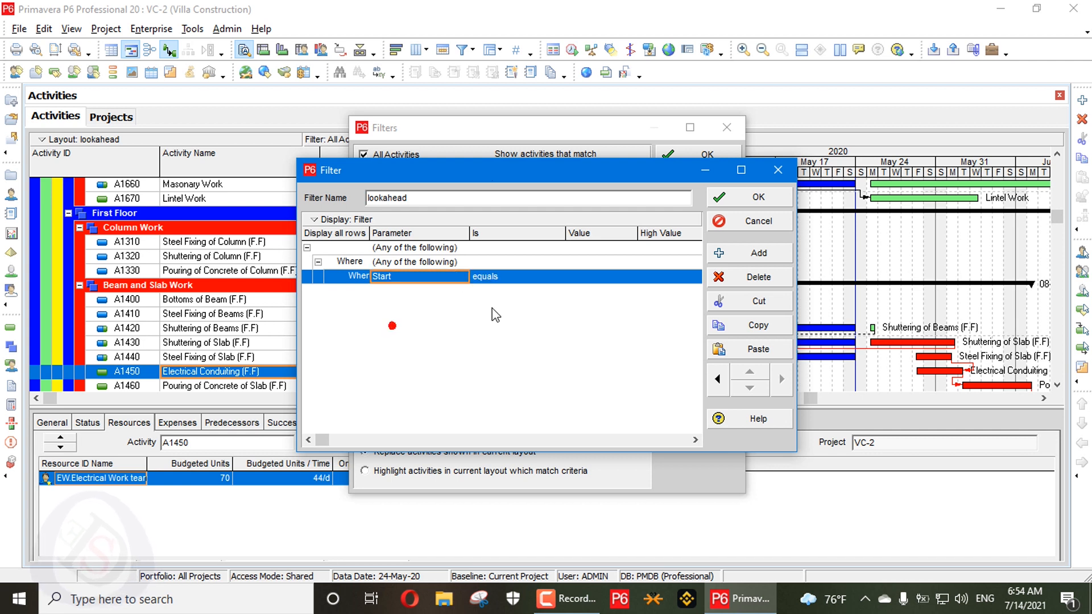
pyautogui.click(530, 280)
pyautogui.click(557, 277)
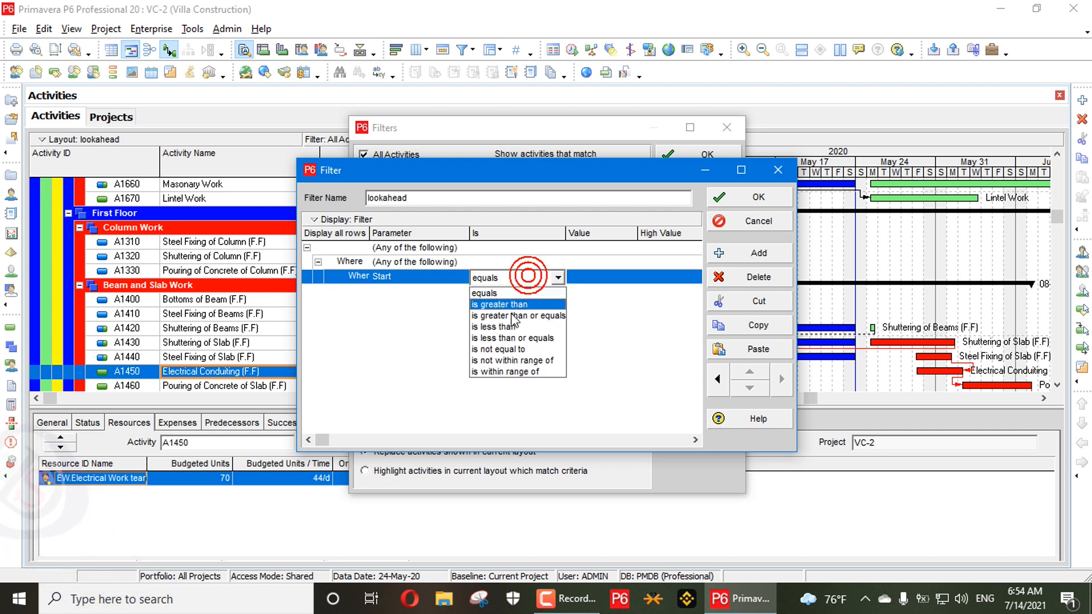
pyautogui.click(515, 329)
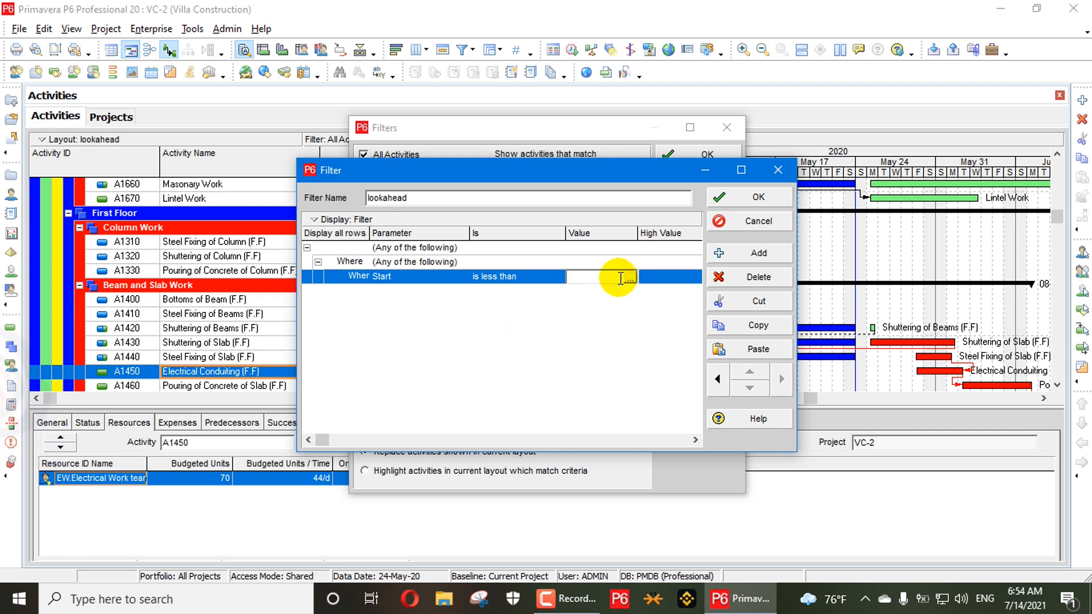
pyautogui.click(627, 278)
pyautogui.click(640, 351)
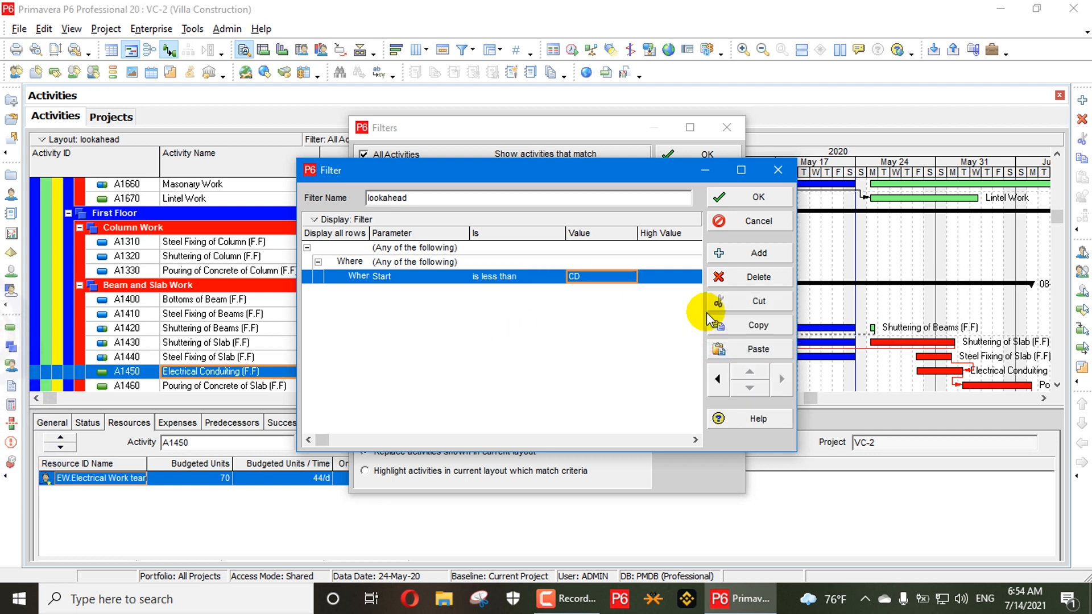
# Step: Add a Finish condition to the nested group and change the group's rule to (All of the following)
pyautogui.click(762, 254)
pyautogui.click(411, 292)
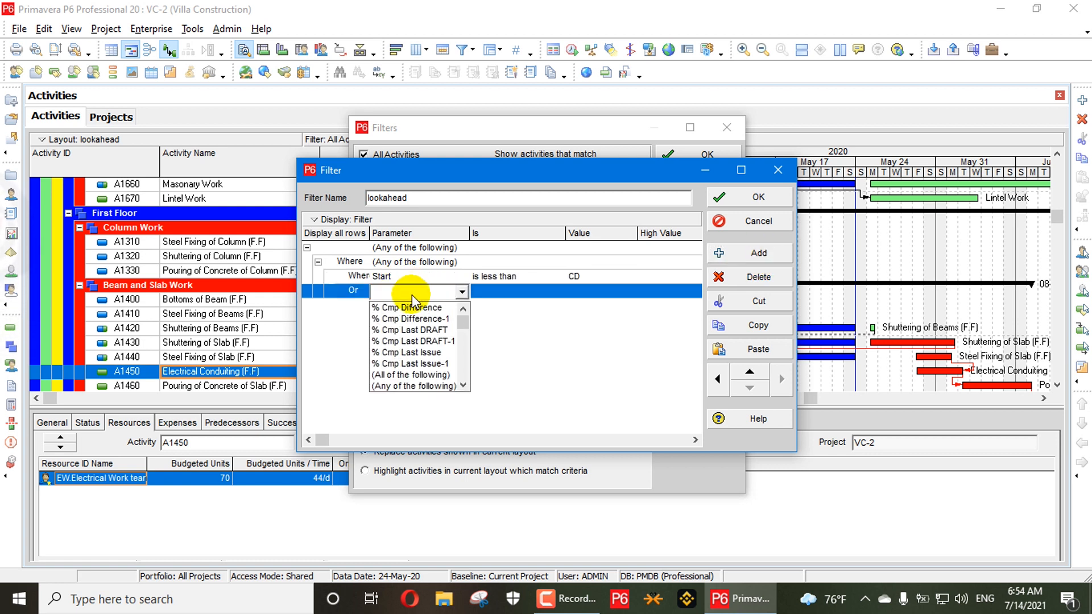
pyautogui.click(409, 336)
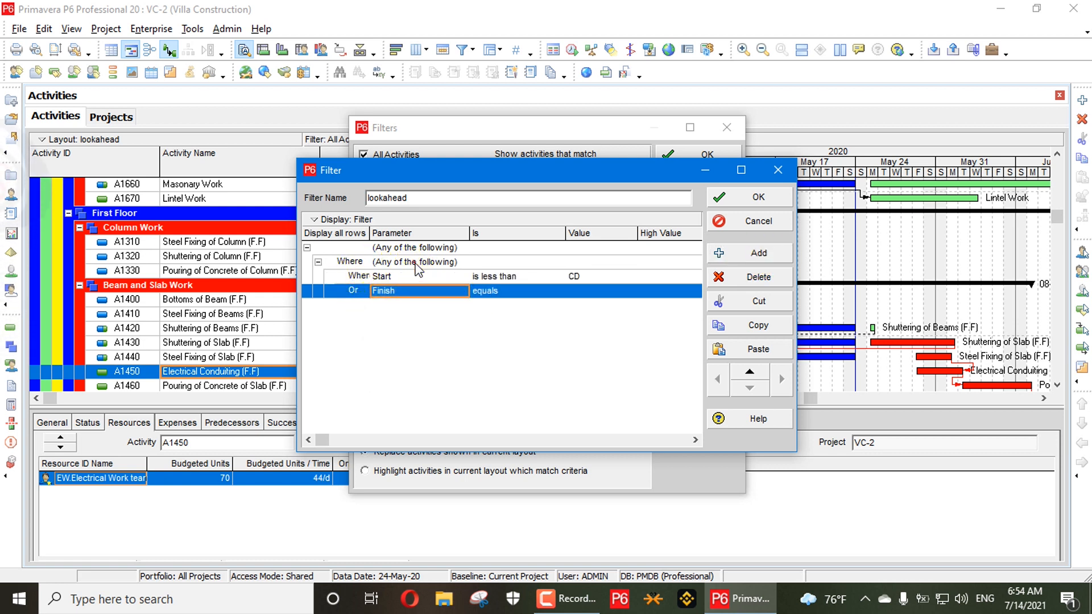
pyautogui.click(416, 264)
pyautogui.click(408, 276)
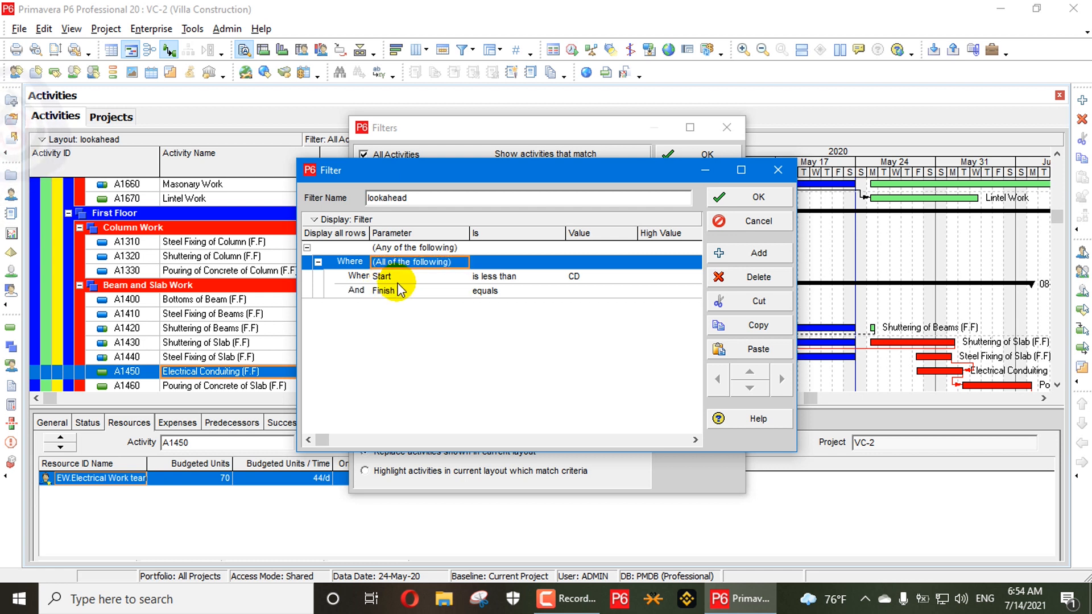
# Step: Complete the Finish condition in the nested group as is greater than CD (Current Date)
pyautogui.click(506, 291)
pyautogui.click(506, 292)
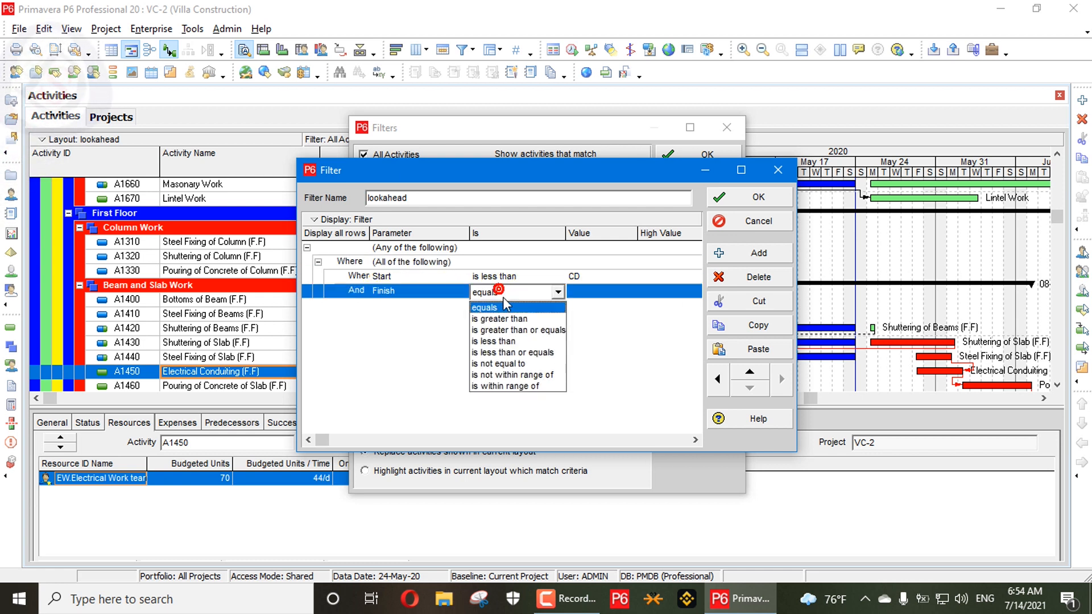
pyautogui.click(500, 320)
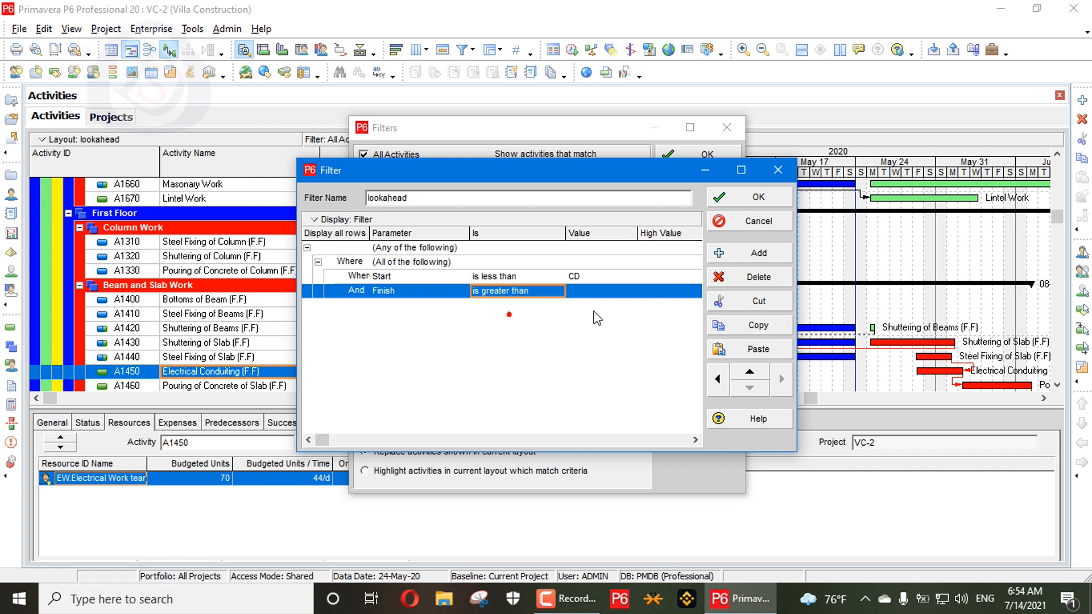
pyautogui.click(588, 292)
pyautogui.click(629, 292)
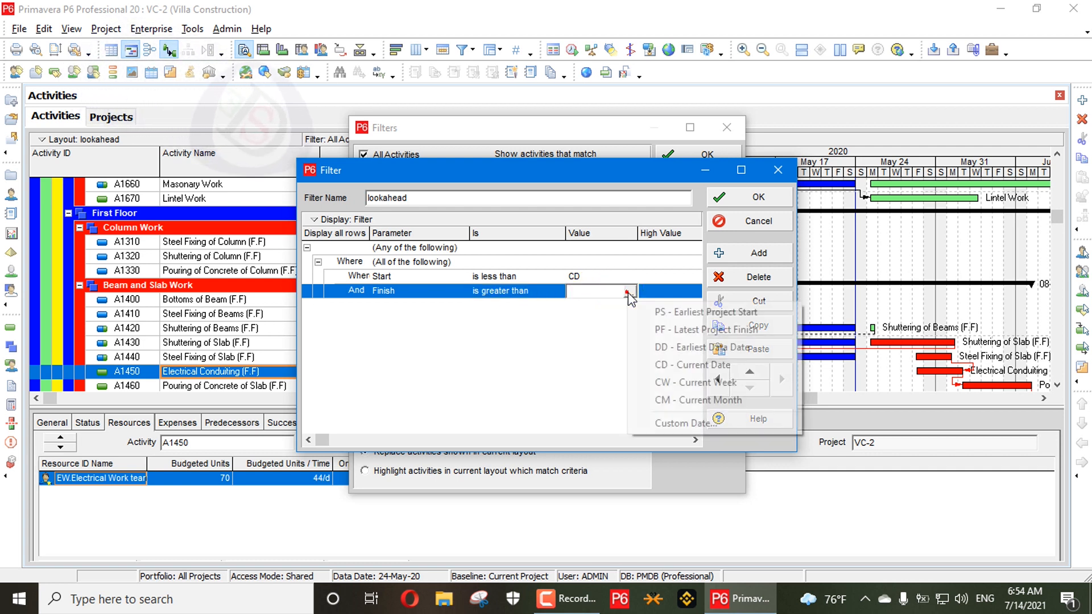
pyautogui.click(661, 364)
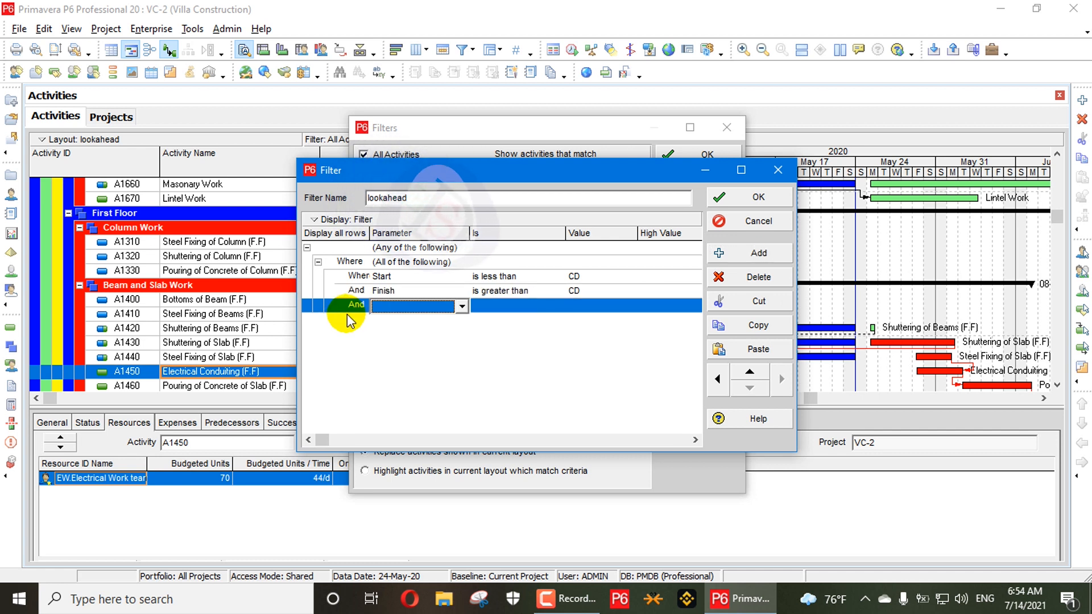
# Step: Add a second (All of the following) group to the lookahead filter with the condition Start is greater than CD
pyautogui.click(420, 313)
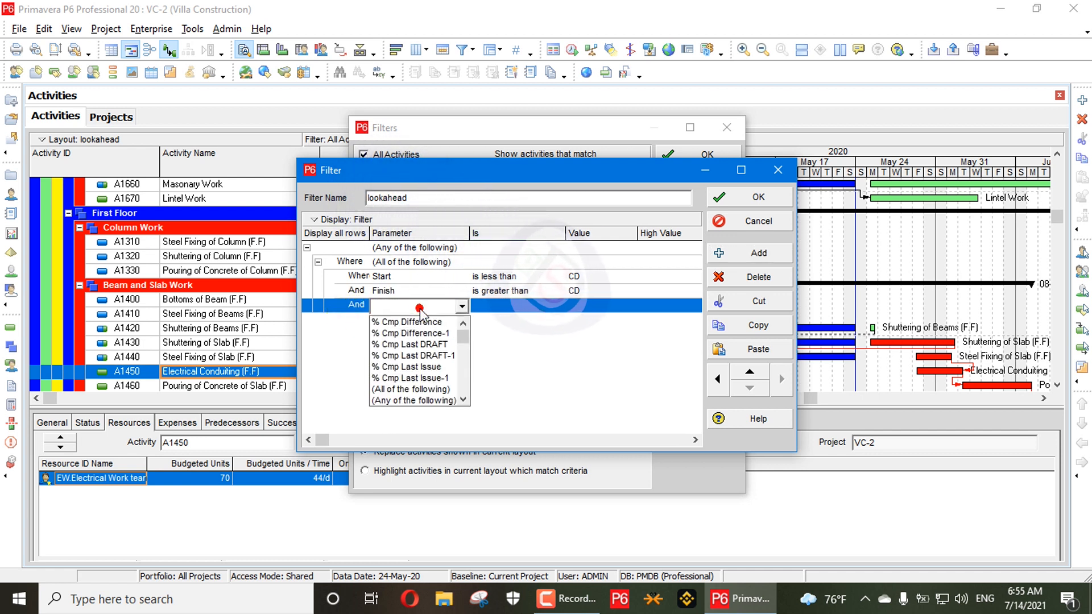
pyautogui.click(398, 387)
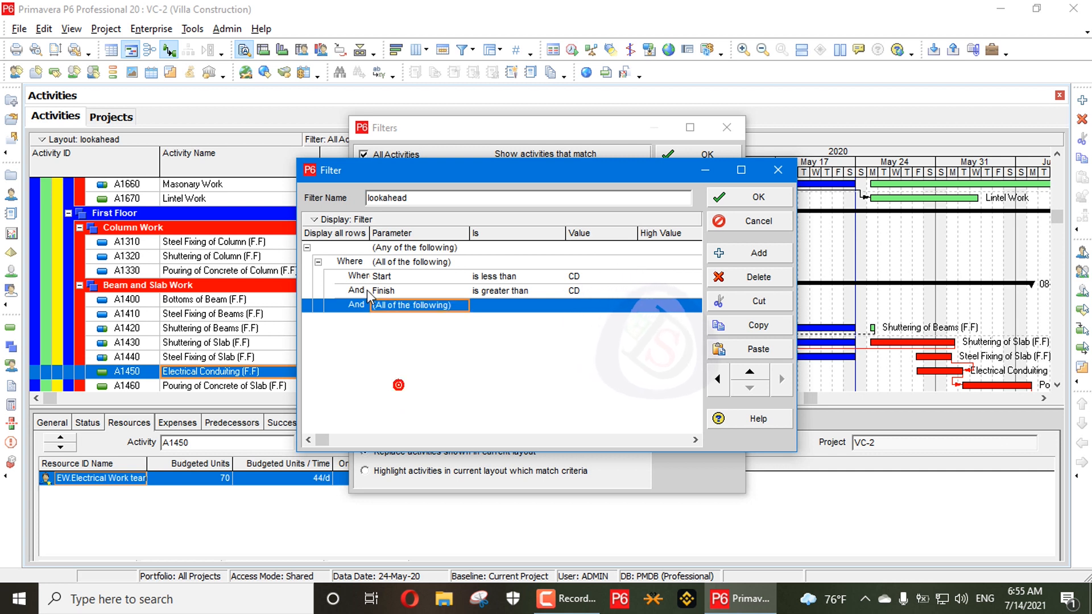
pyautogui.click(760, 253)
pyautogui.click(408, 323)
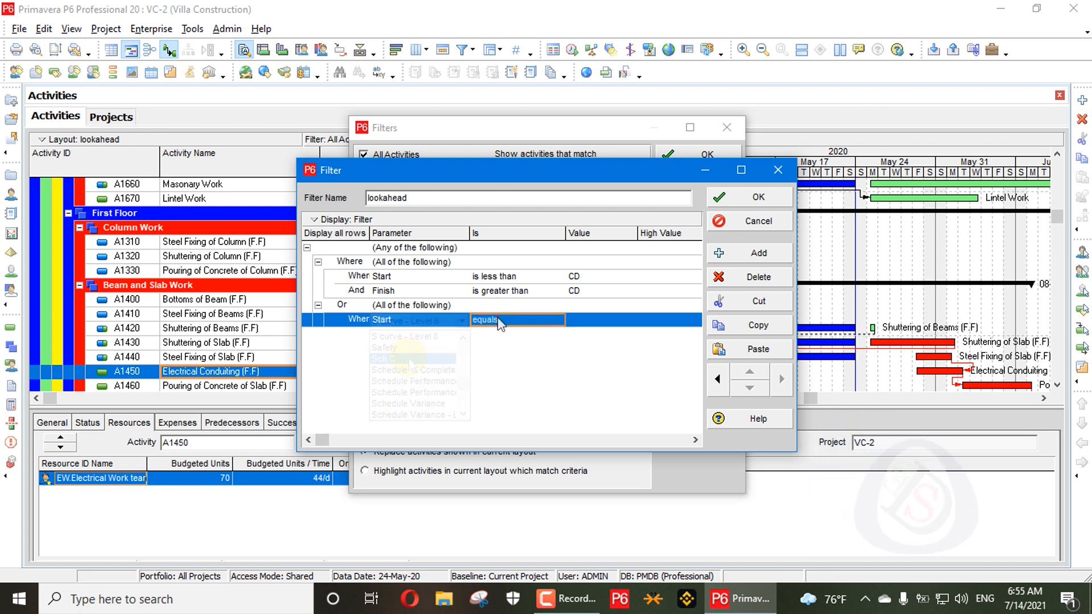
pyautogui.click(498, 323)
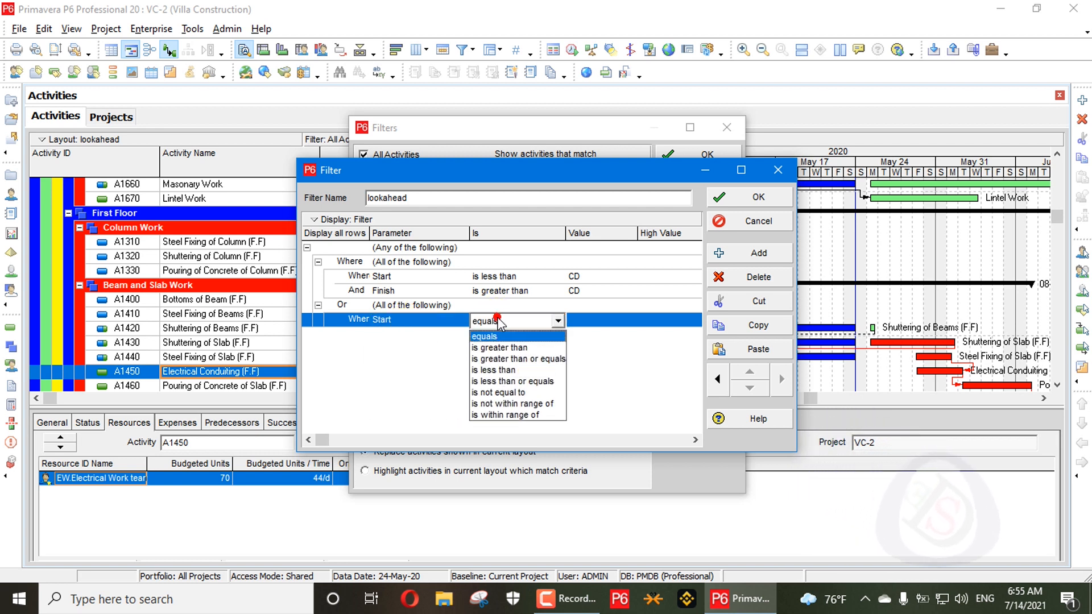
pyautogui.click(503, 349)
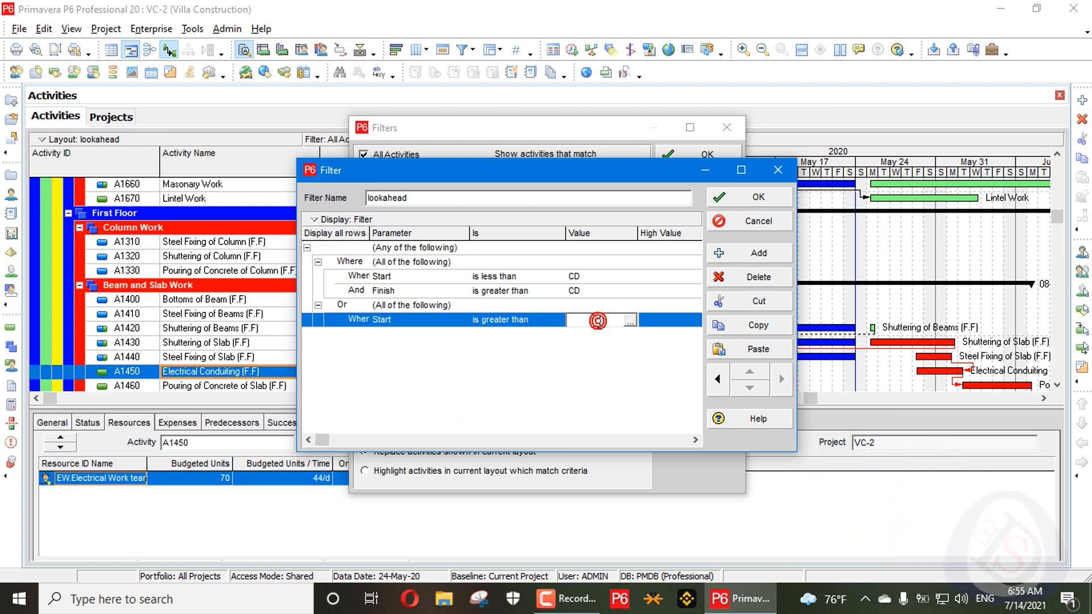
pyautogui.click(598, 321)
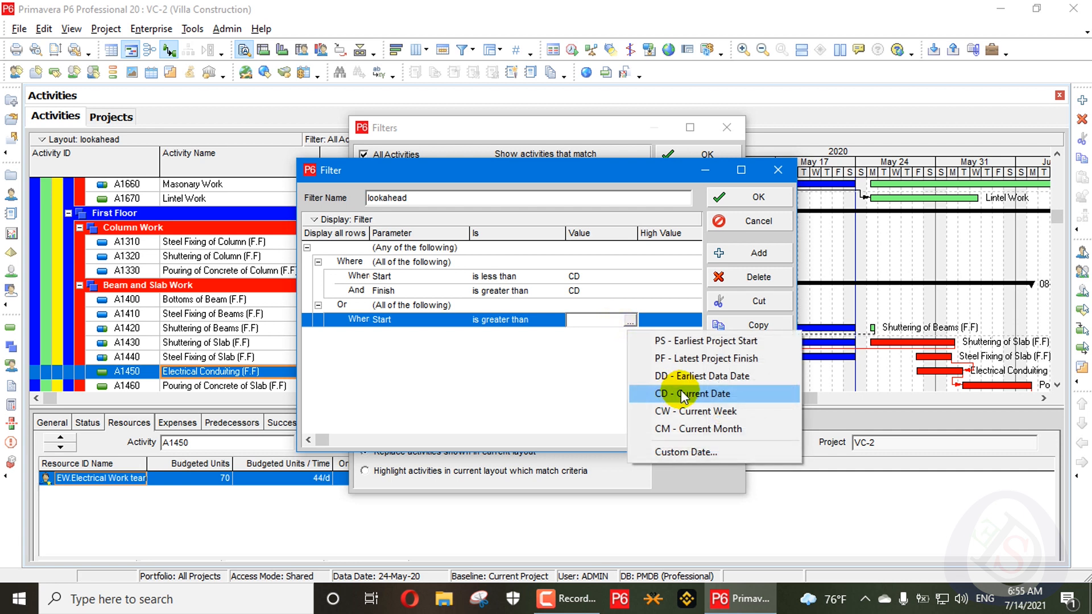
pyautogui.click(680, 394)
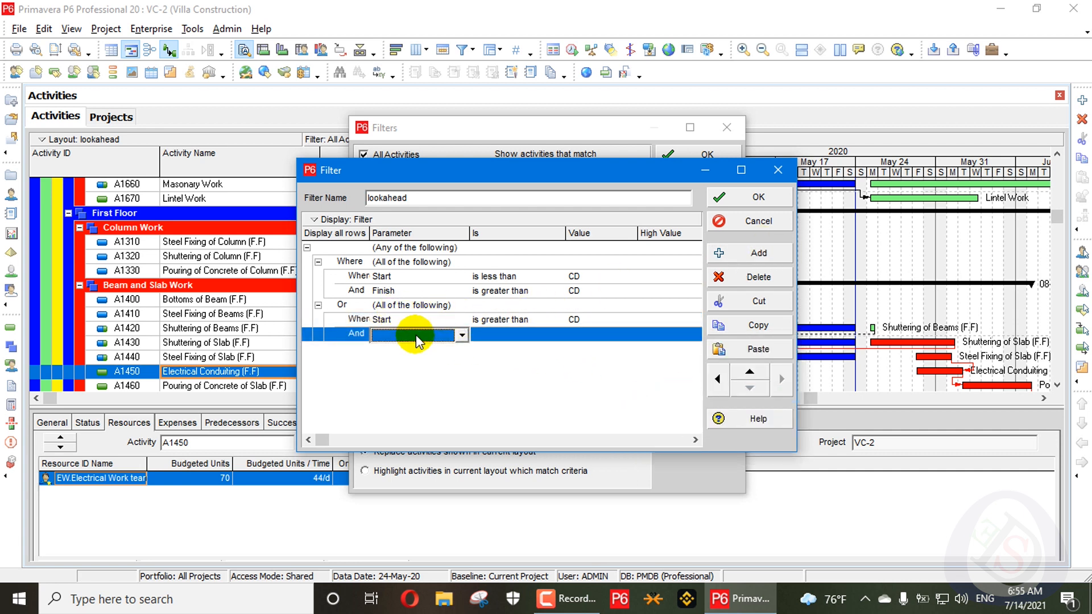
# Step: Add another condition to the second group: Start is less than CD+2W
pyautogui.click(416, 337)
pyautogui.press('s')
pyautogui.click(418, 373)
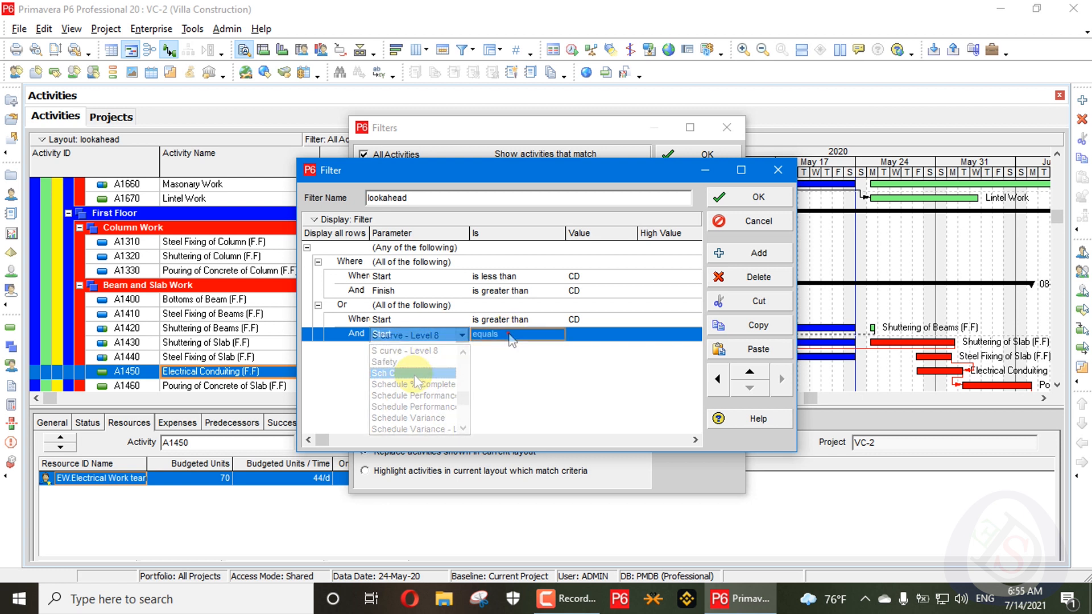
pyautogui.click(508, 336)
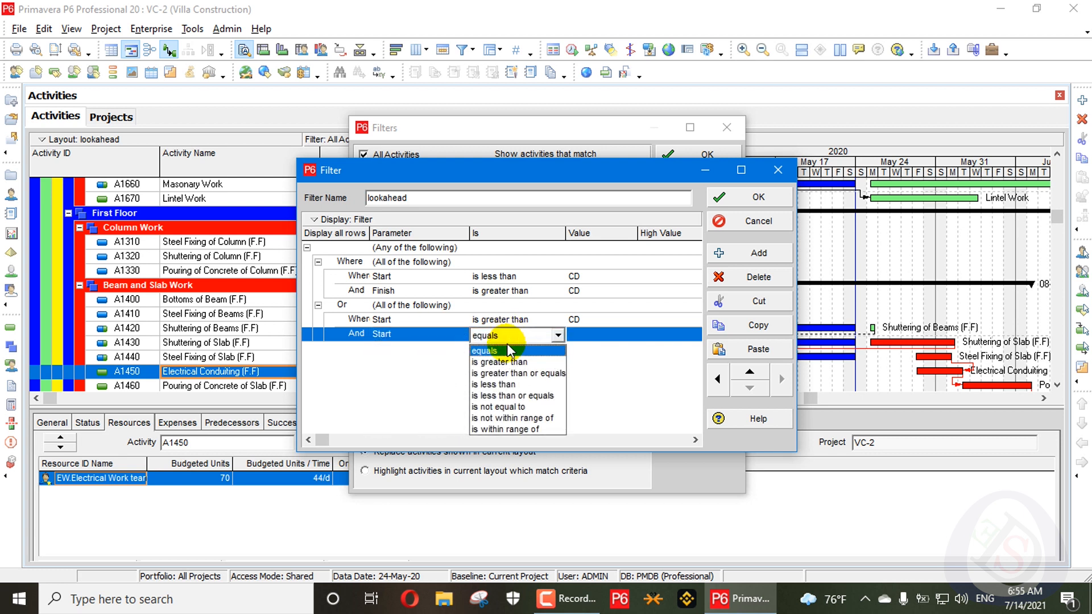
pyautogui.click(512, 385)
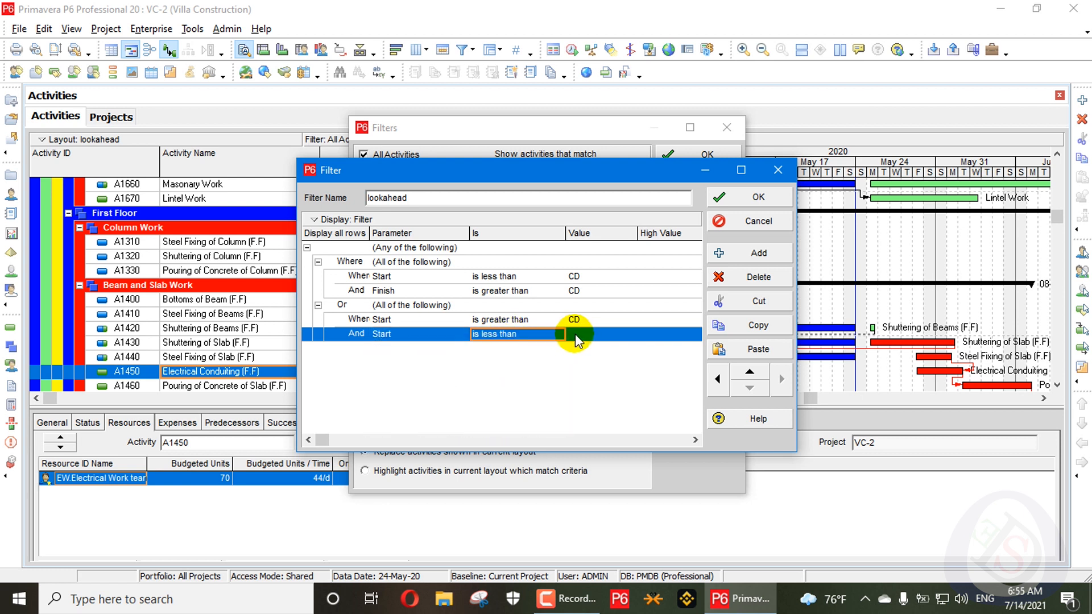
pyautogui.click(629, 334)
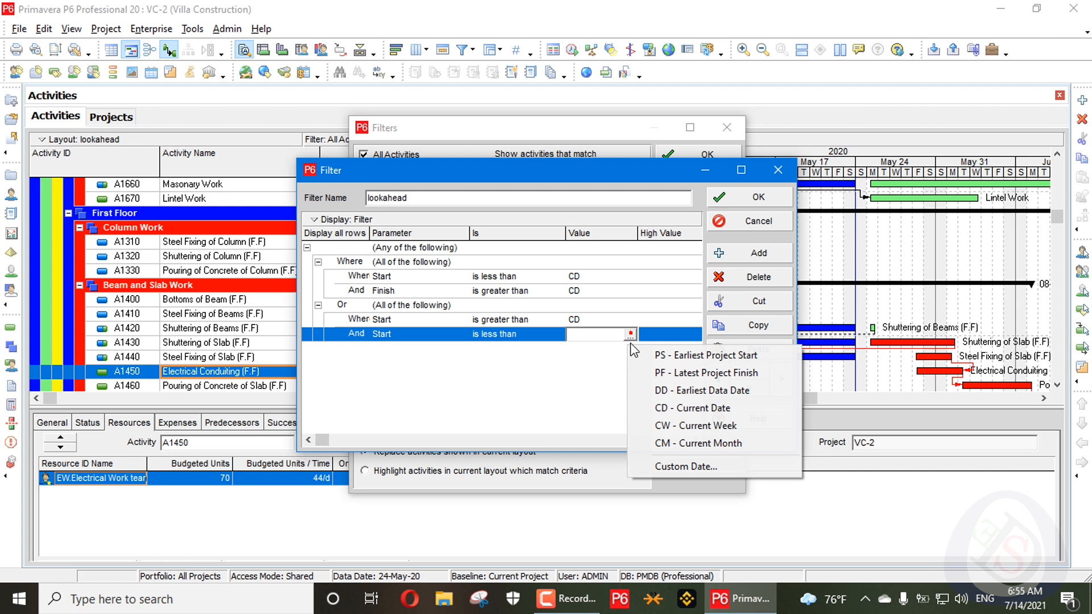
pyautogui.click(646, 406)
pyautogui.click(603, 337)
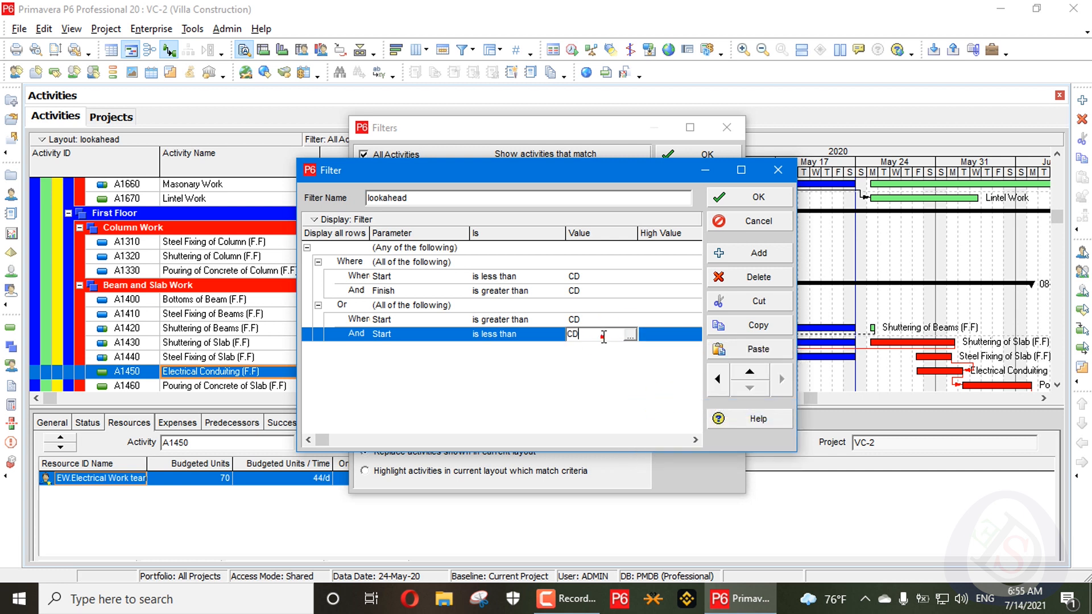
pyautogui.click(598, 334)
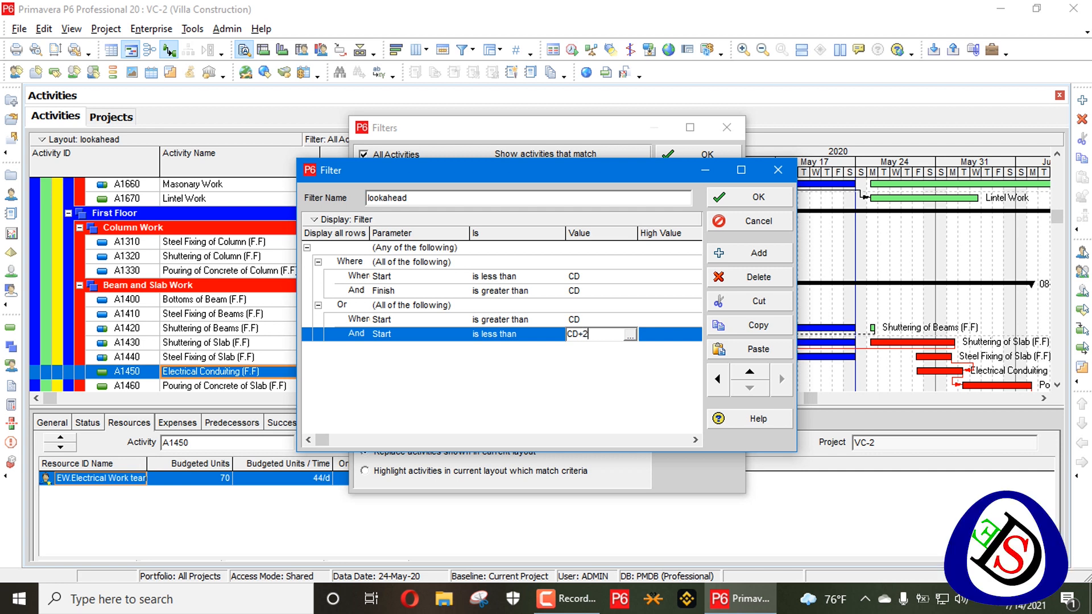
# Step: Save the lookahead filter, apply it to the activities in the current layout, and review its conditions
pyautogui.click(761, 200)
pyautogui.click(695, 211)
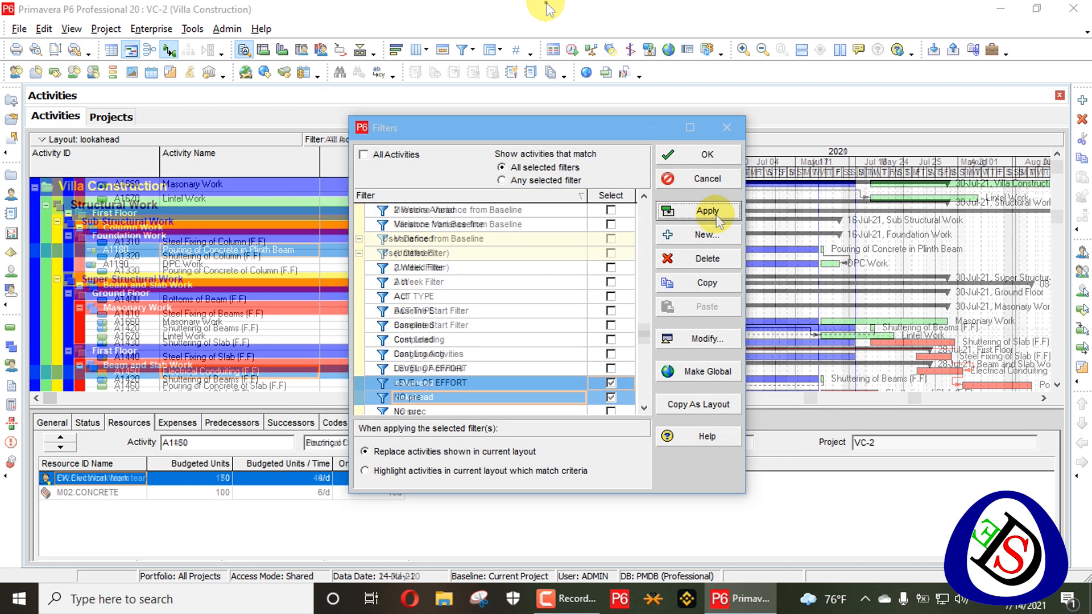
pyautogui.click(691, 338)
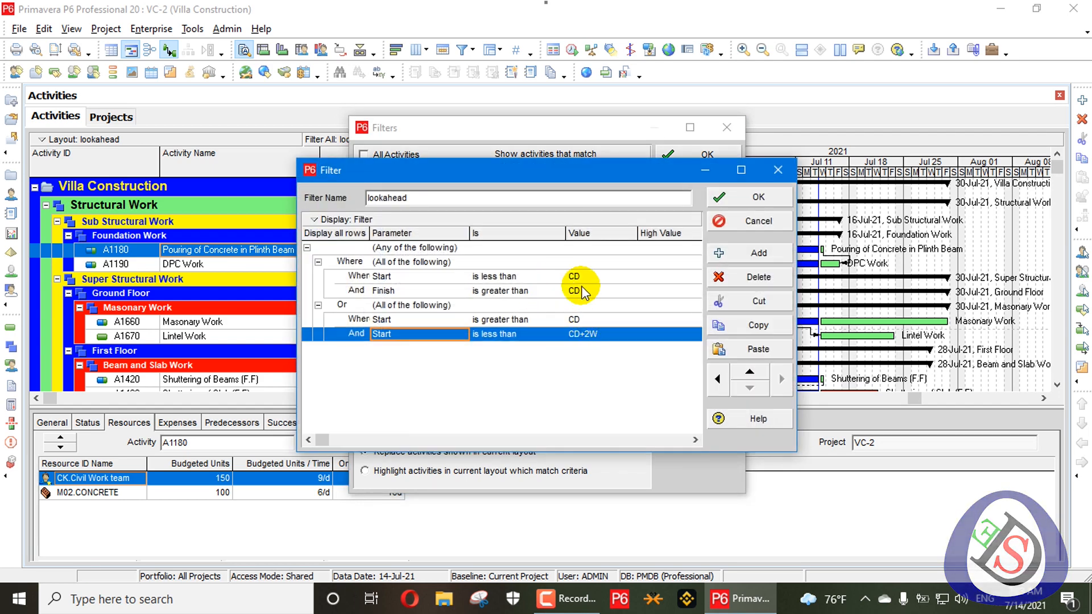
pyautogui.click(730, 197)
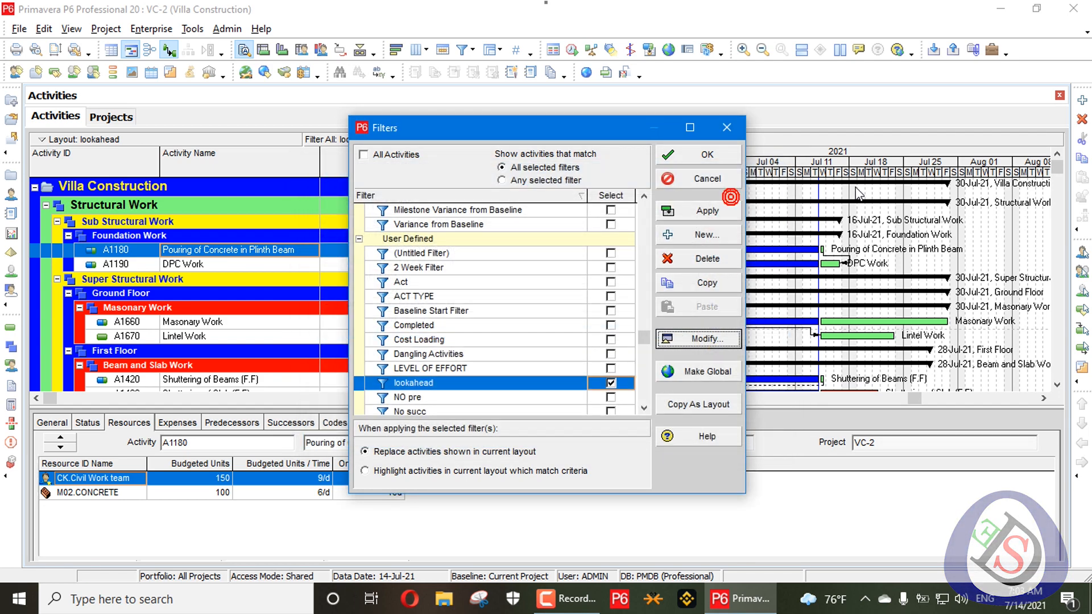
pyautogui.click(703, 157)
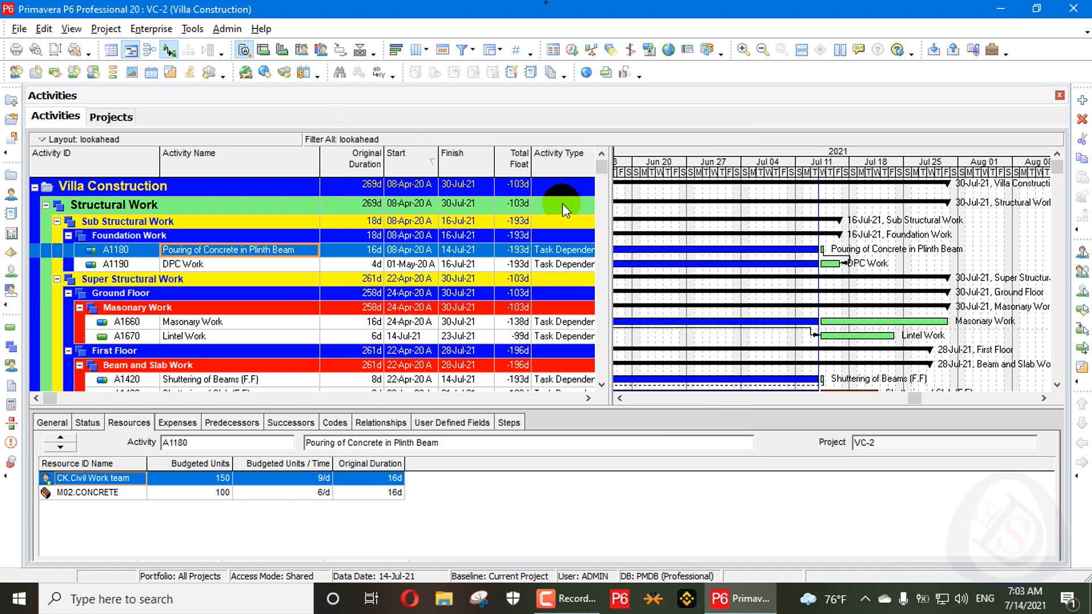
pyautogui.rightClick(531, 169)
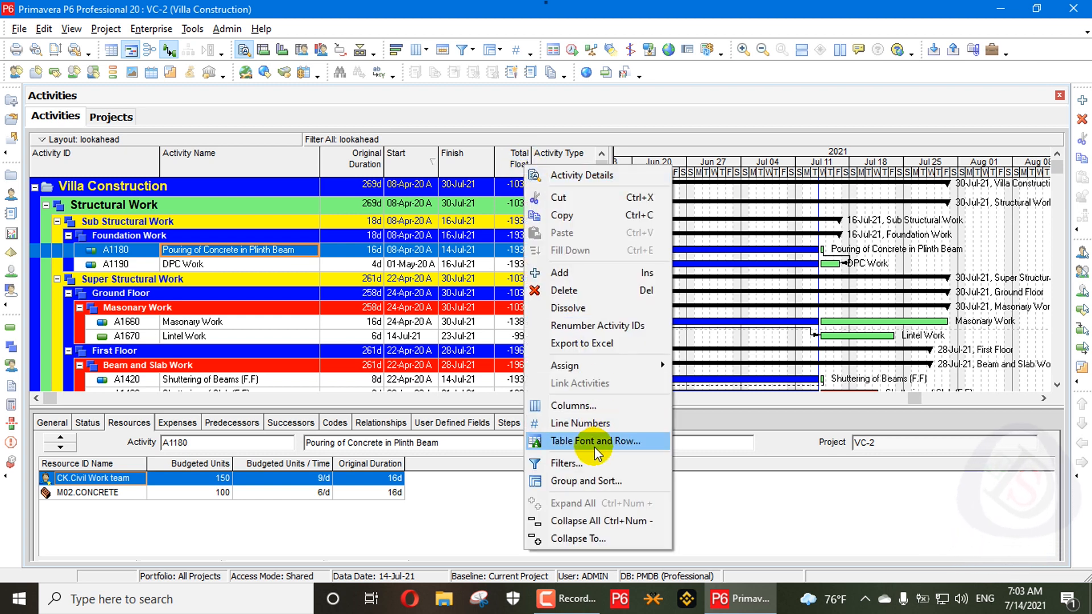
pyautogui.click(583, 463)
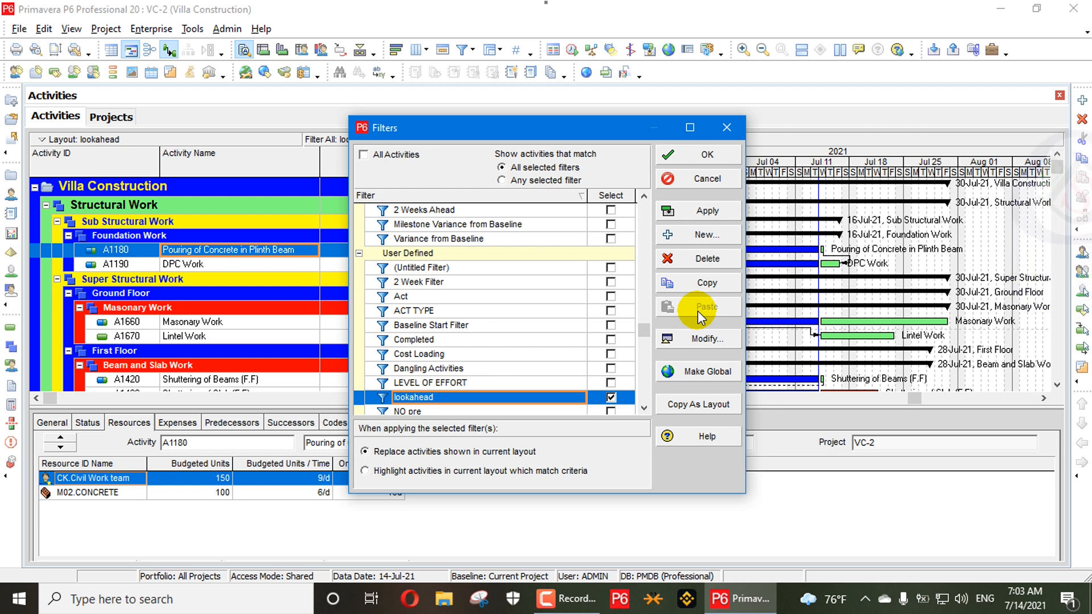
pyautogui.click(727, 127)
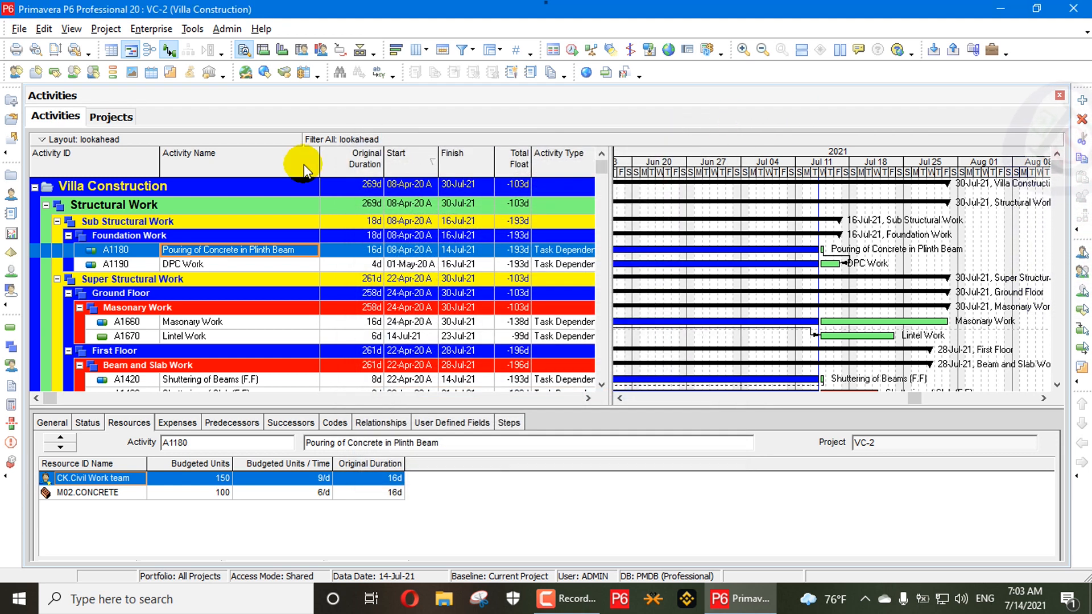
# Step: Replace the lookahead filter with the user-defined 2 Week Filter on the current layout
pyautogui.rightClick(345, 151)
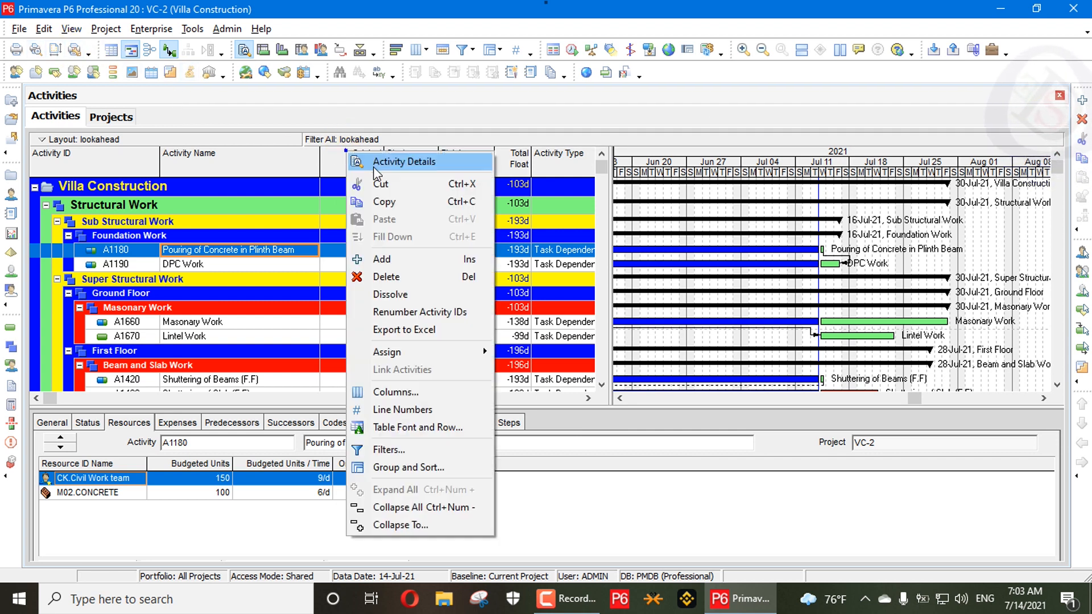
pyautogui.click(390, 450)
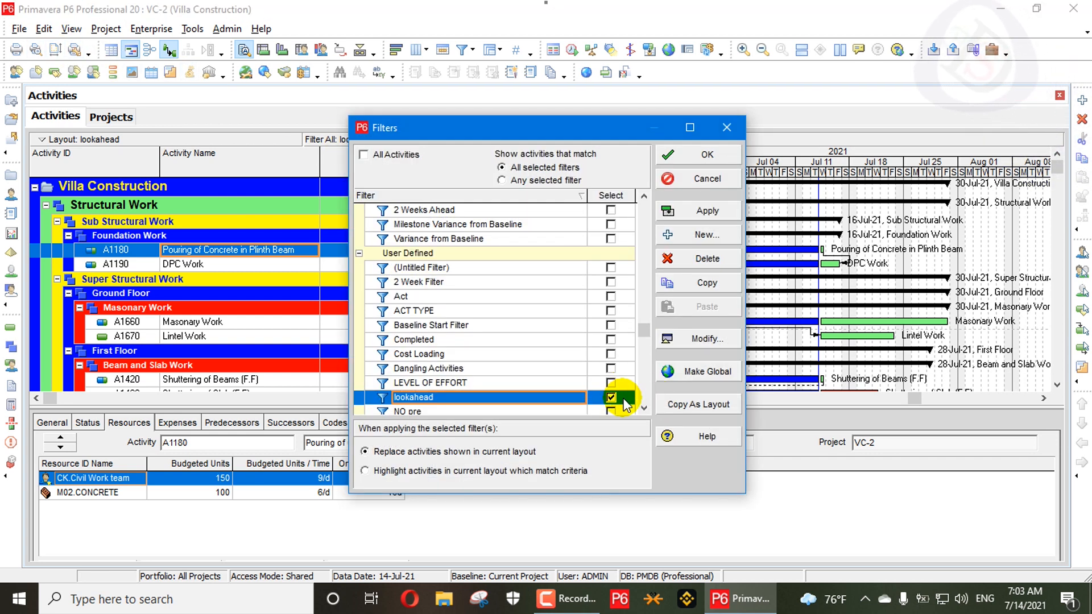
pyautogui.click(610, 397)
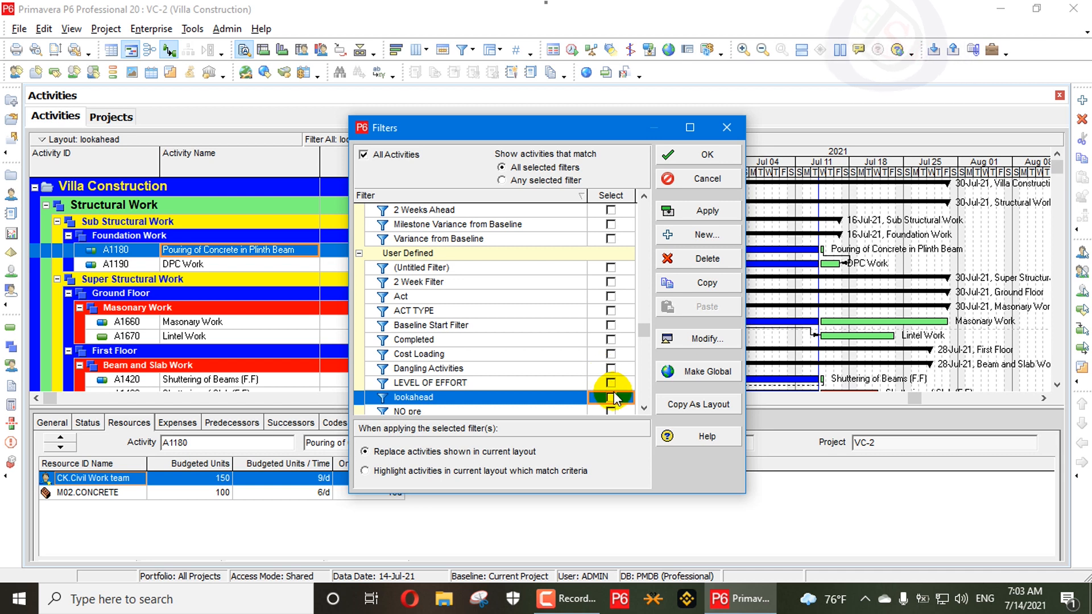
pyautogui.click(610, 283)
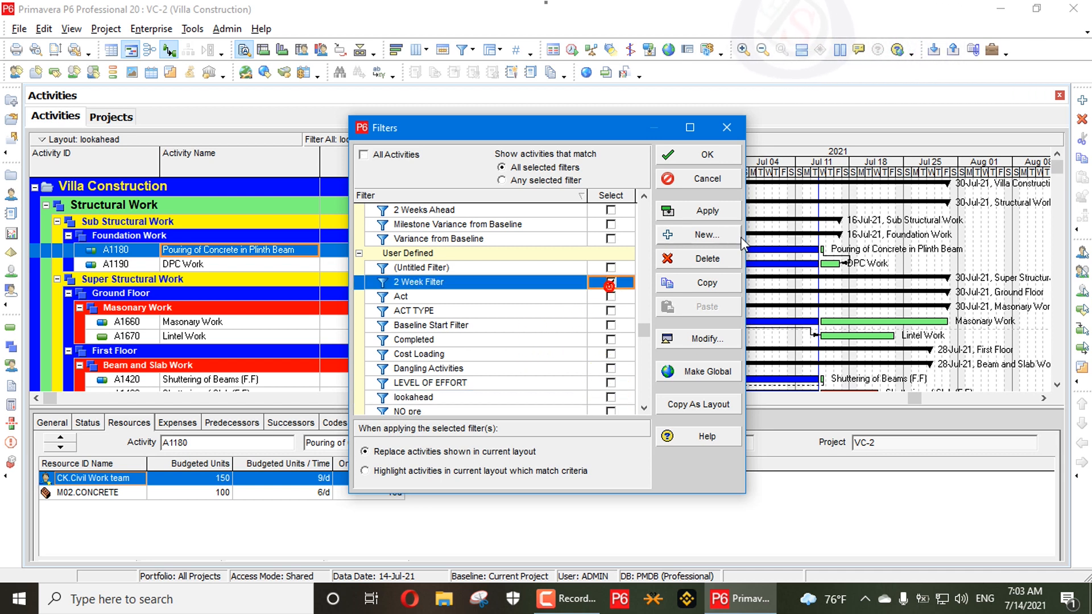
pyautogui.click(705, 155)
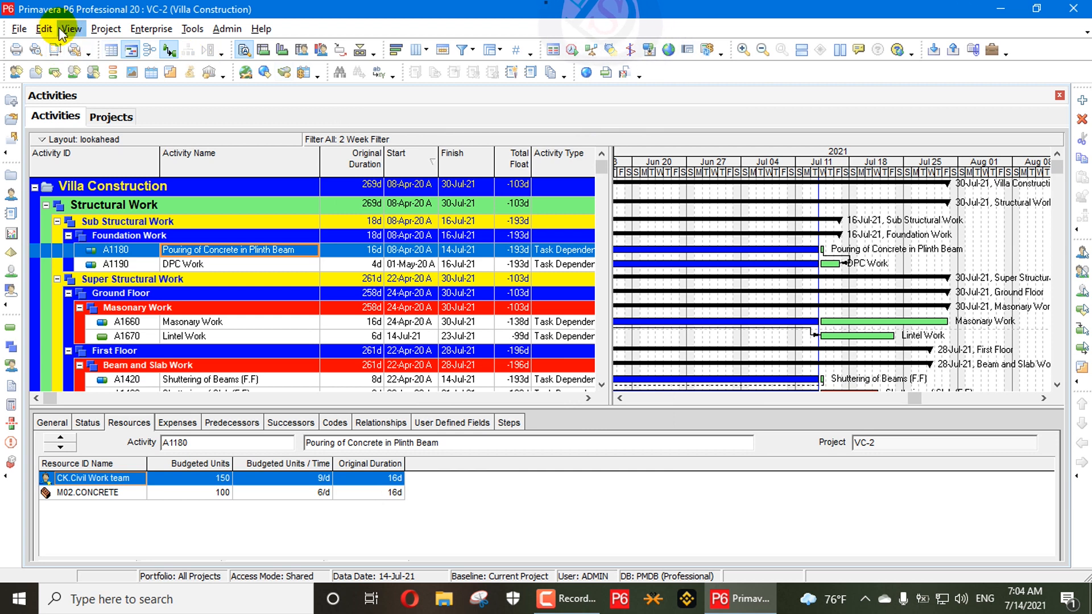
# Step: Switch to the ABC LAYOUT without saving the changes to the current layout
pyautogui.click(72, 29)
pyautogui.moveTo(141, 46)
pyautogui.click(256, 47)
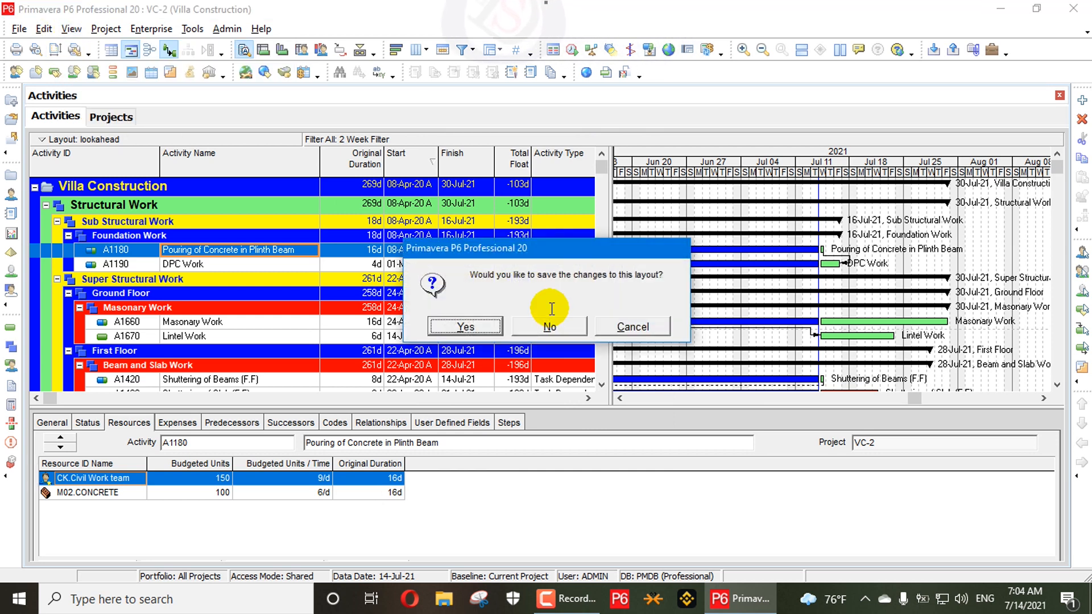
pyautogui.click(549, 327)
pyautogui.scroll(1, 556, 290)
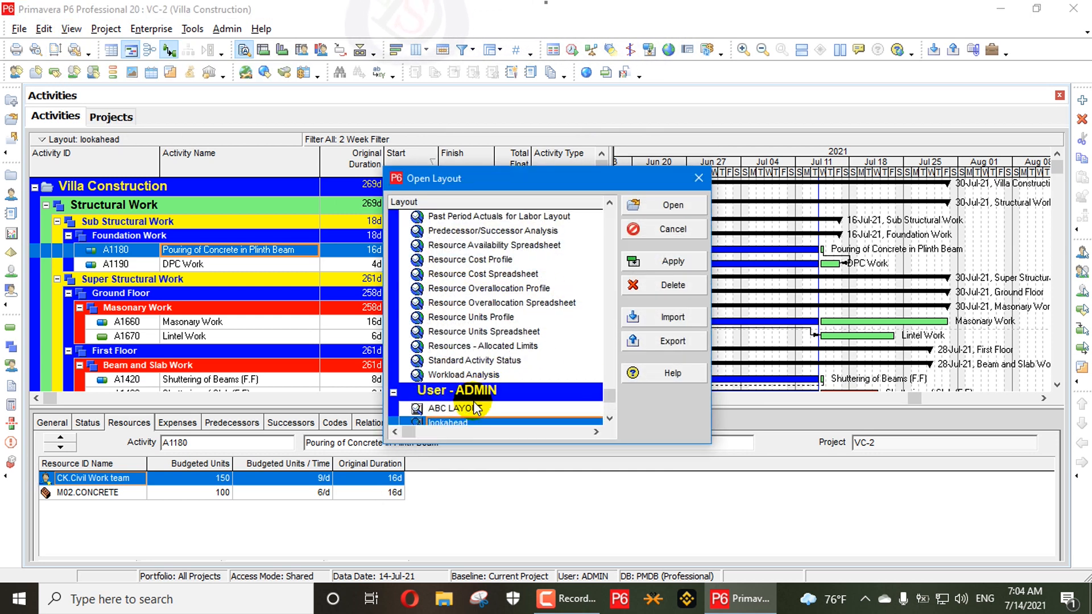
pyautogui.click(464, 424)
pyautogui.rightClick(461, 410)
pyautogui.press('Escape')
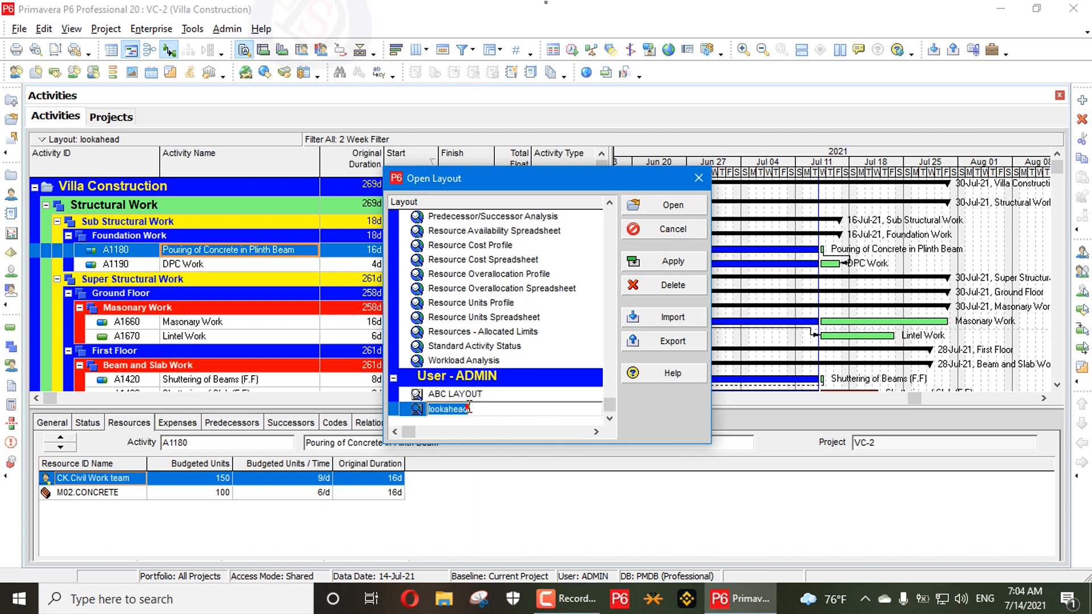
pyautogui.click(482, 394)
pyautogui.click(662, 261)
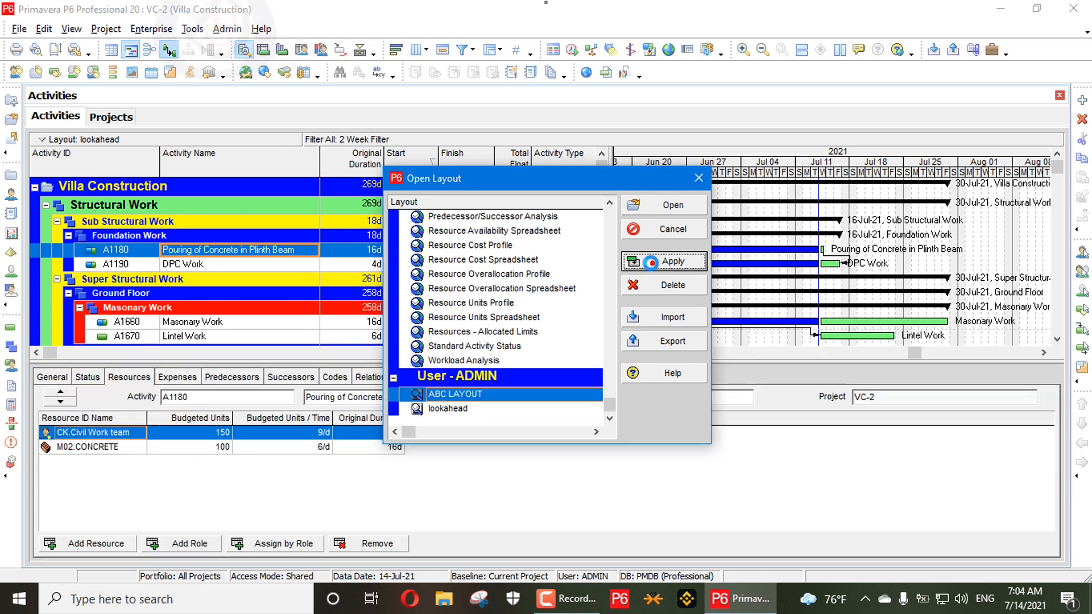
pyautogui.click(655, 206)
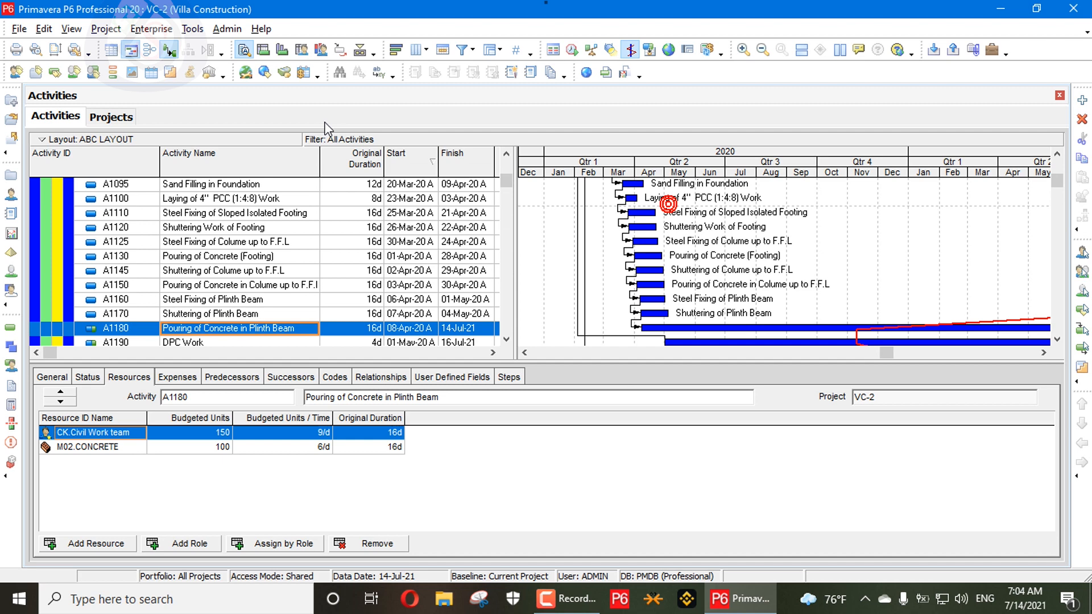
# Step: Reopen the saved lookahead layout from the ADMIN user layouts
pyautogui.click(106, 29)
pyautogui.moveTo(71, 29)
pyautogui.moveTo(90, 43)
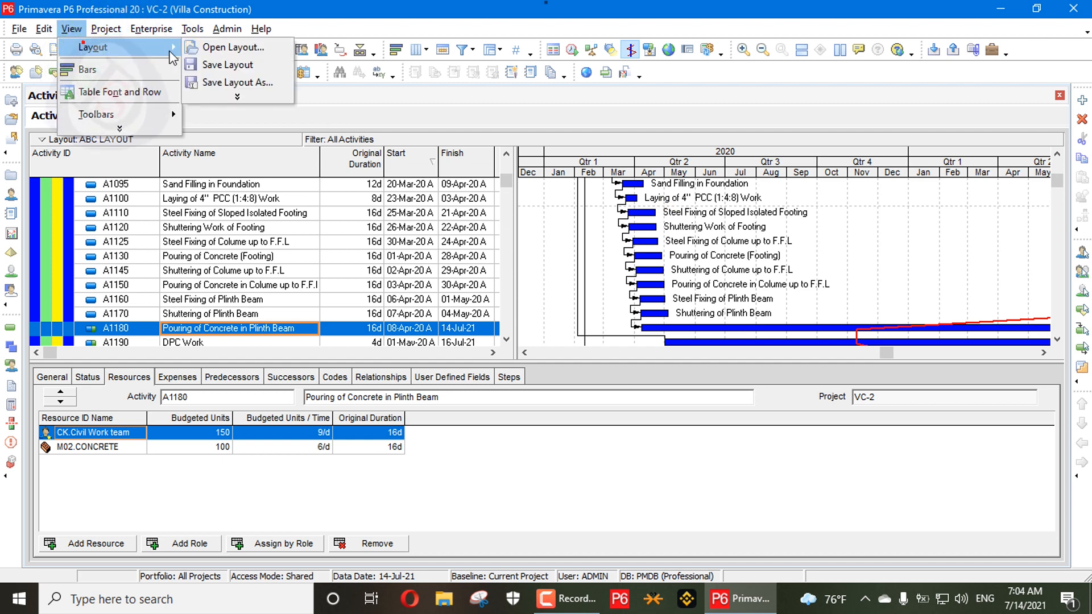
pyautogui.click(211, 46)
pyautogui.click(448, 422)
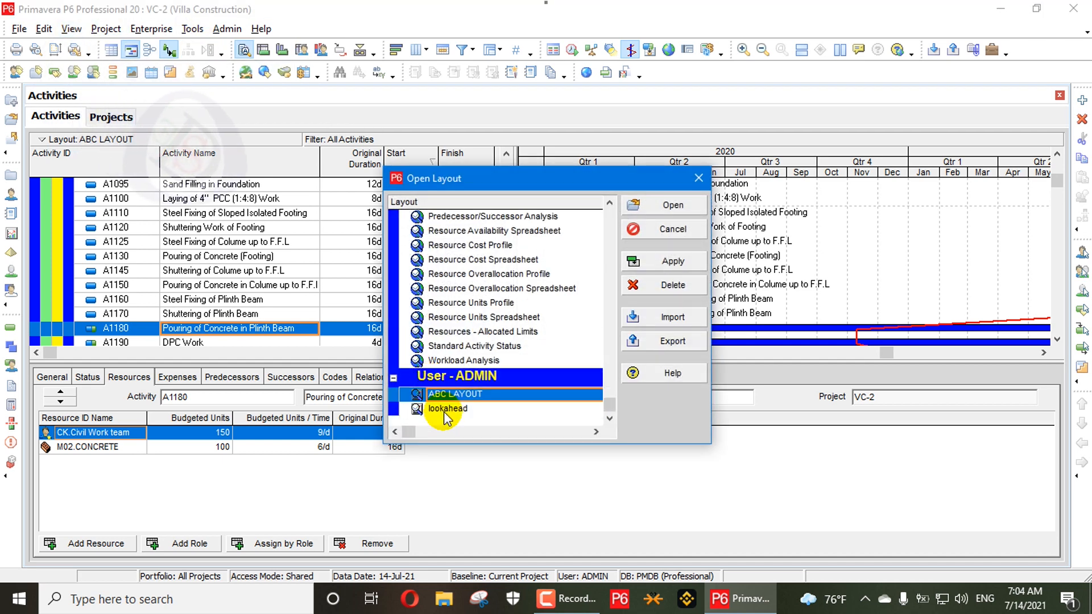
pyautogui.click(669, 266)
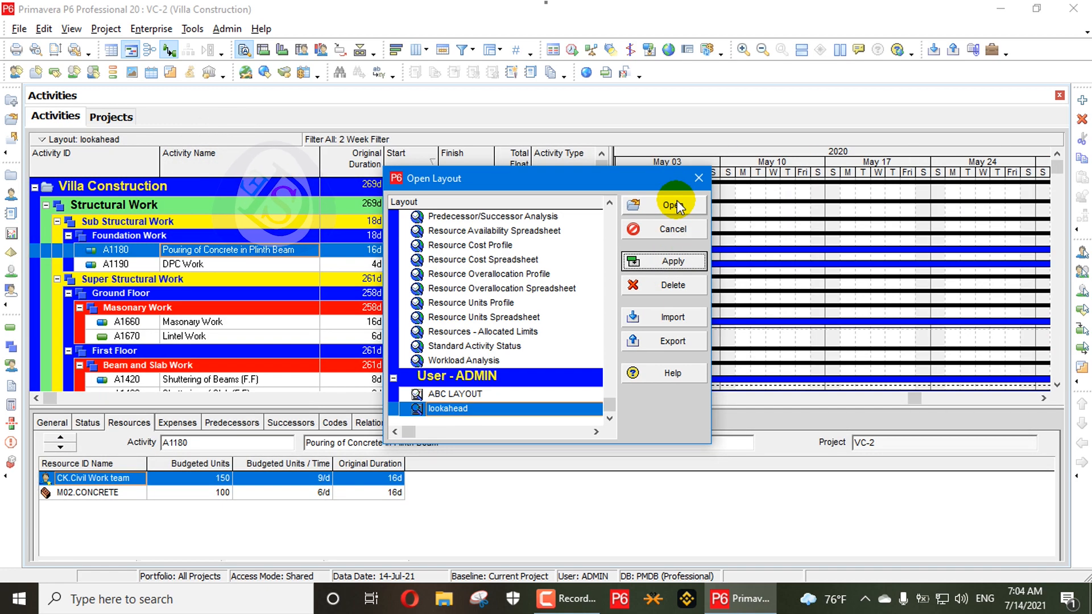
pyautogui.click(671, 206)
# Step: Check the print preview of the lookahead layout and close it
pyautogui.click(19, 29)
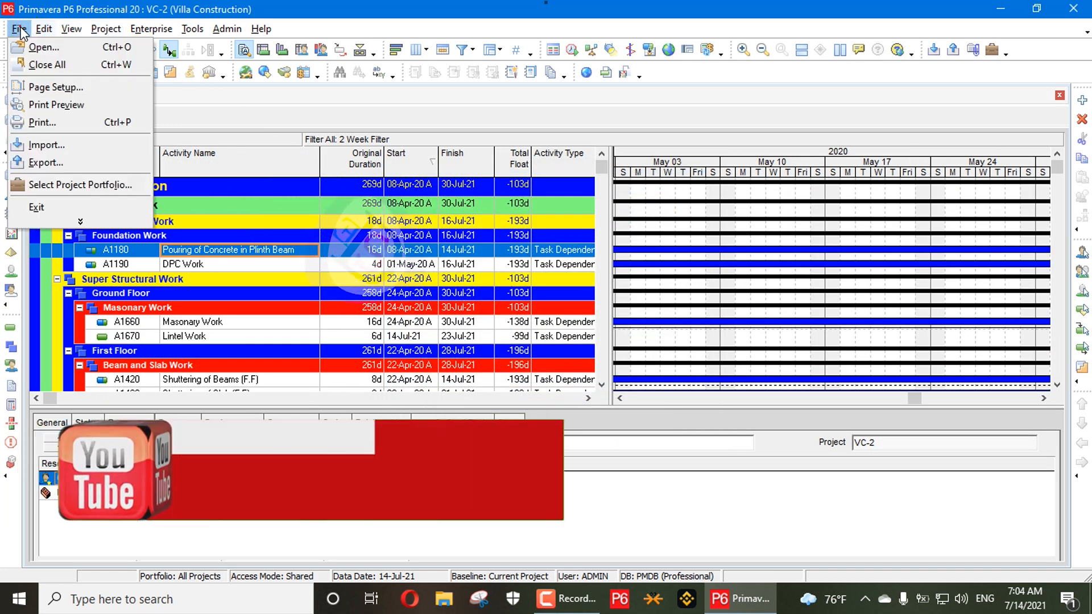
pyautogui.click(66, 105)
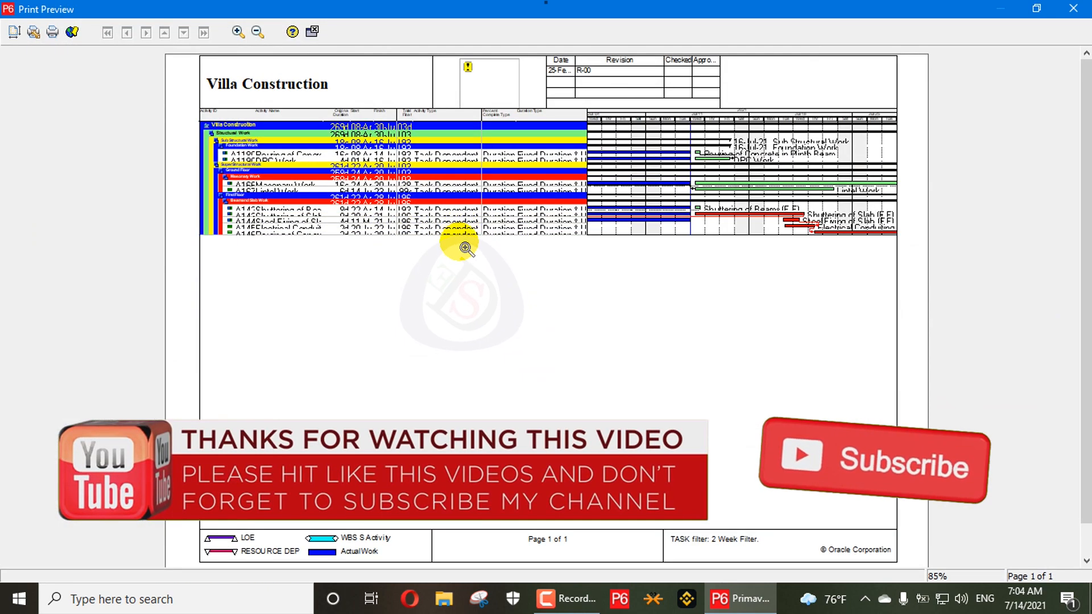
pyautogui.click(314, 32)
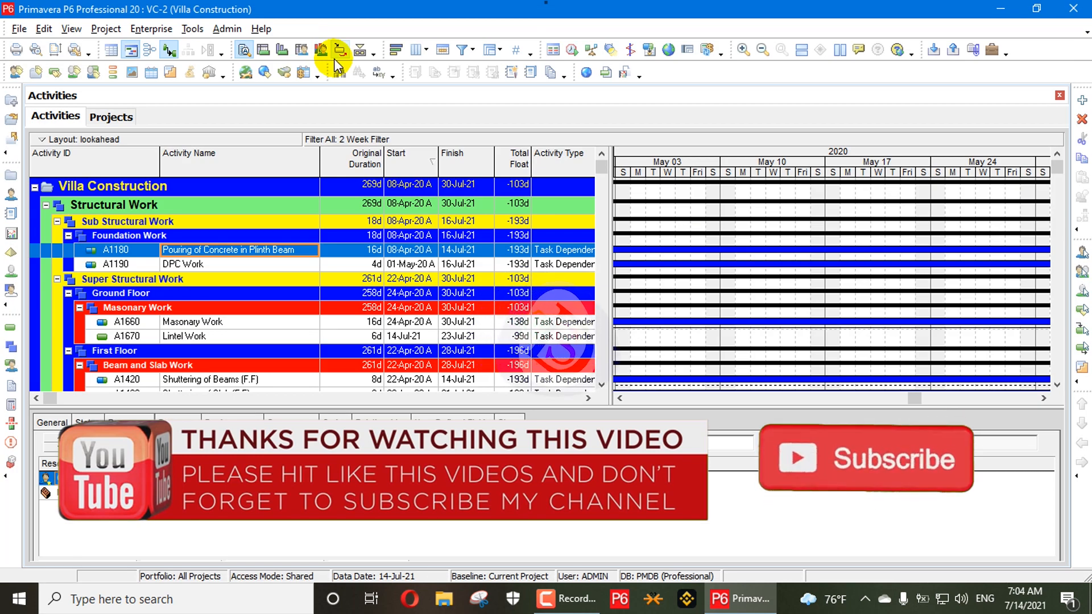